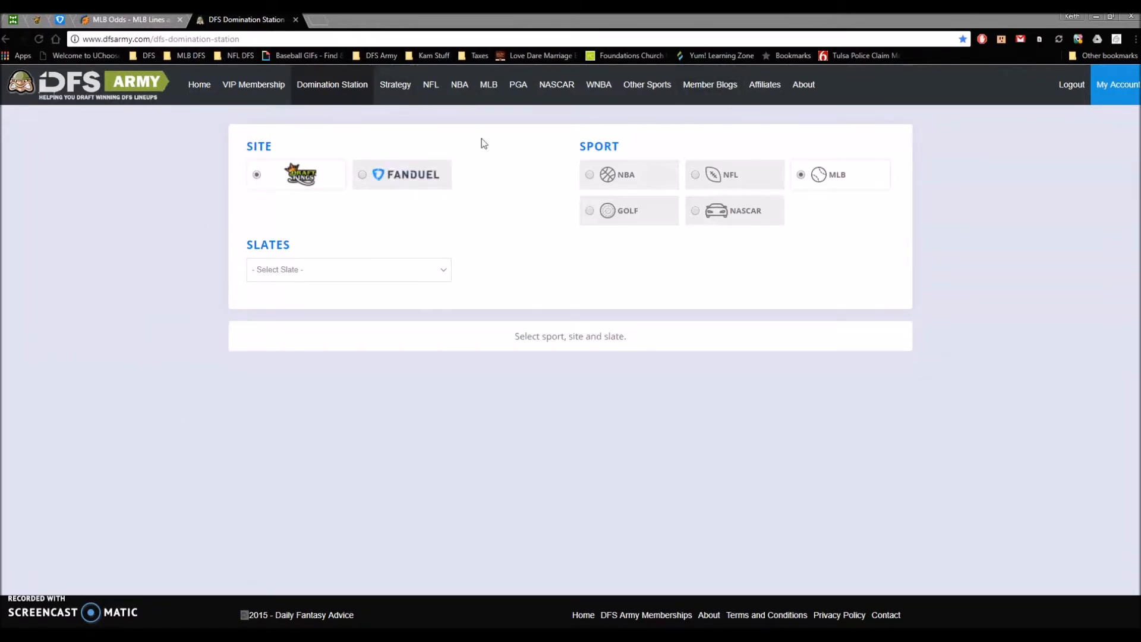
Load the MLB Main slate for 2017-08-22 and look over its games and optimizer settings.
click(353, 271)
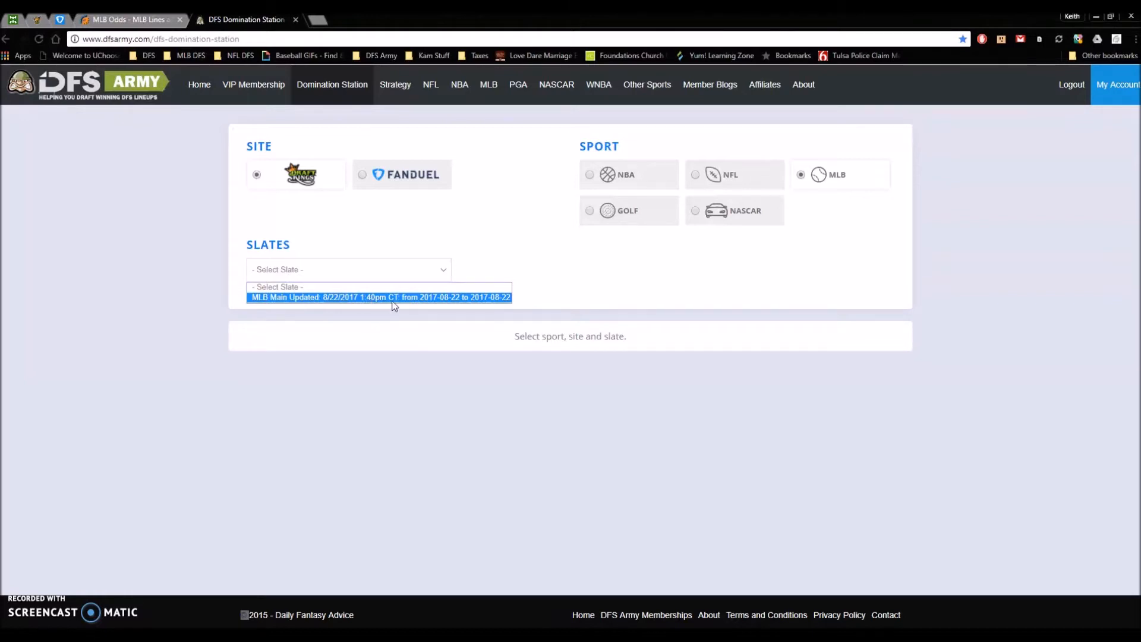
click(276, 300)
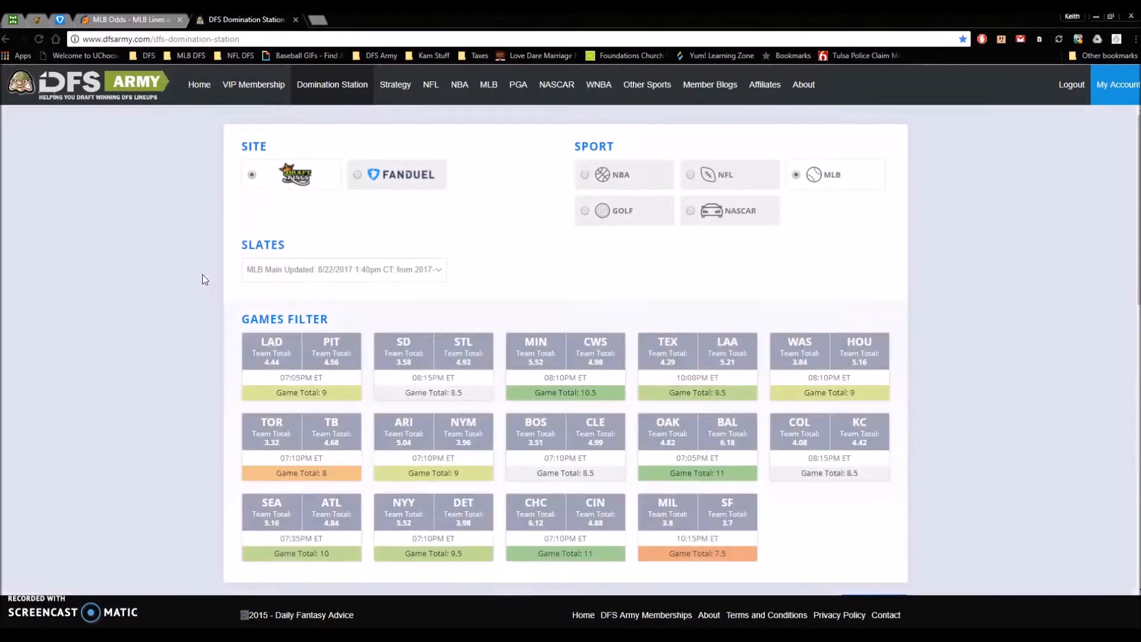
scroll(204, 275, down, 5)
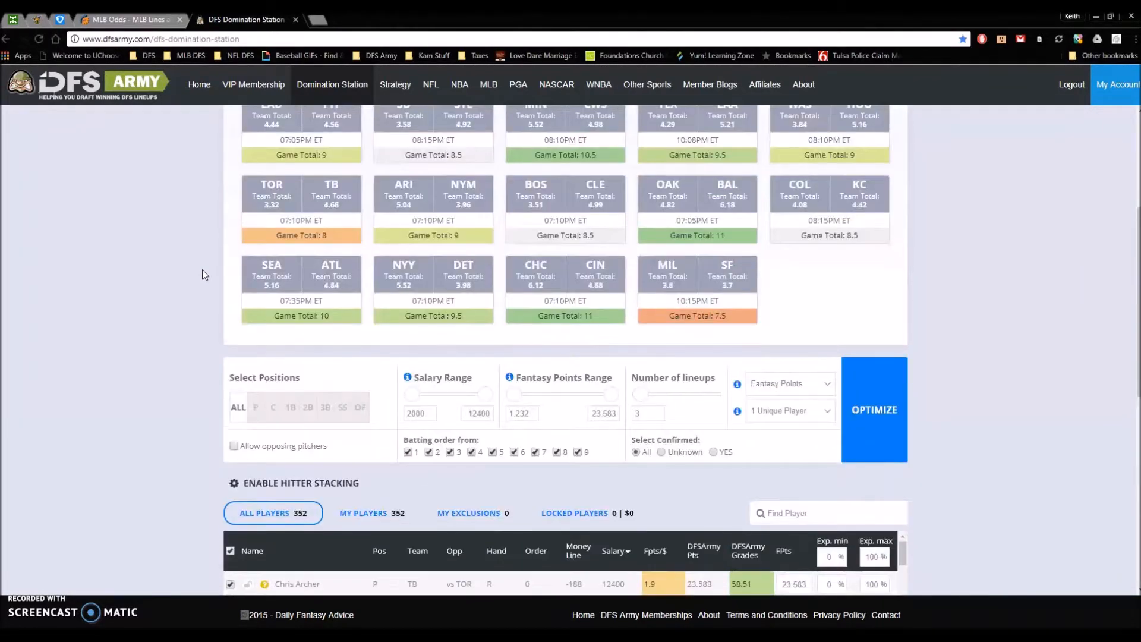
scroll(203, 272, up, 3)
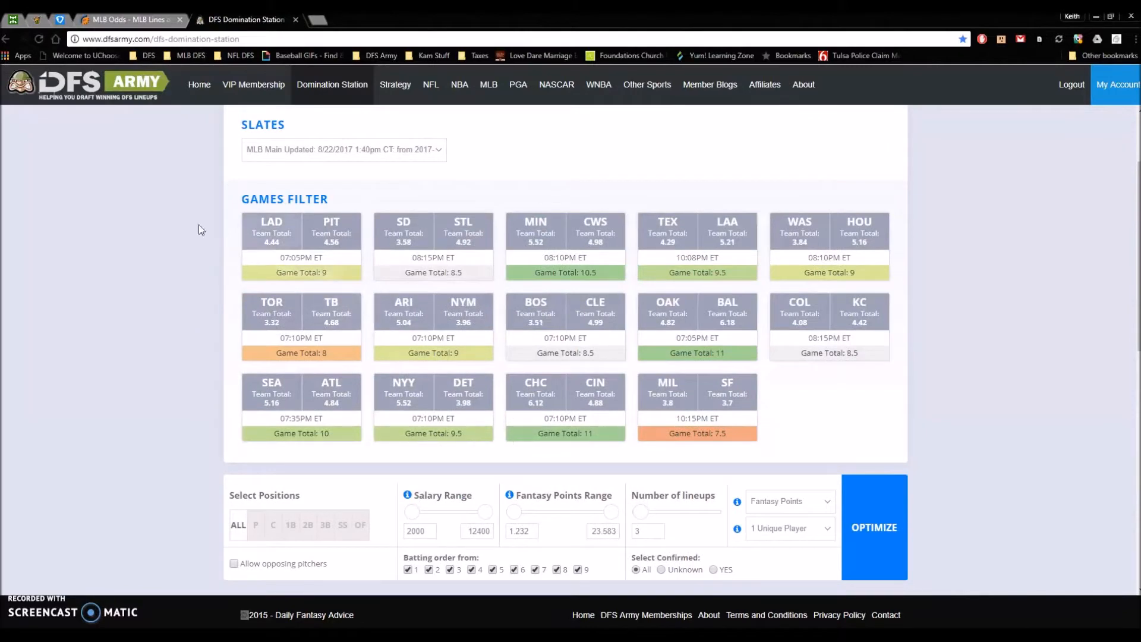
scroll(175, 279, down, 2)
scroll(174, 284, up, 2)
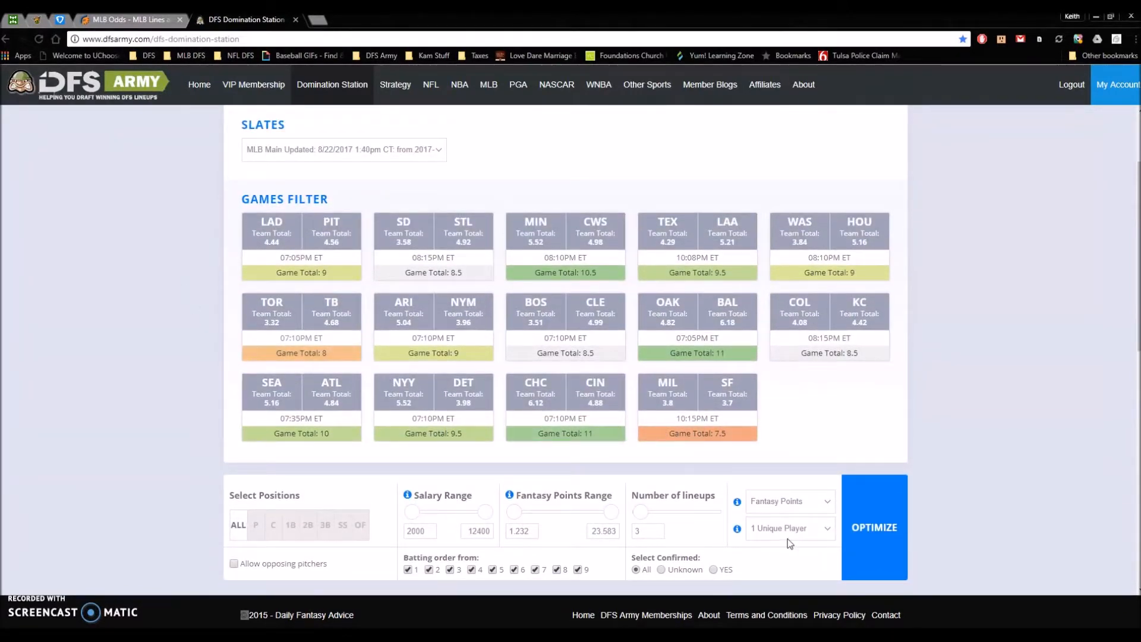
Require 3 unique players per lineup and keep Fantasy Points as the scoring basis.
click(766, 529)
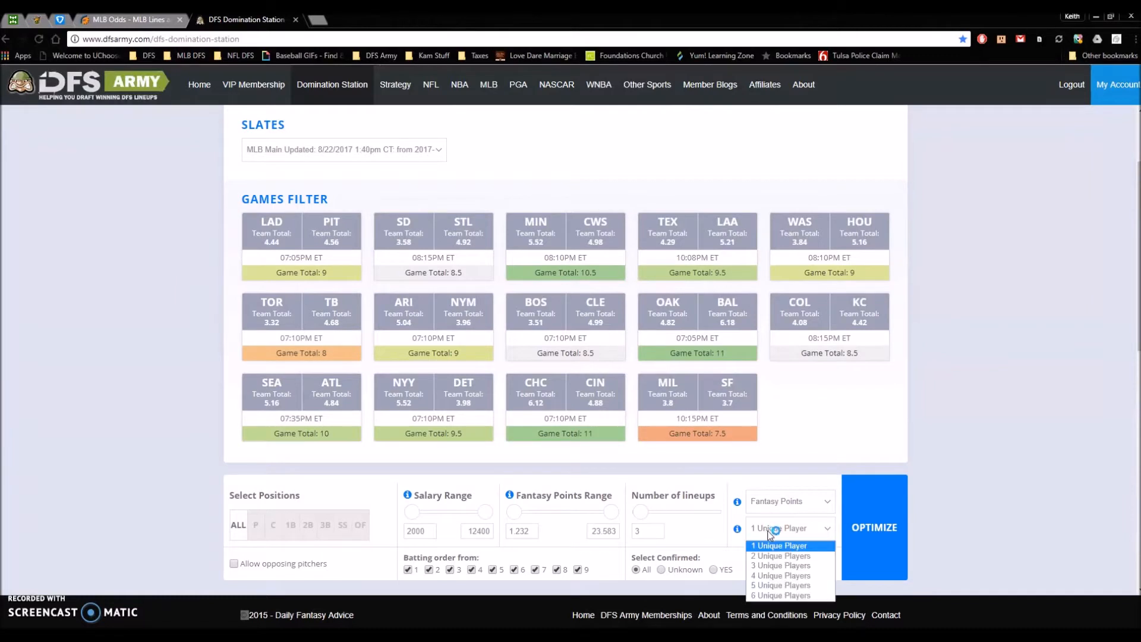
click(786, 567)
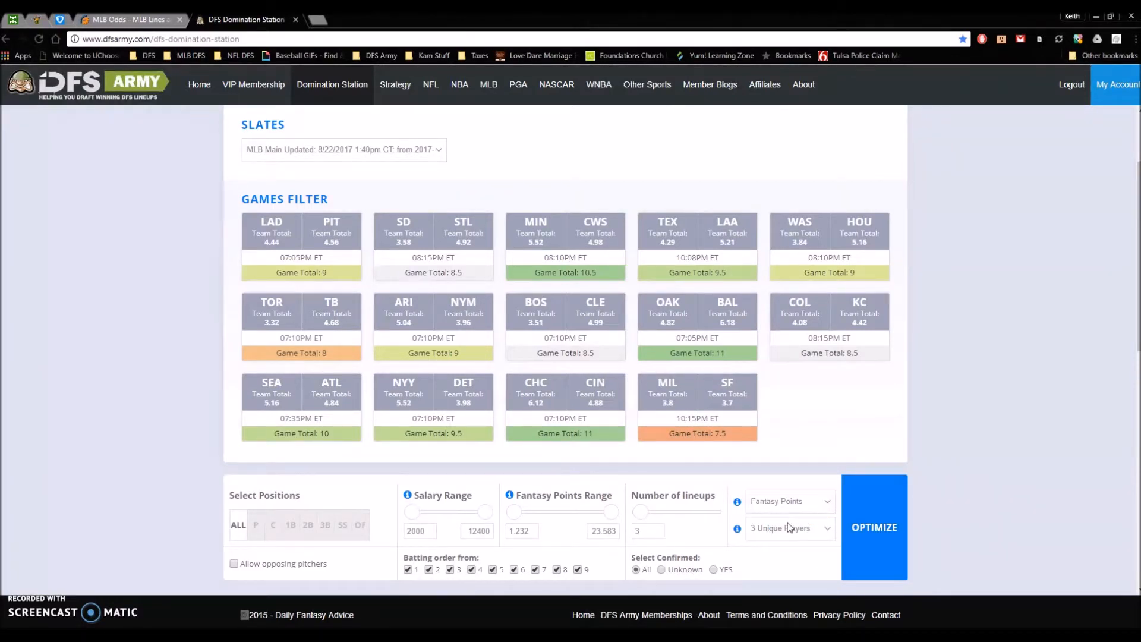
click(776, 503)
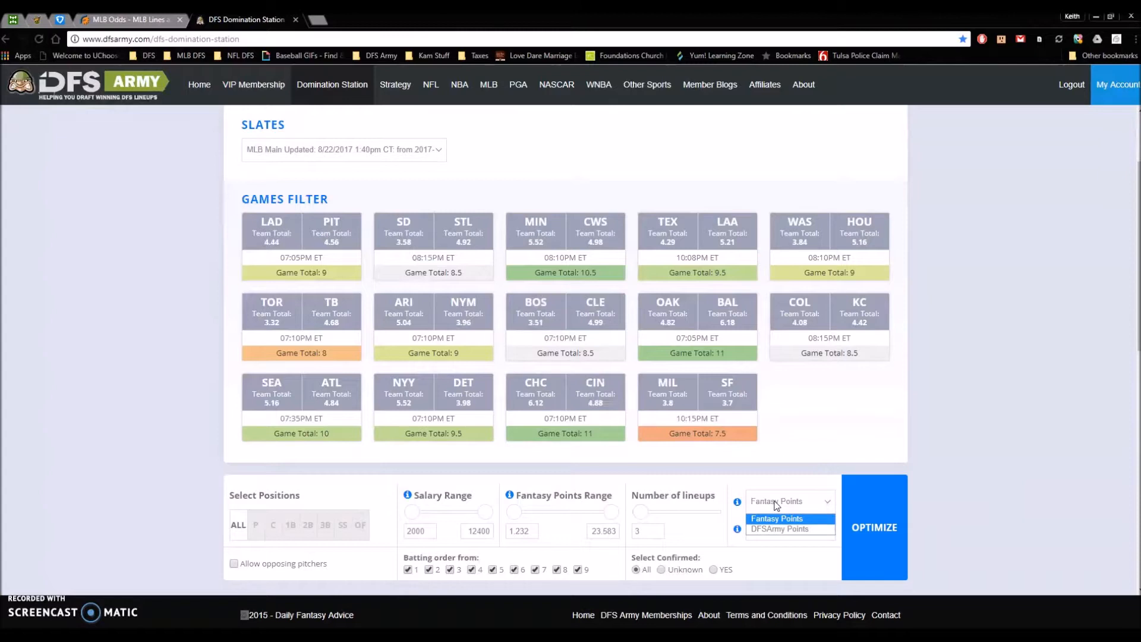
click(776, 503)
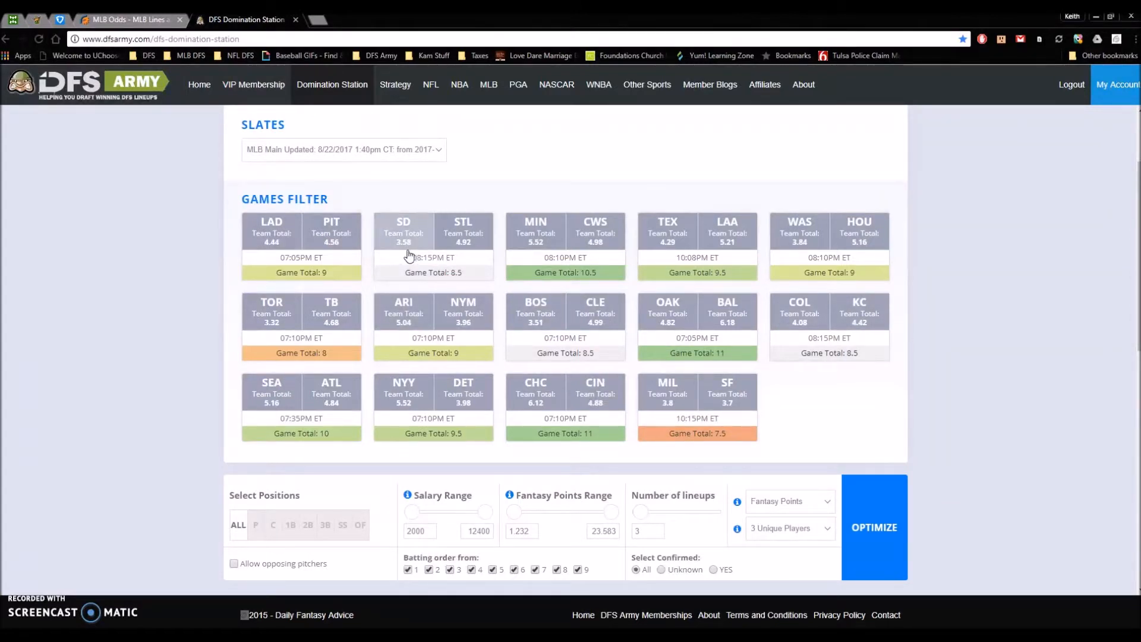
Toggle the LAD and PIT teams in the games filter and restore both to their original state.
click(271, 244)
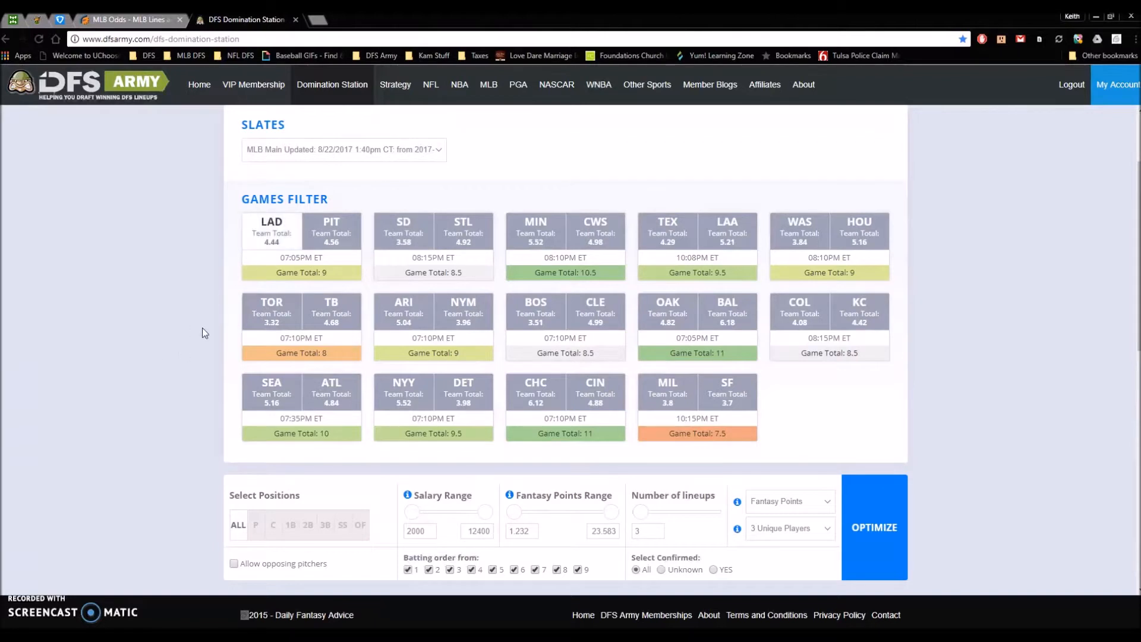
click(331, 241)
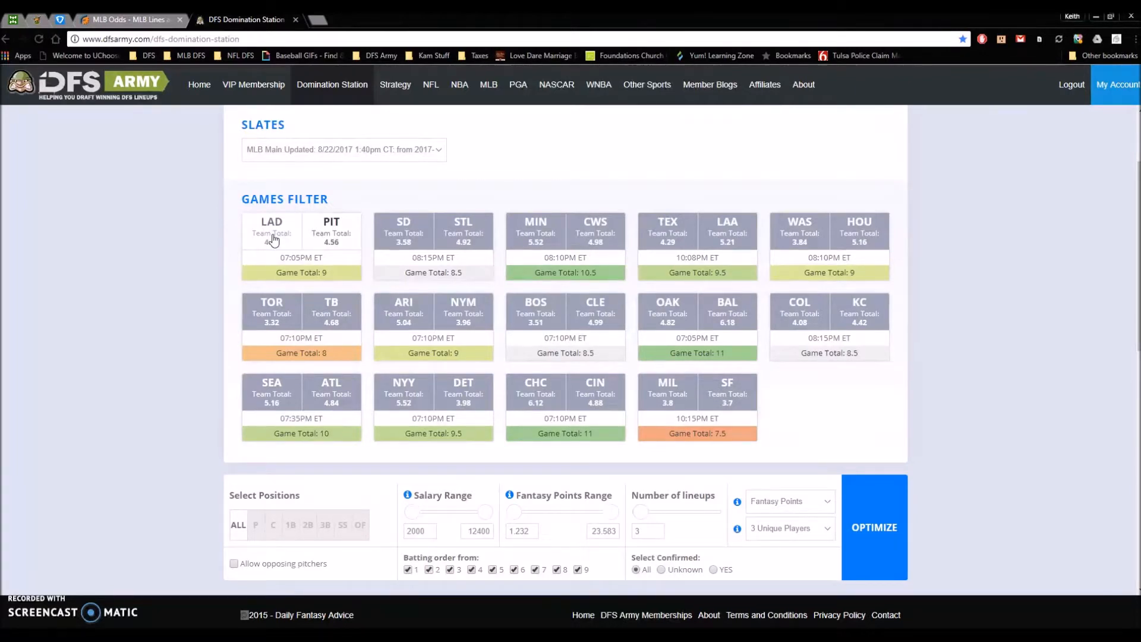
click(325, 241)
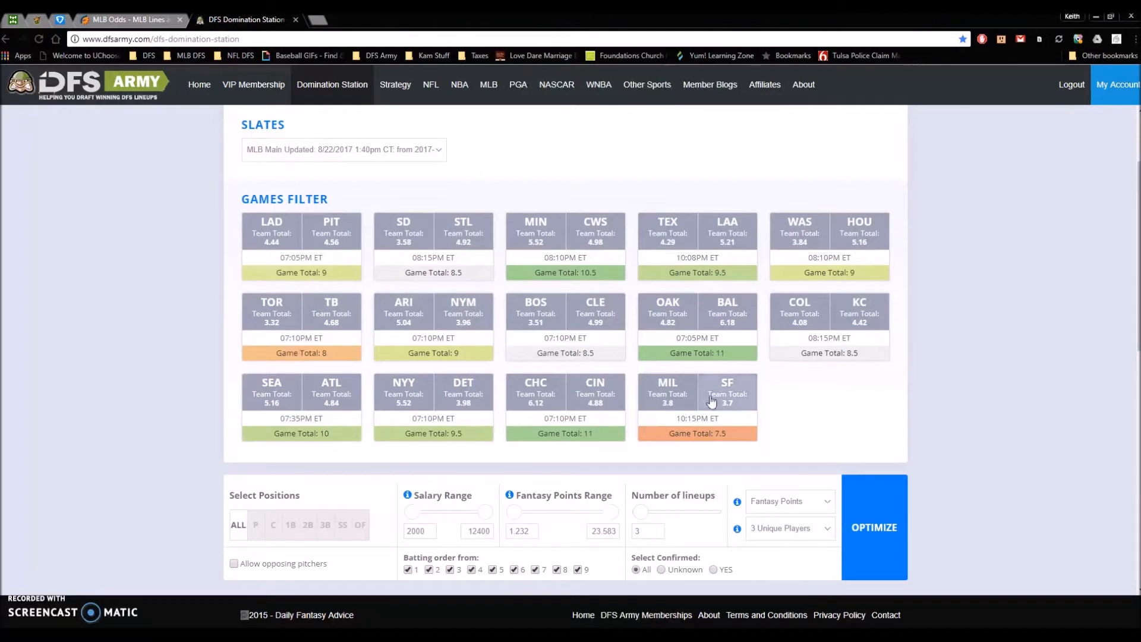
click(702, 441)
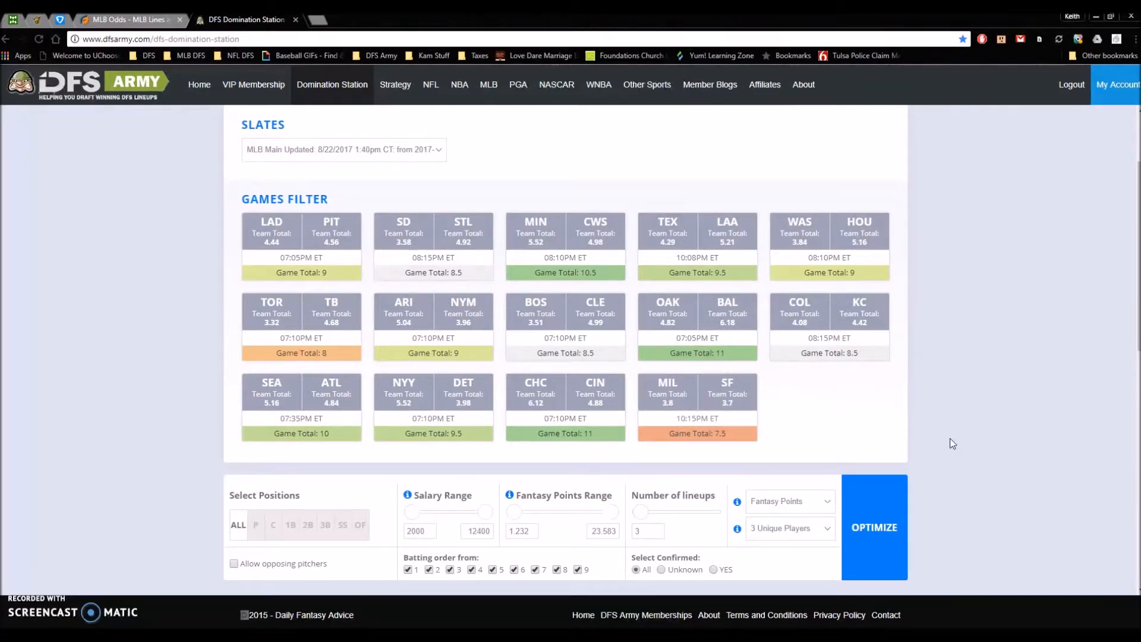
Exclude batting order positions 7, 8 and 9 and browse the player list.
scroll(446, 310, down, 1)
scroll(446, 309, down, 4)
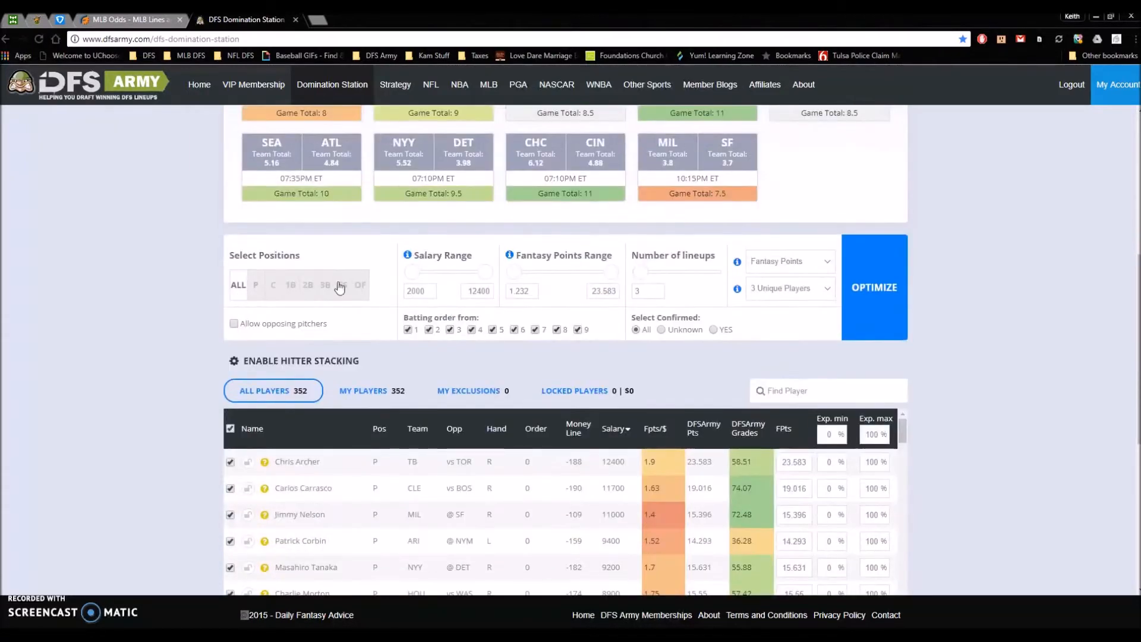
click(577, 330)
click(556, 329)
click(535, 330)
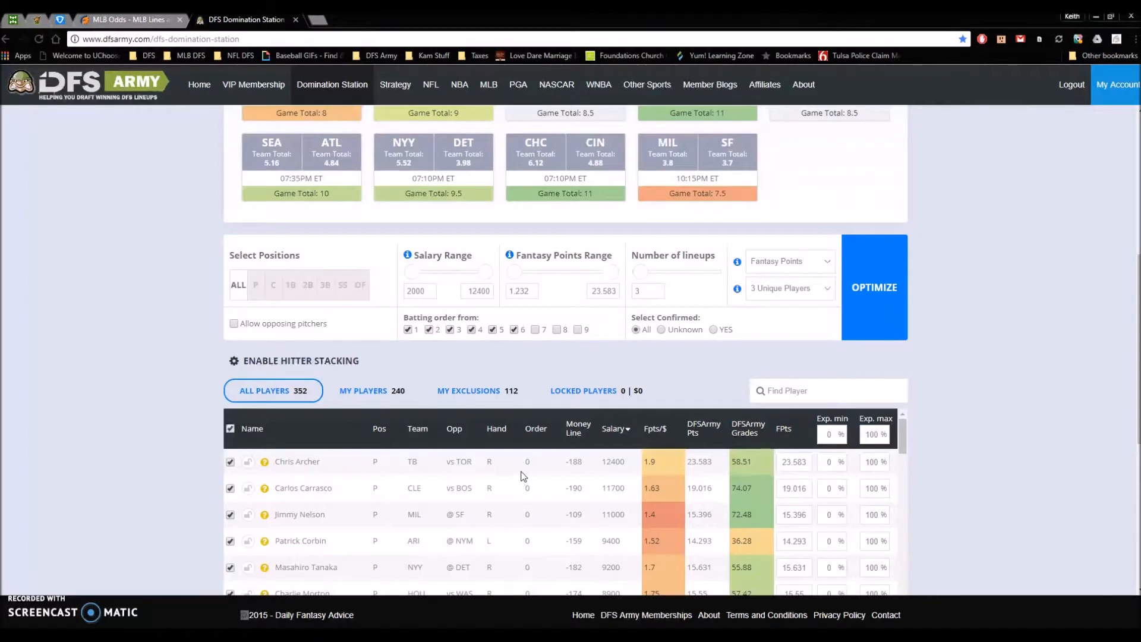
scroll(523, 482, down, 10)
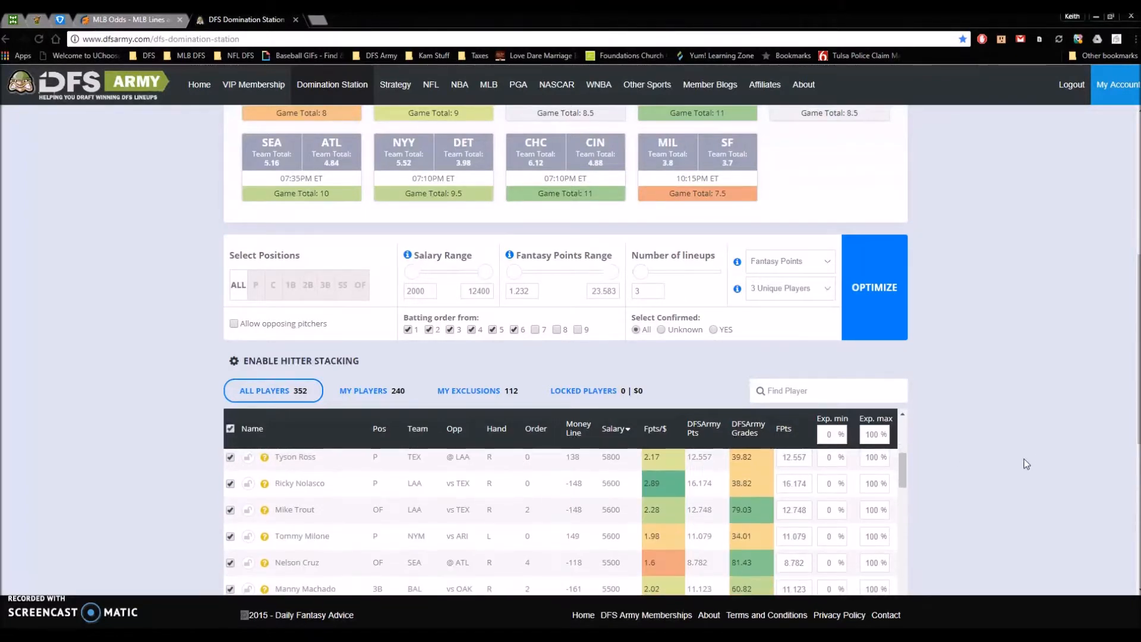
scroll(1041, 458, down, 3)
scroll(544, 394, down, 6)
scroll(544, 394, up, 15)
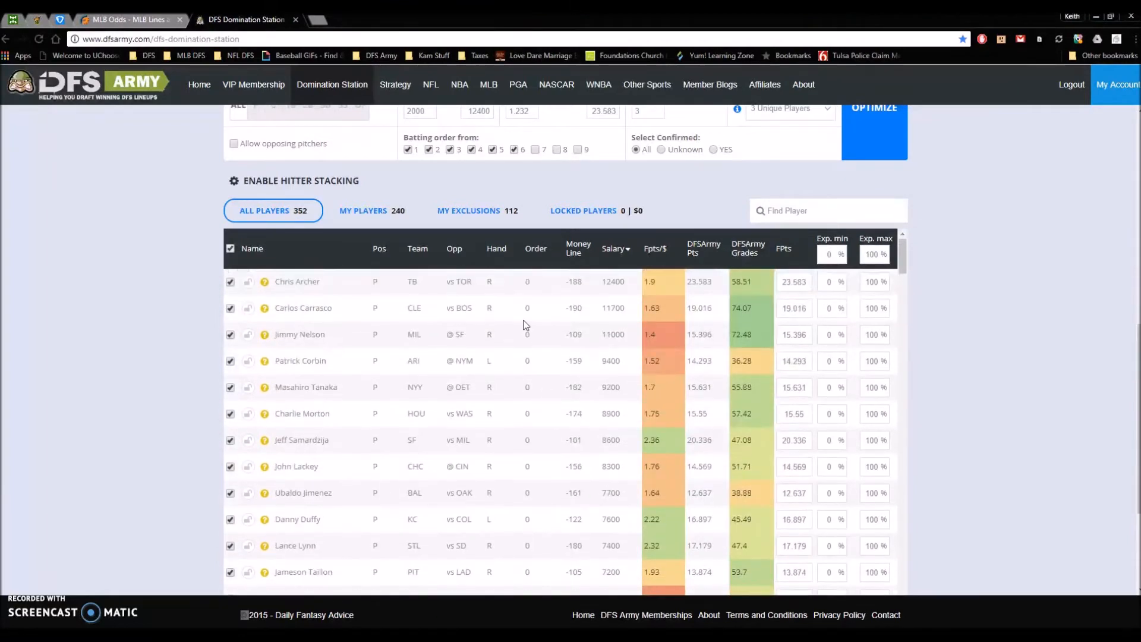
Try limiting the player pool to confirmed players only, and restore the confirmation filter to All.
scroll(526, 325, up, 4)
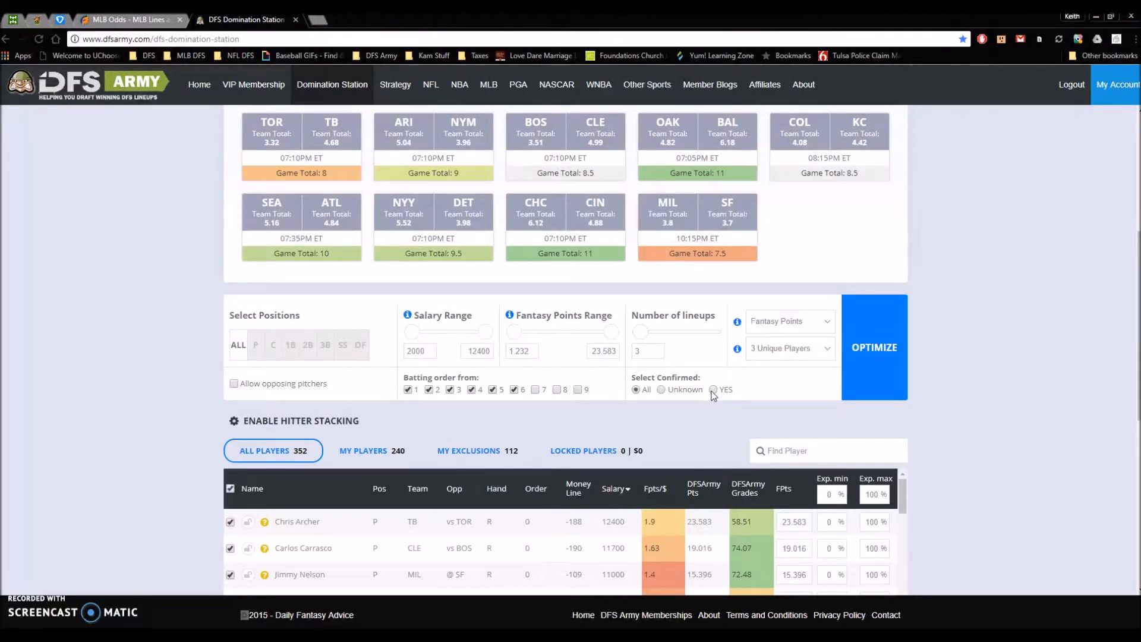
click(714, 390)
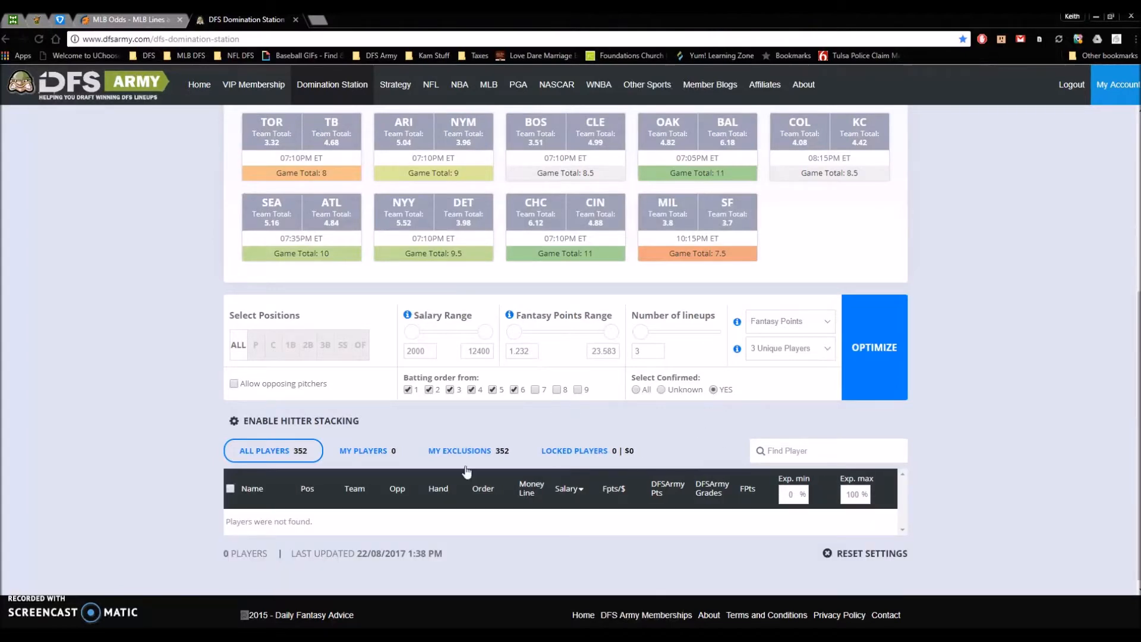
scroll(684, 470, up, 4)
scroll(691, 467, down, 4)
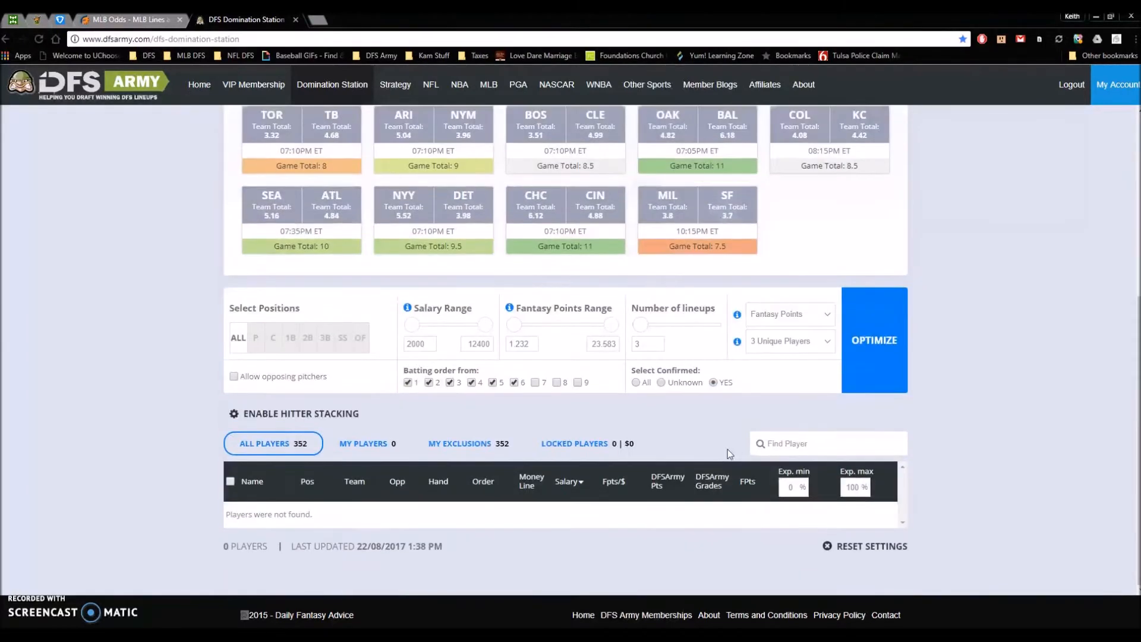
click(638, 383)
scroll(618, 421, down, 6)
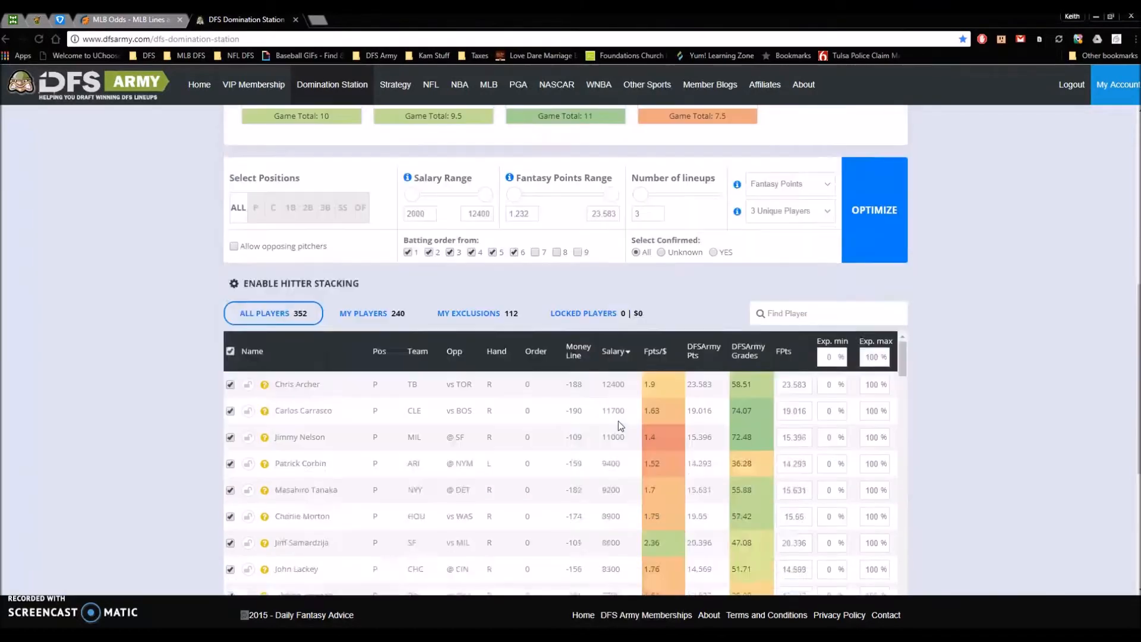
scroll(892, 411, up, 4)
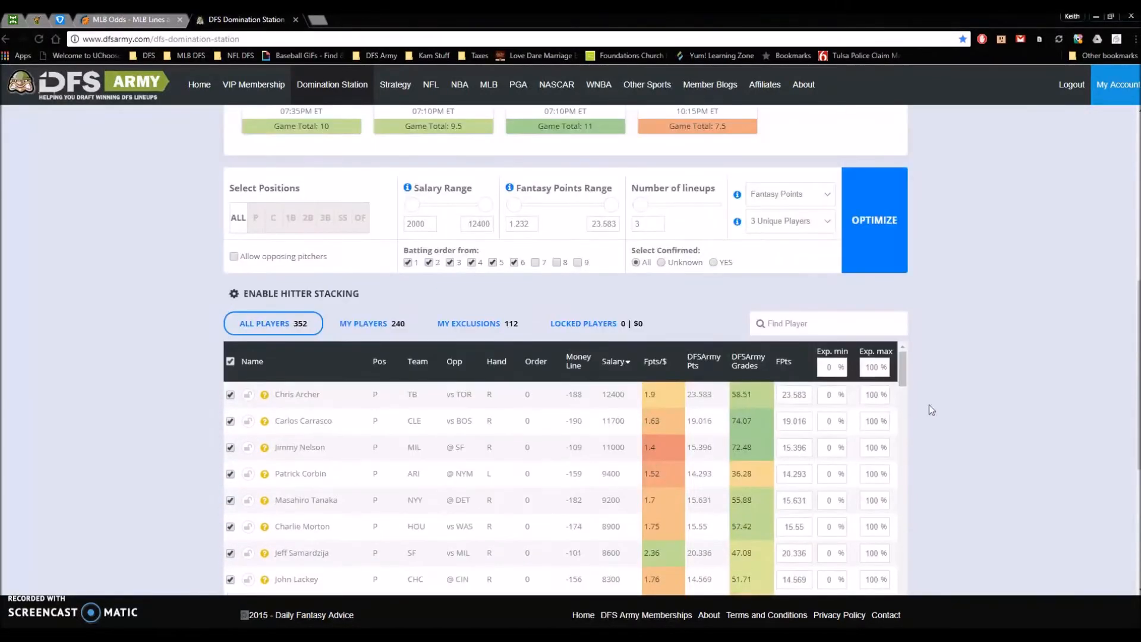
Set the maximum exposure for all players to 67%.
click(835, 363)
scroll(856, 422, down, 5)
scroll(867, 450, down, 4)
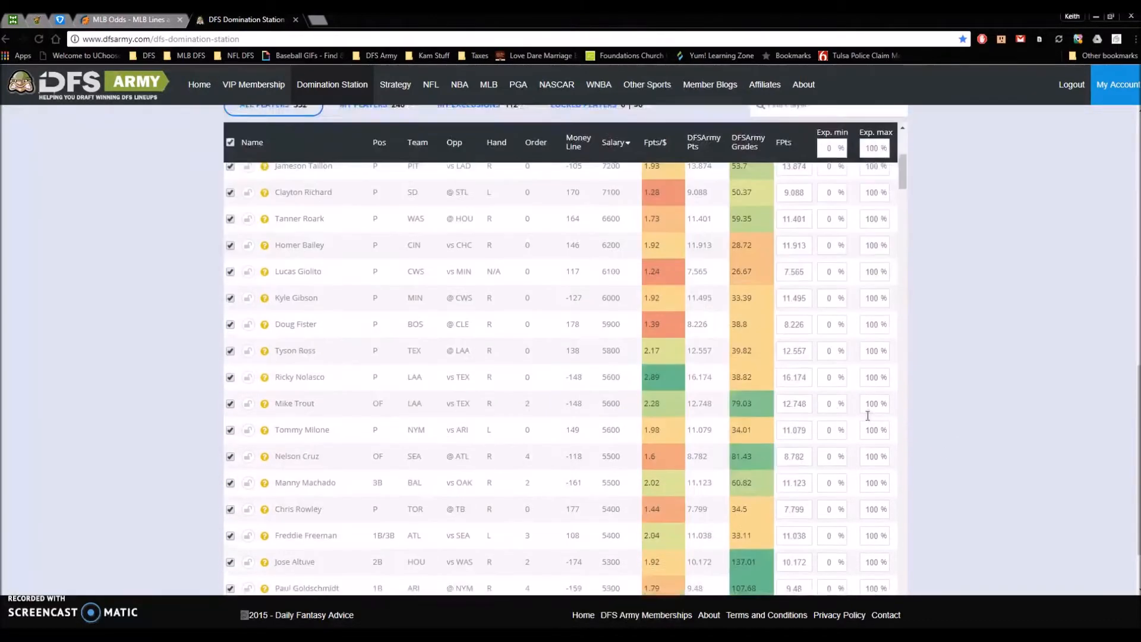
scroll(327, 282, up, 7)
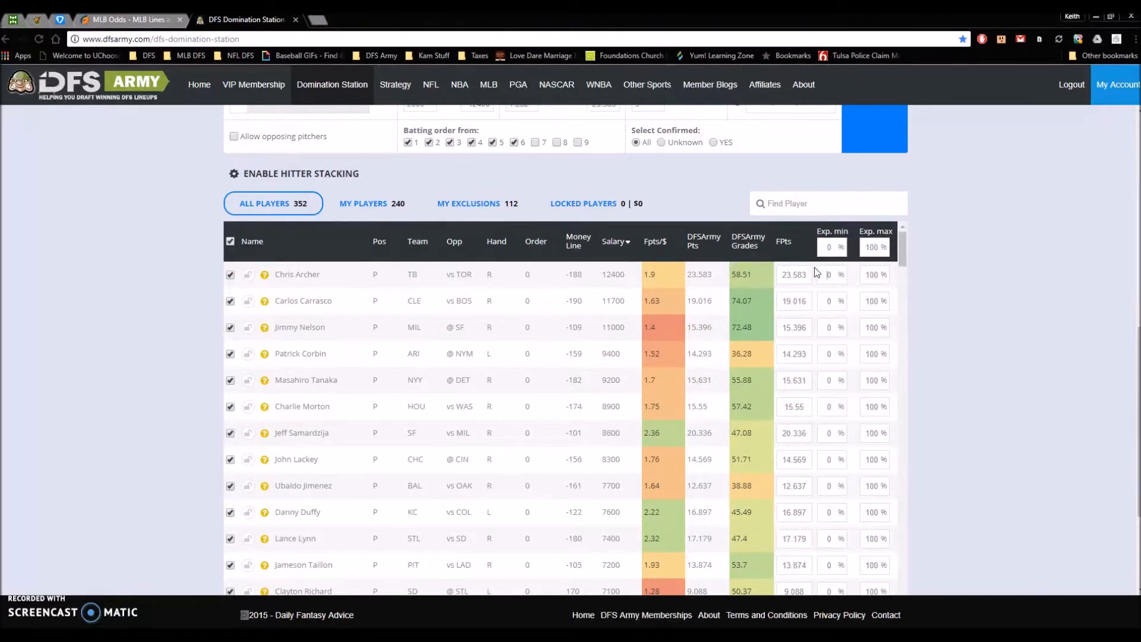
click(878, 250)
scroll(925, 282, up, 2)
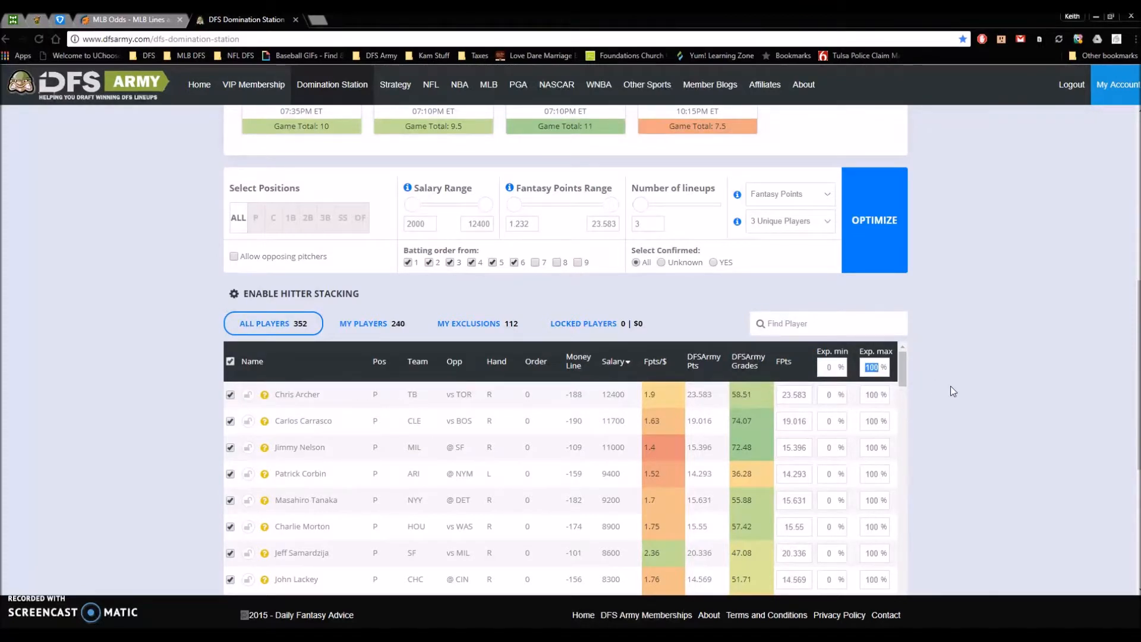
text(67)
click(985, 380)
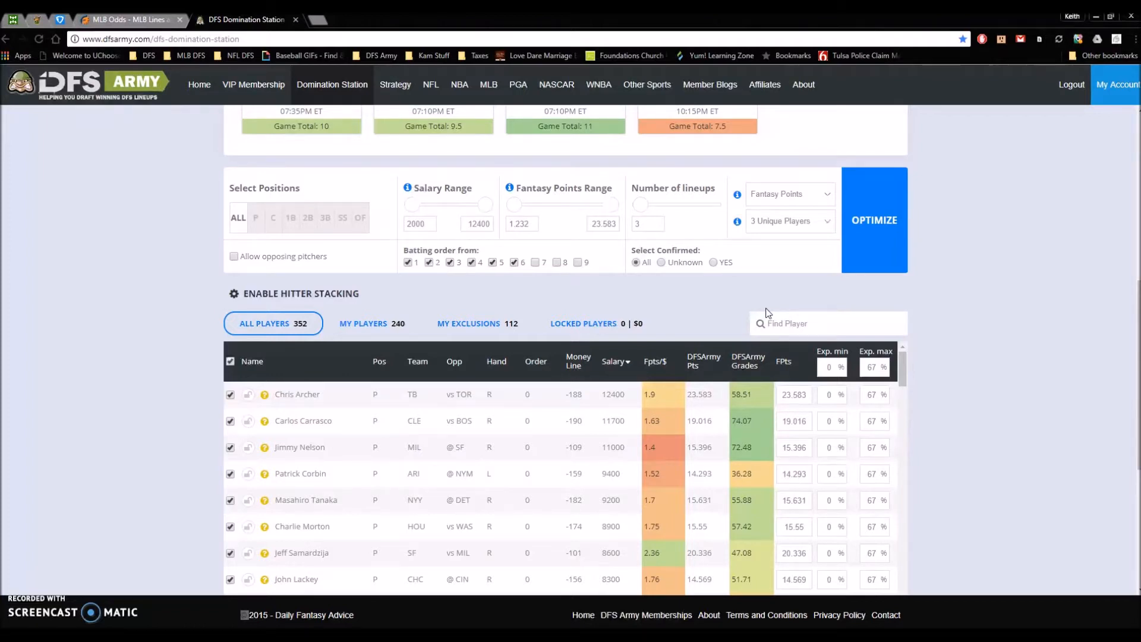
Run the optimizer to generate three lineups and review the players used and the lineup settings.
click(877, 230)
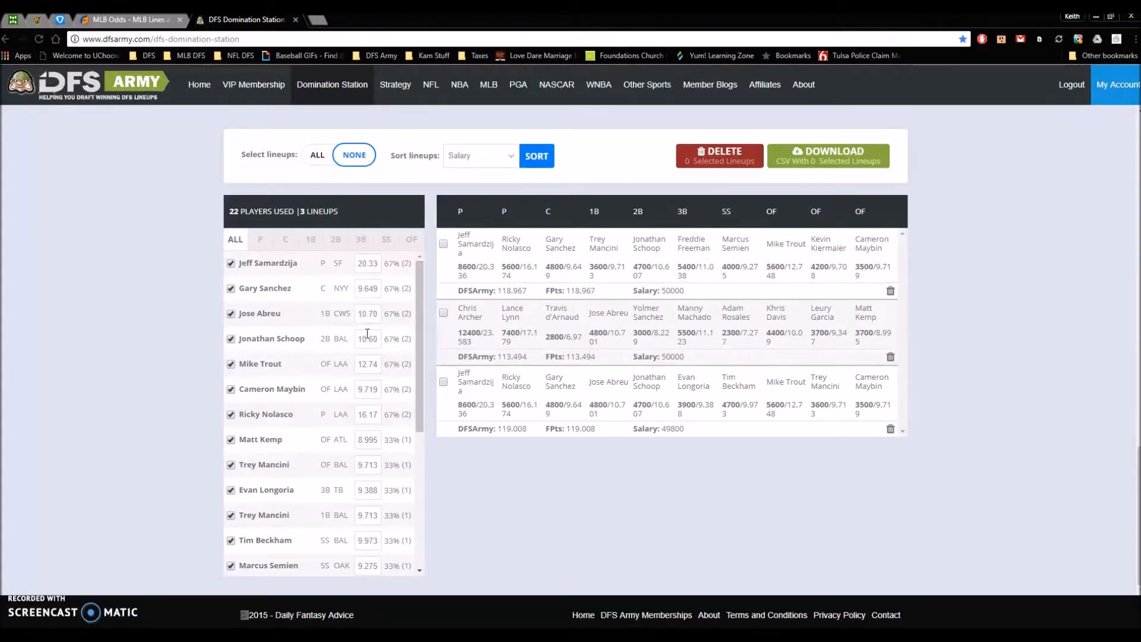
scroll(357, 357, down, 1)
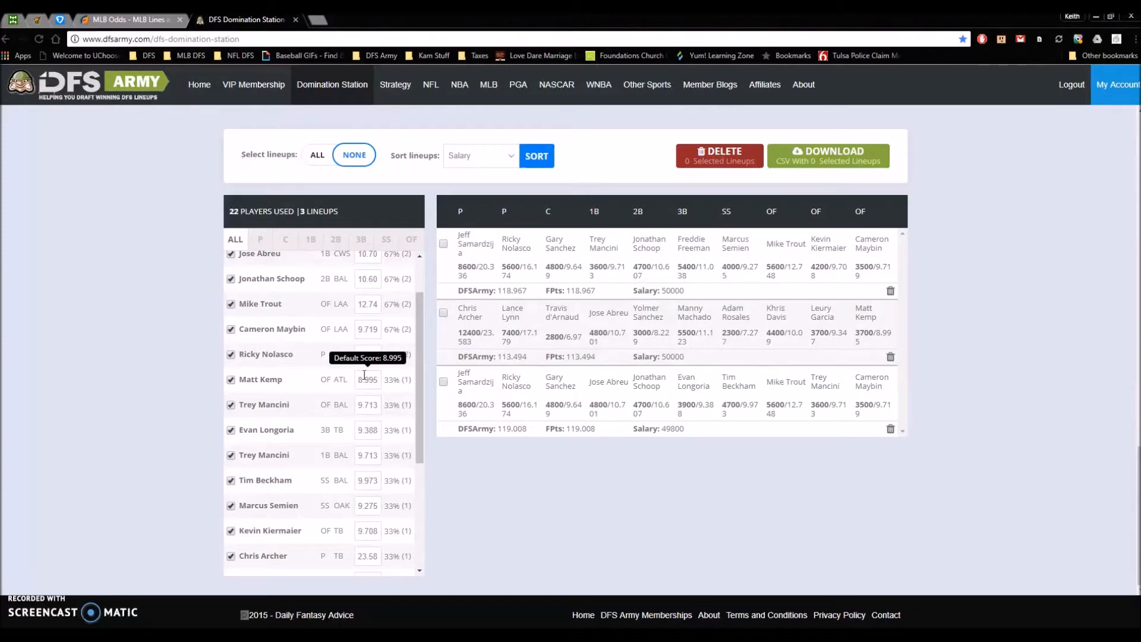
scroll(745, 220, up, 6)
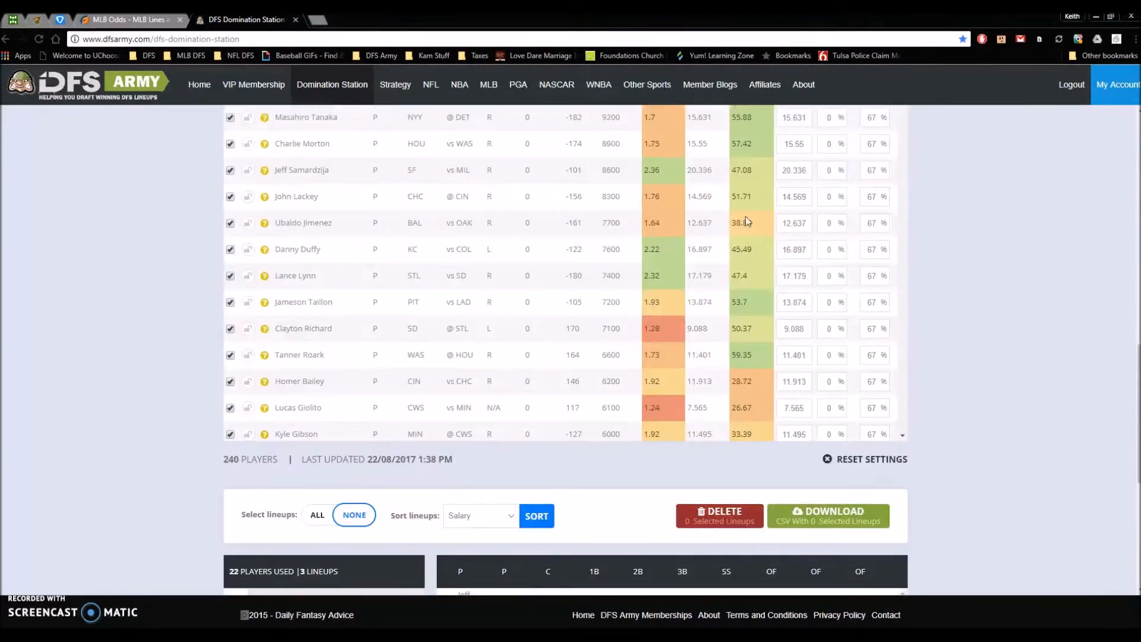
scroll(745, 221, up, 6)
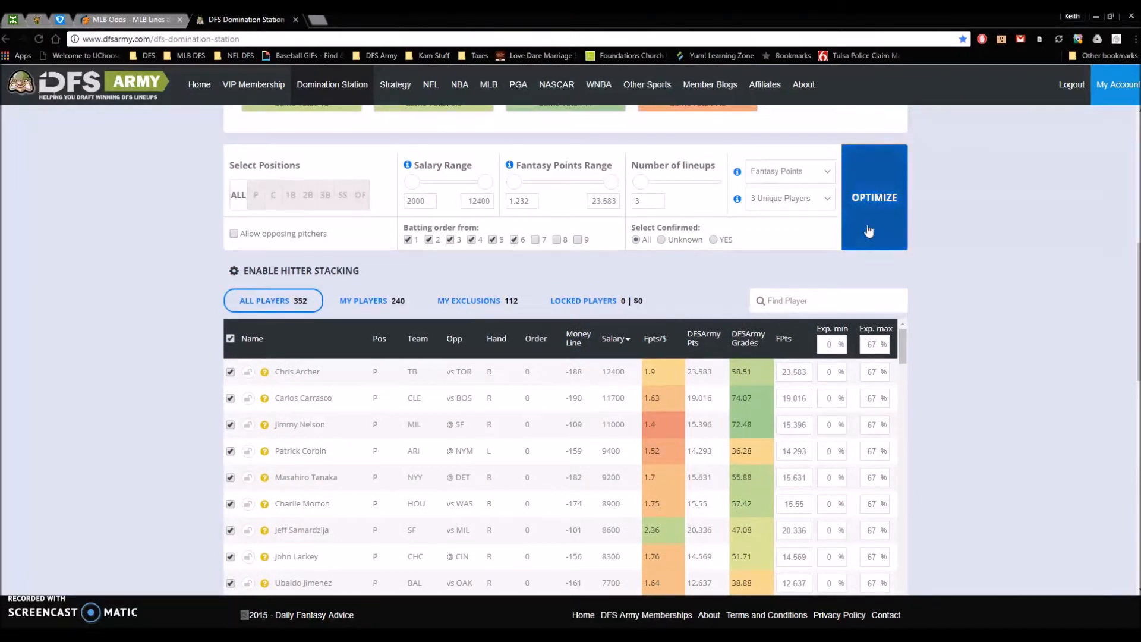
scroll(983, 327, up, 3)
scroll(983, 323, down, 1)
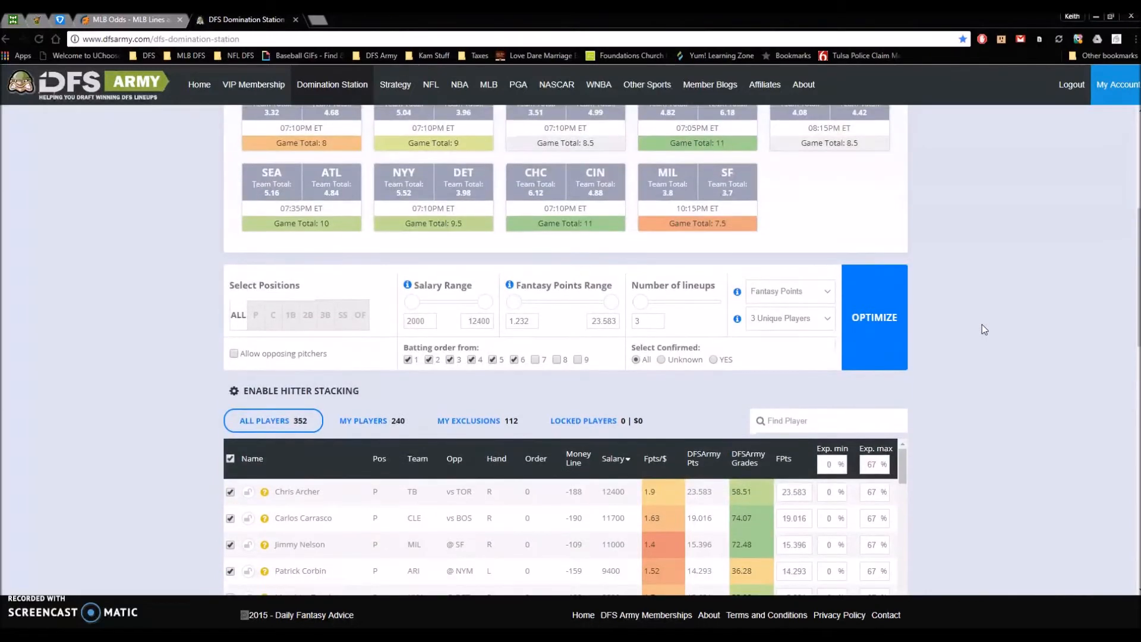
scroll(999, 351, down, 13)
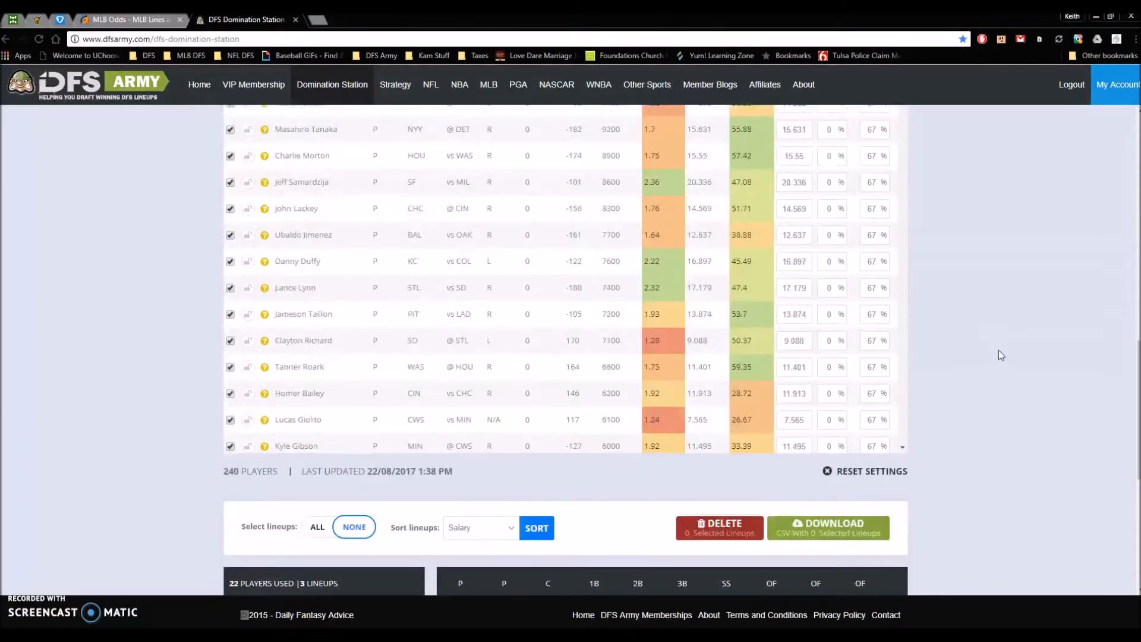
Reset all optimizer settings to their defaults and enable hitter stacking.
scroll(1002, 352, up, 5)
click(875, 401)
click(667, 105)
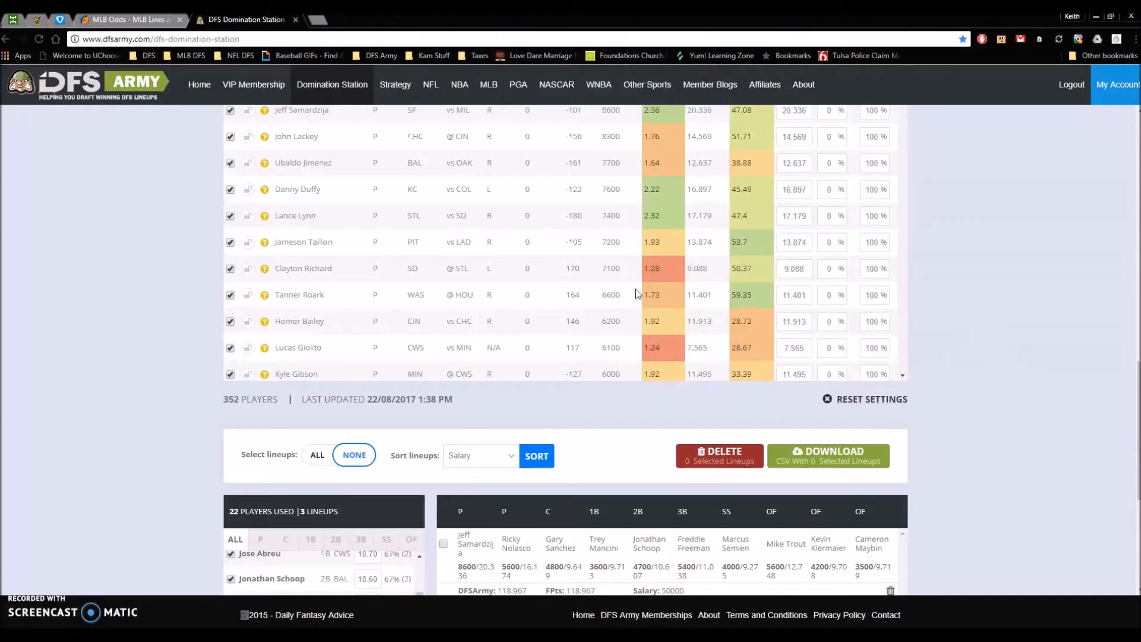
scroll(520, 311, up, 5)
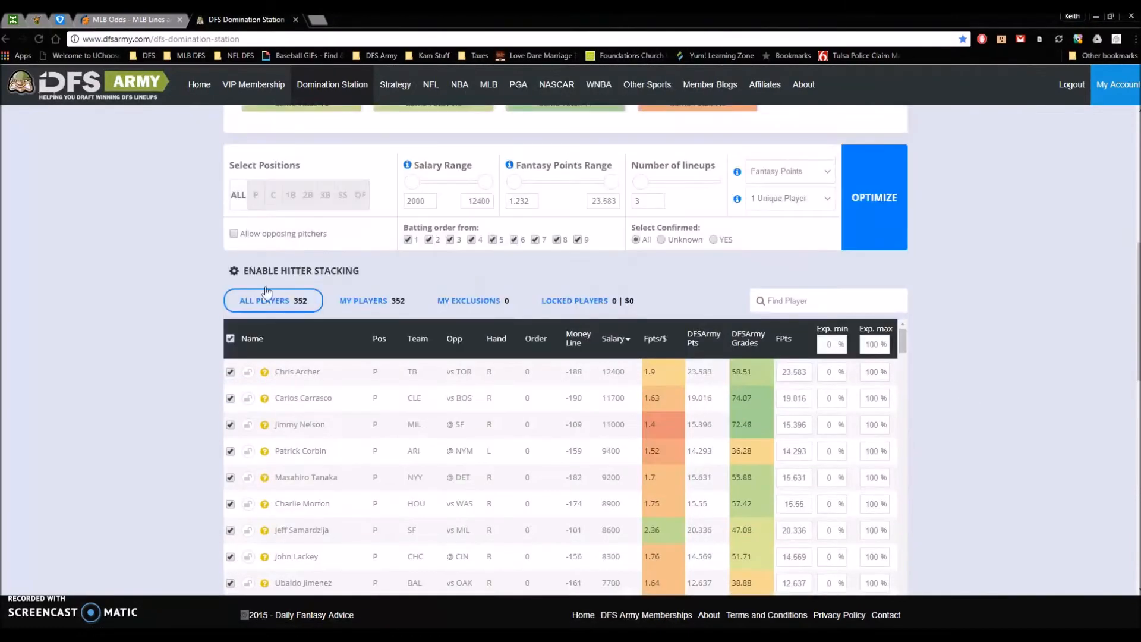
click(267, 262)
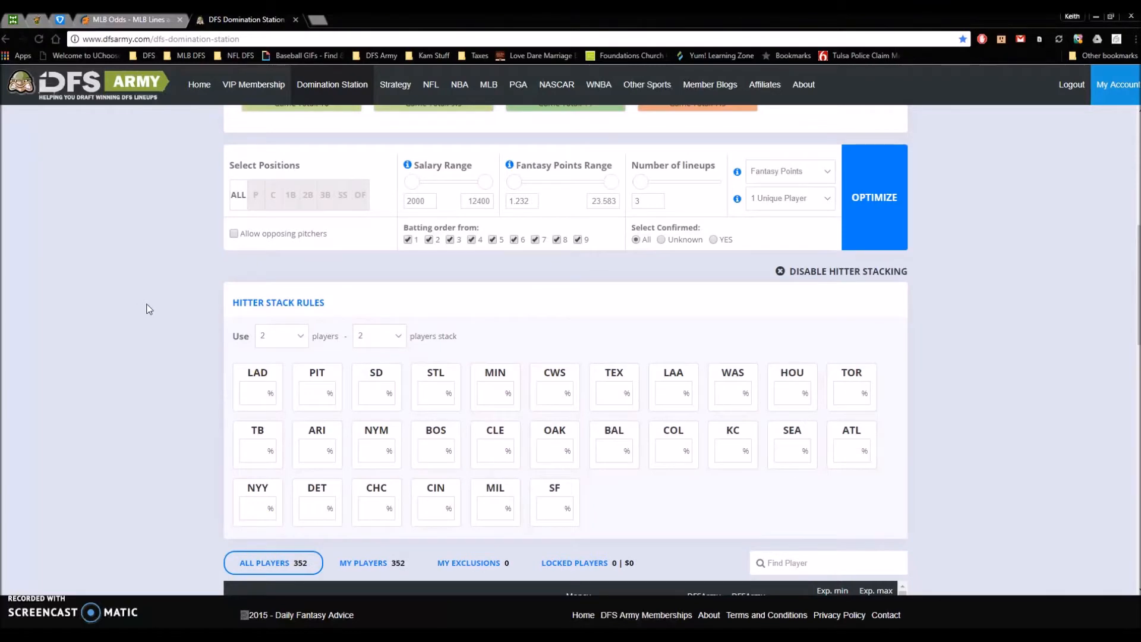
Set the hitter stack rule to combine a 5-player stack with a 3-player stack.
scroll(290, 260, up, 4)
scroll(291, 263, up, 4)
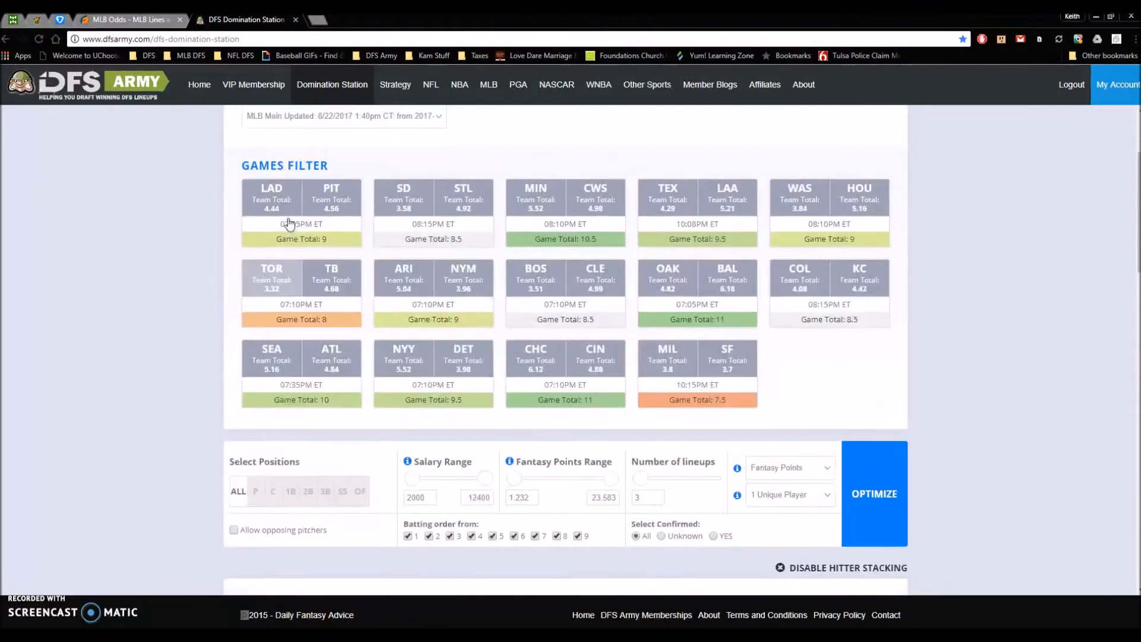
scroll(243, 262, down, 6)
scroll(243, 262, down, 3)
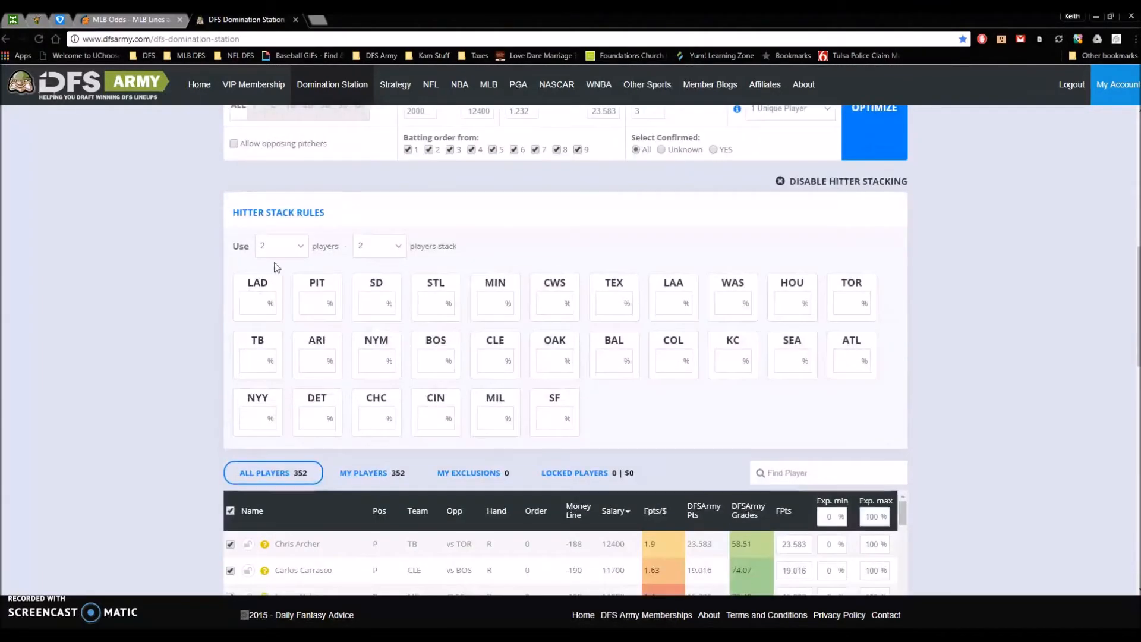
click(298, 246)
click(291, 293)
click(374, 246)
click(372, 272)
Set the number of lineups to 50 and require 3 unique players per lineup.
scroll(932, 400, up, 4)
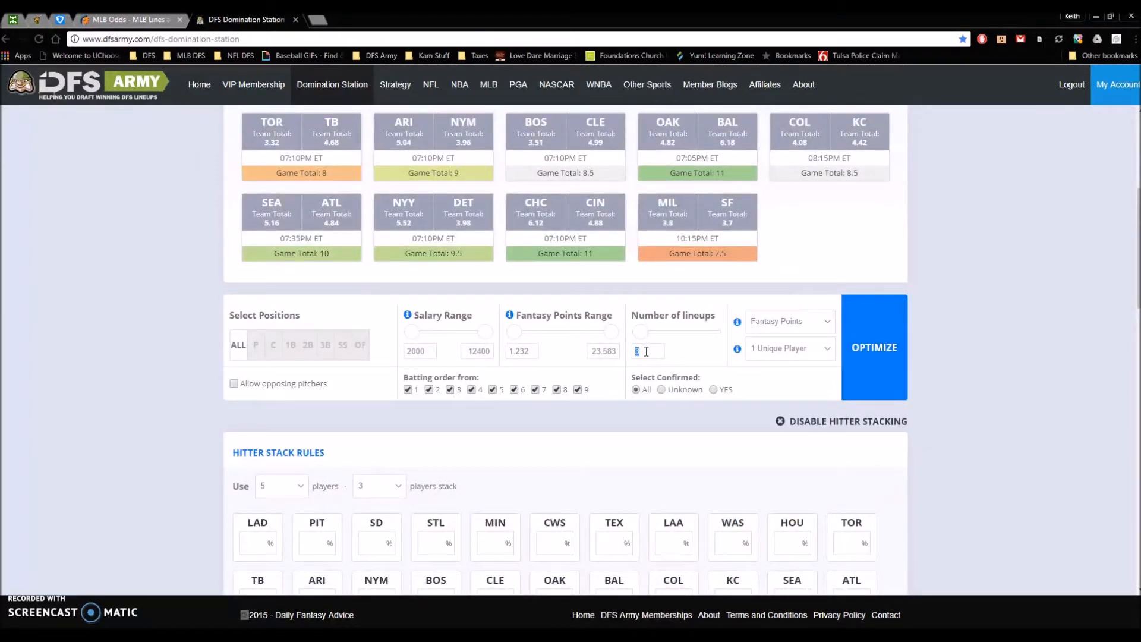
text(50)
click(950, 390)
click(767, 350)
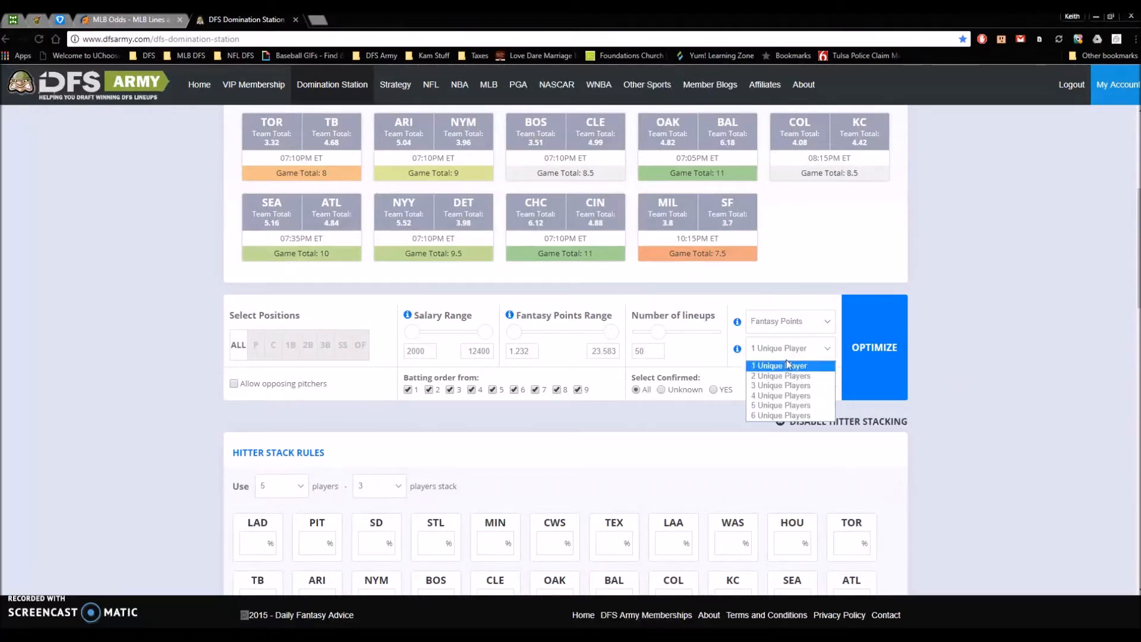
click(800, 389)
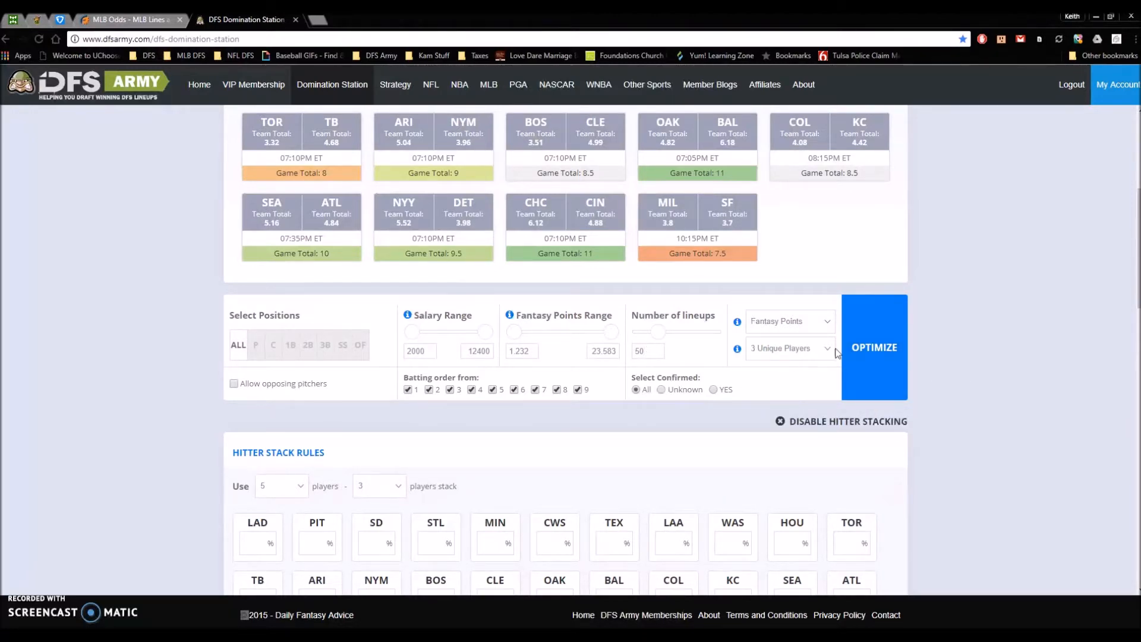
Assign 20% stack exposure each to LAD, STL, LAA, HOU, ARI, CLE, BAL, COL, CHC and CIN.
scroll(1014, 366, down, 5)
scroll(1019, 381, up, 2)
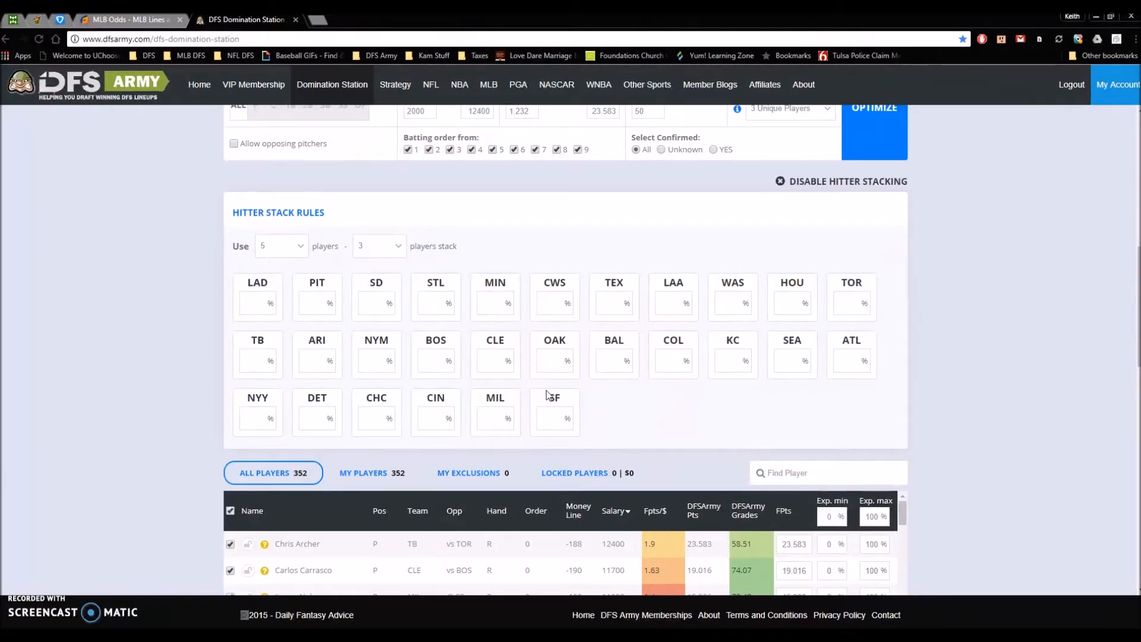
text(20)
key(Tab)
text(20)
key(Tab)
text(20)
key(Tab)
key(Tab)
text(20)
key(Tab)
text(20)
Run the optimizer with the stacking rules and filter the players used to pitchers.
scroll(1028, 386, up, 4)
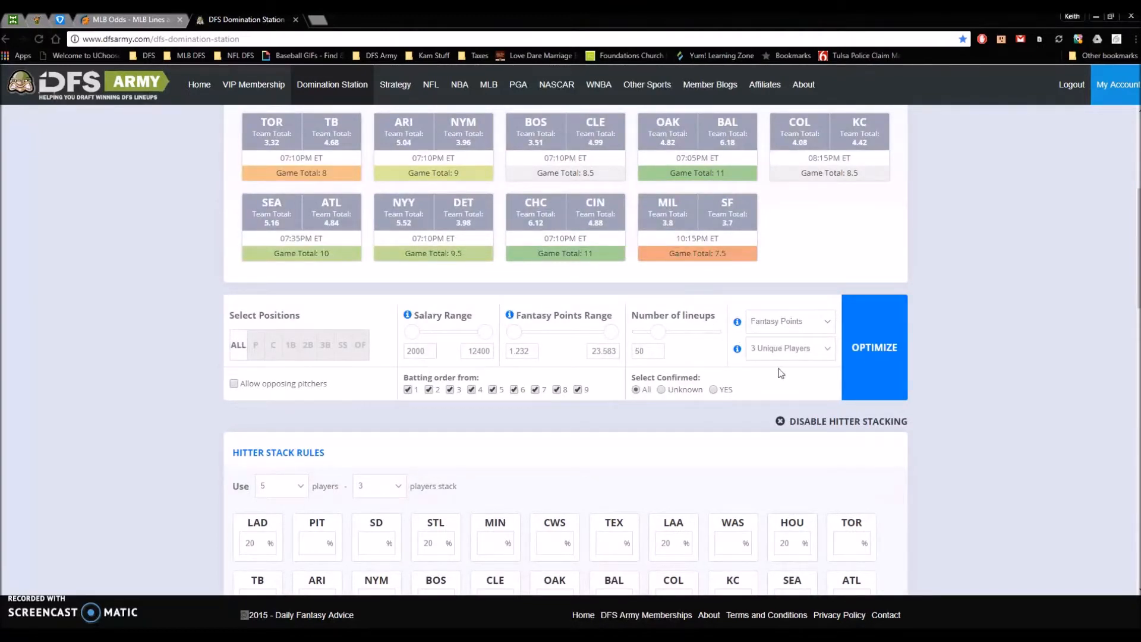
click(884, 366)
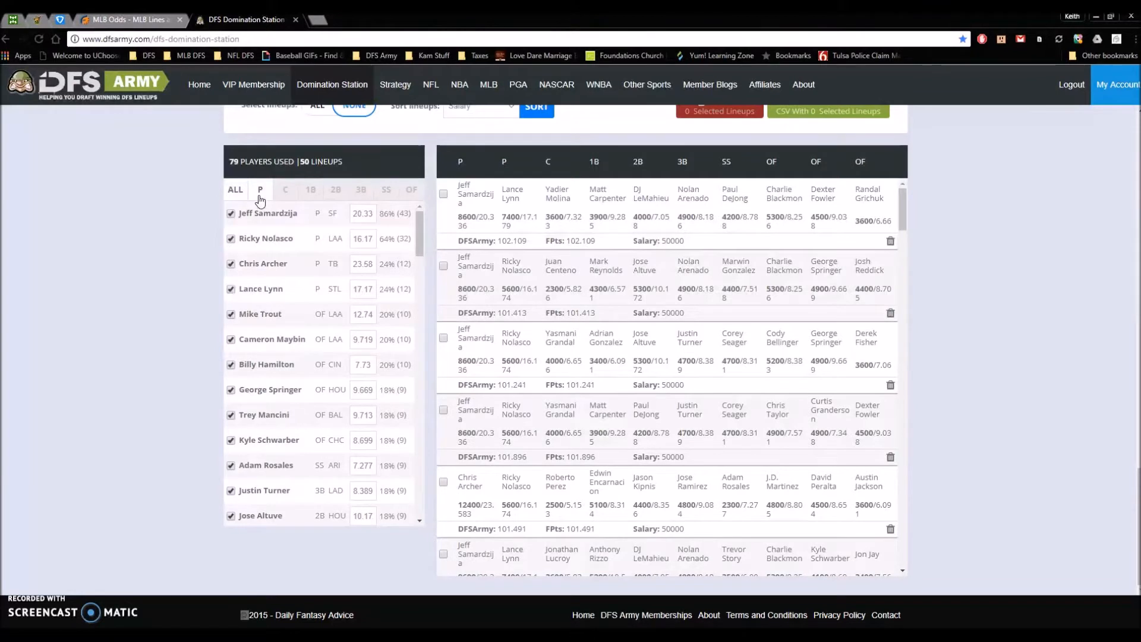
click(260, 193)
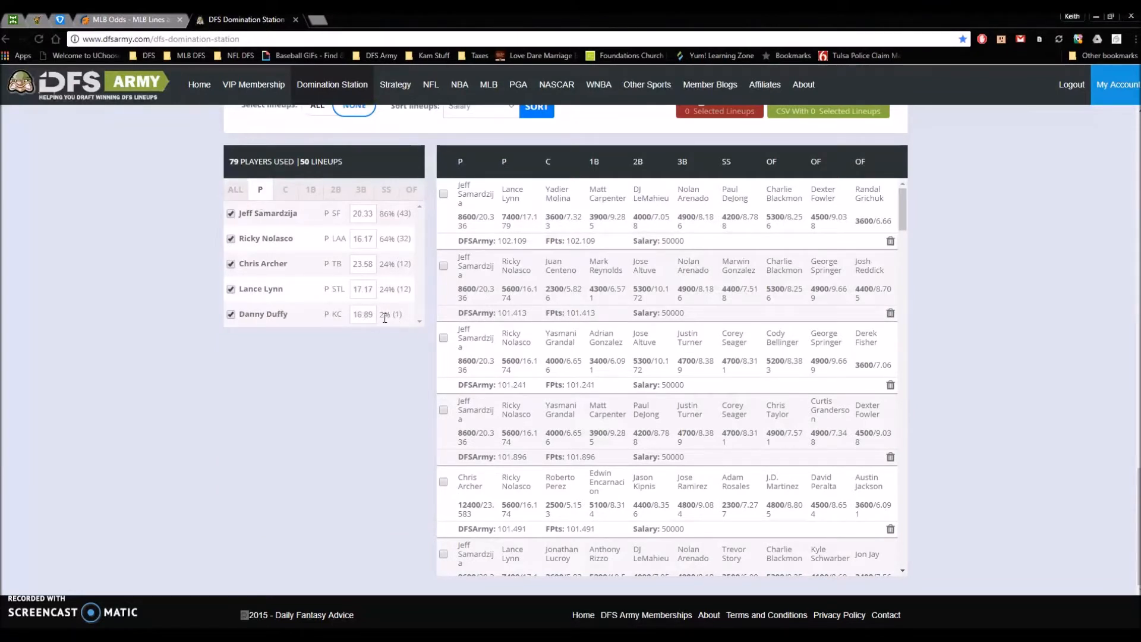
Set the maximum exposure for all players to 40%.
scroll(359, 358, up, 6)
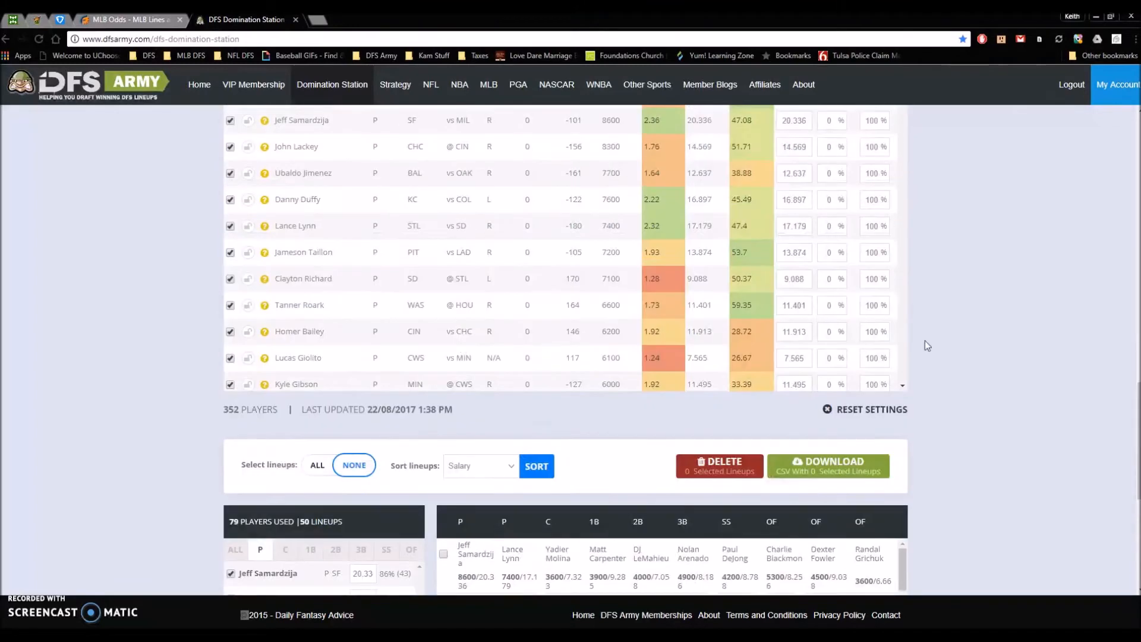
scroll(932, 338, up, 9)
scroll(932, 338, down, 4)
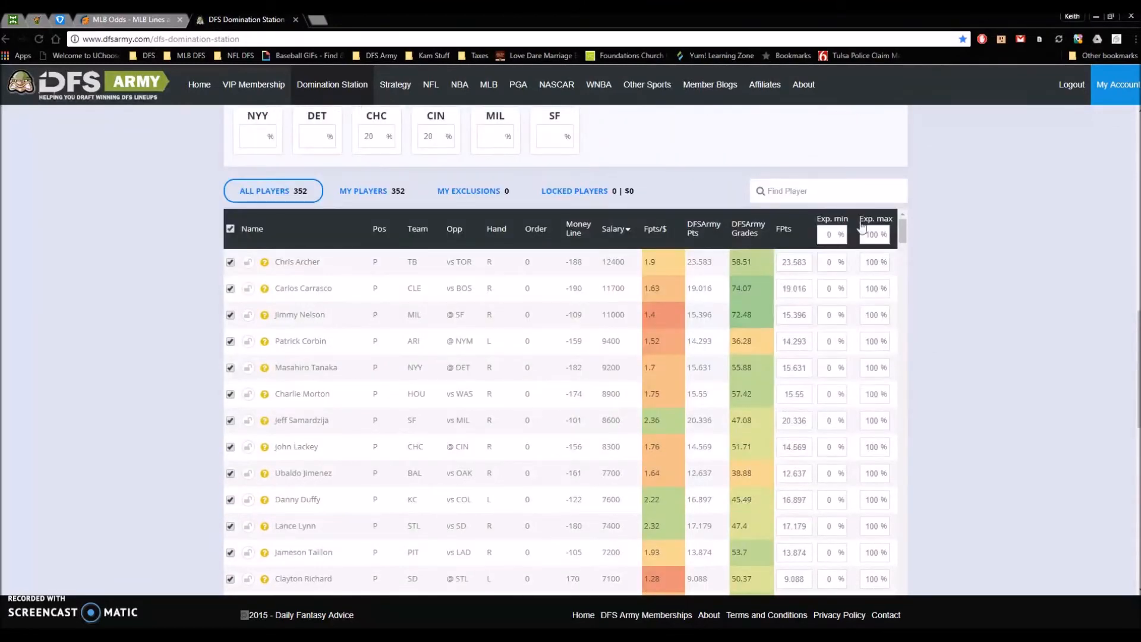
scroll(975, 320, up, 1)
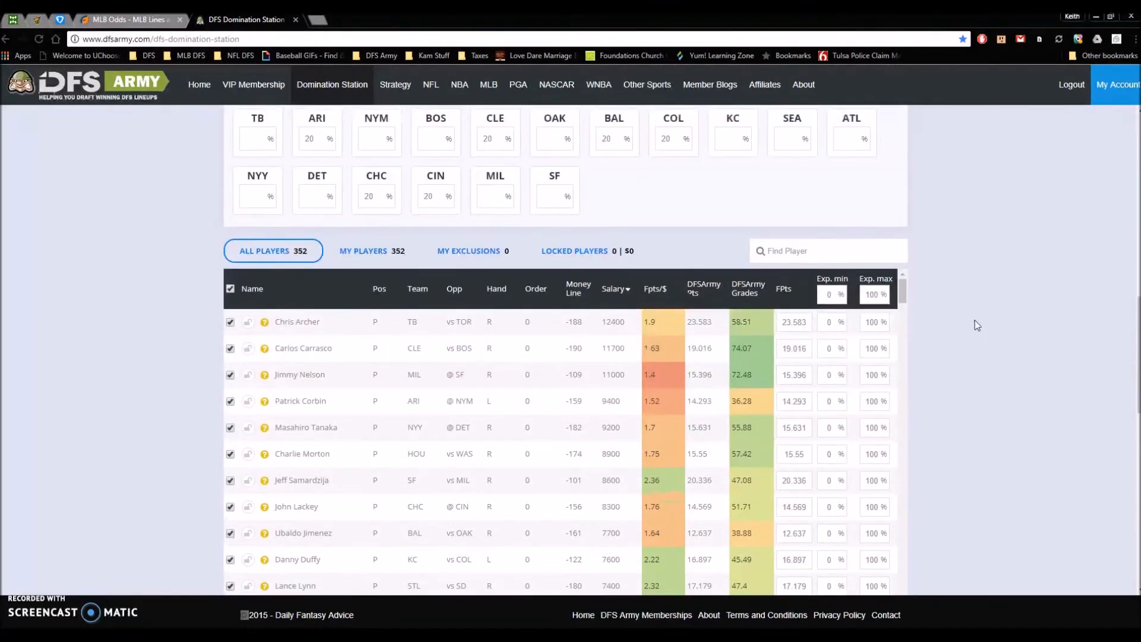
scroll(980, 321, down, 11)
scroll(982, 323, up, 10)
scroll(963, 315, down, 1)
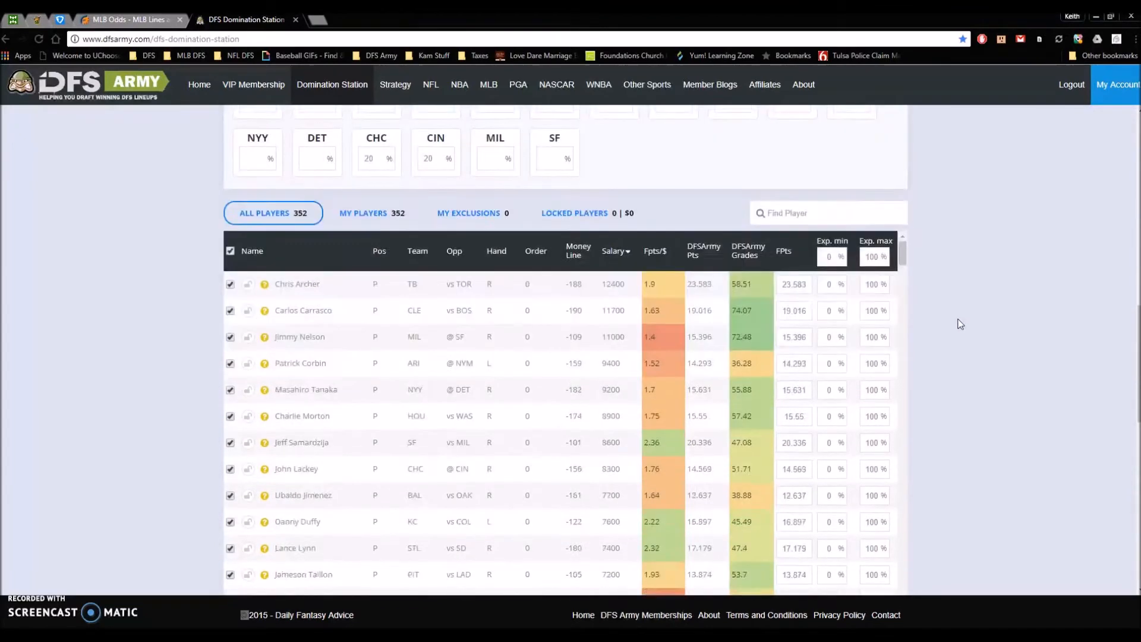
scroll(938, 299, up, 2)
double_click(871, 355)
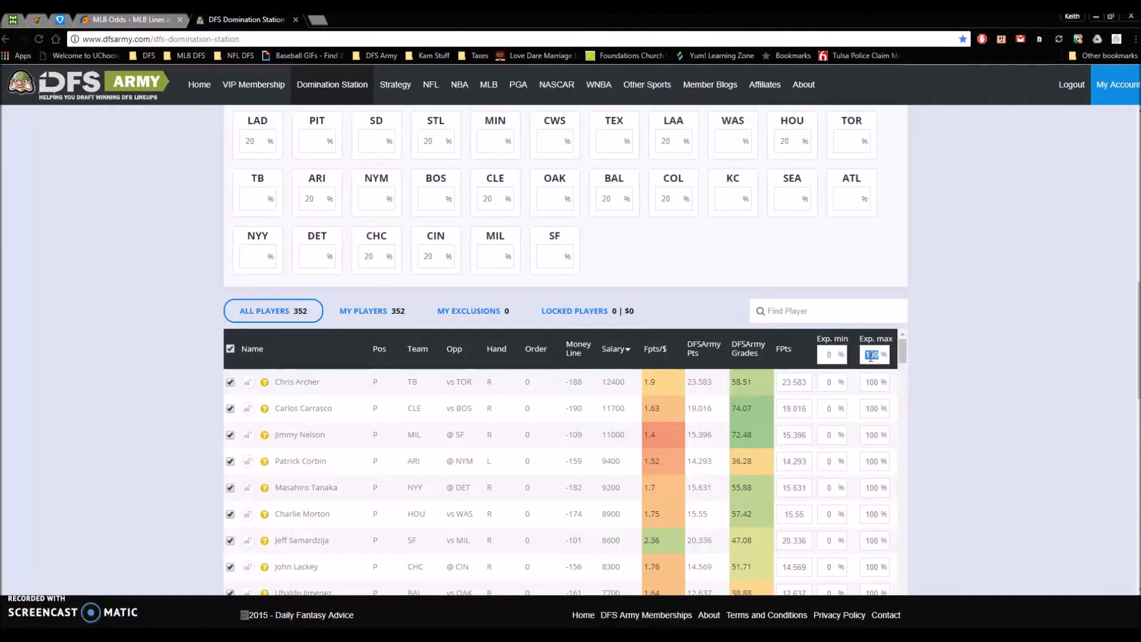
text(20)
click(1036, 388)
scroll(948, 377, down, 5)
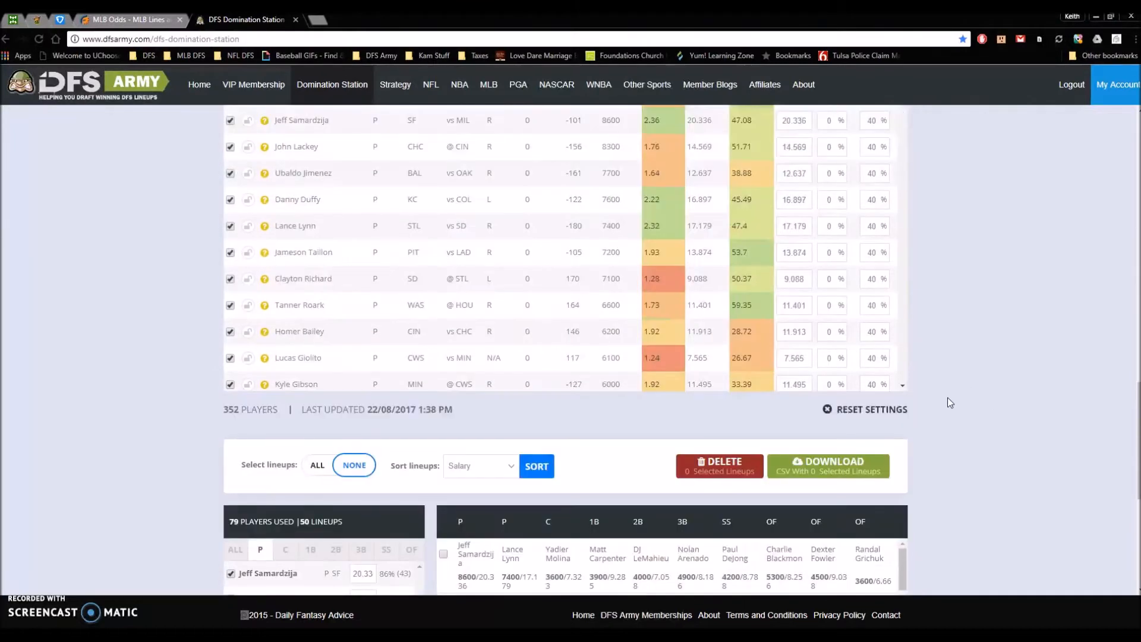
Run the optimizer again with the exposure cap and review the players used and the new lineups.
scroll(957, 430, up, 5)
scroll(963, 303, up, 6)
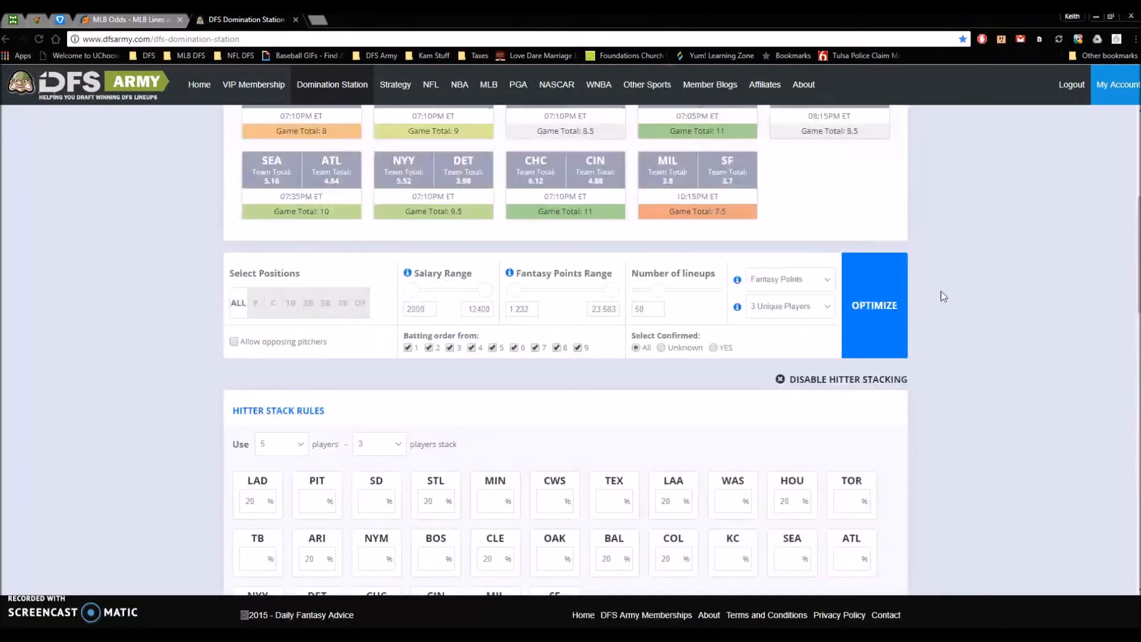
scroll(987, 358, down, 10)
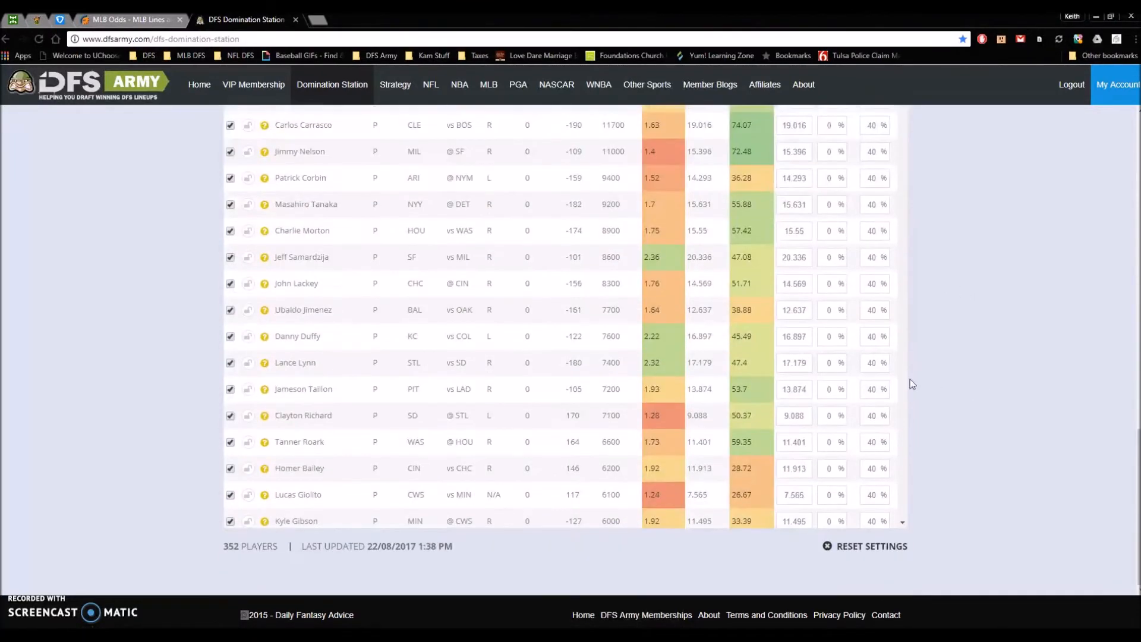
scroll(1064, 404, down, 7)
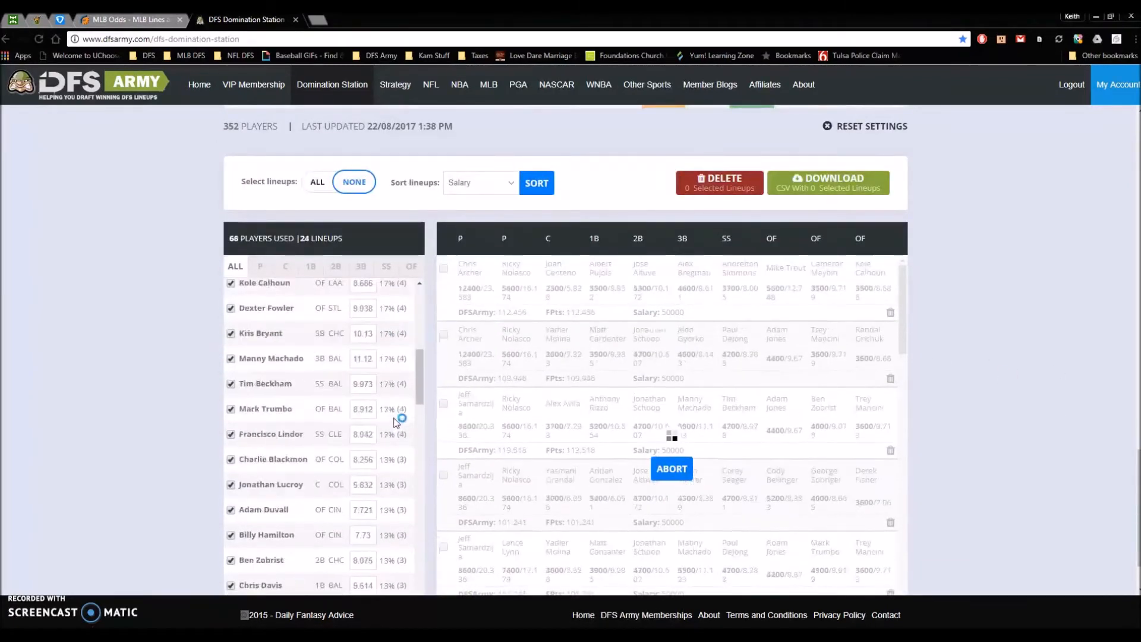
scroll(600, 372, up, 2)
scroll(599, 373, down, 3)
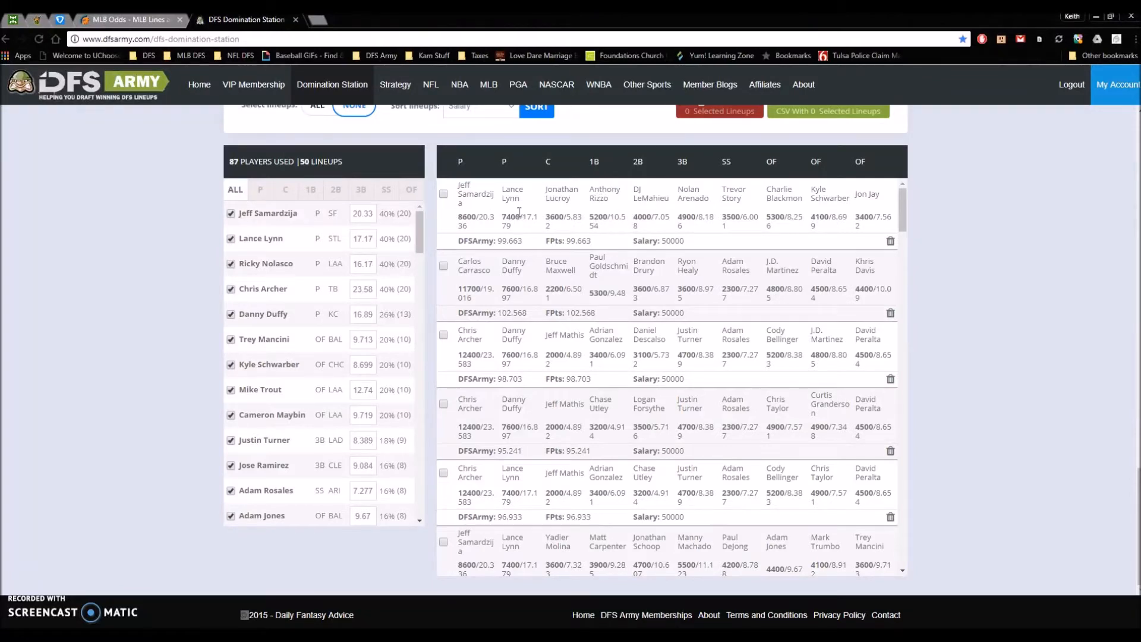
Examine the available hitter stack sizes, the team stack percentages and the generated lineups.
scroll(480, 305, up, 4)
scroll(480, 306, up, 10)
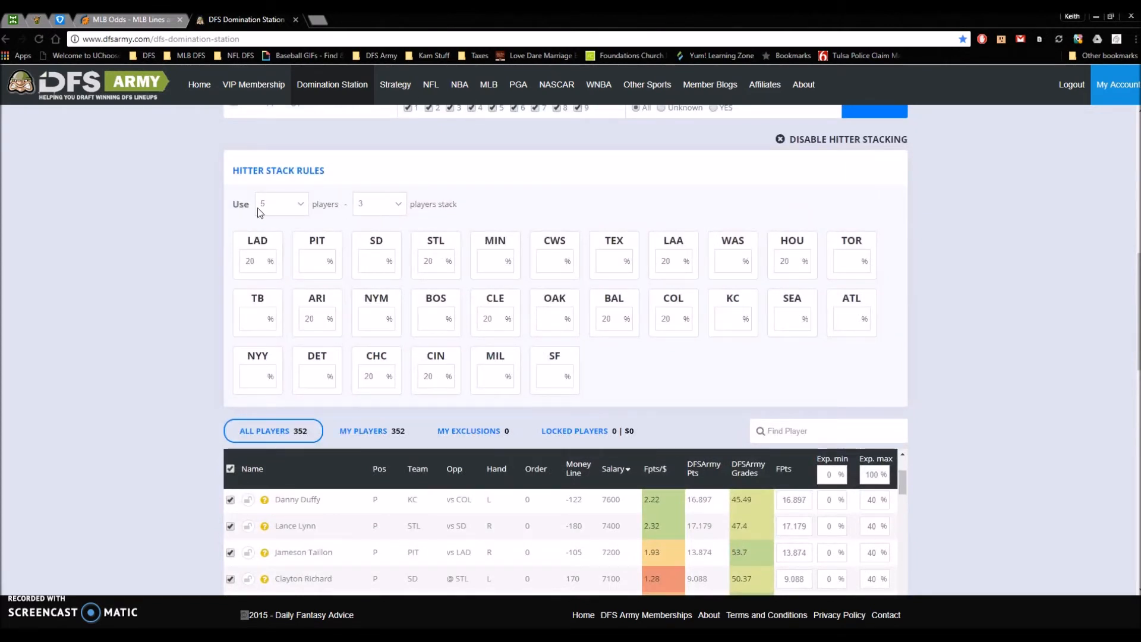
click(296, 208)
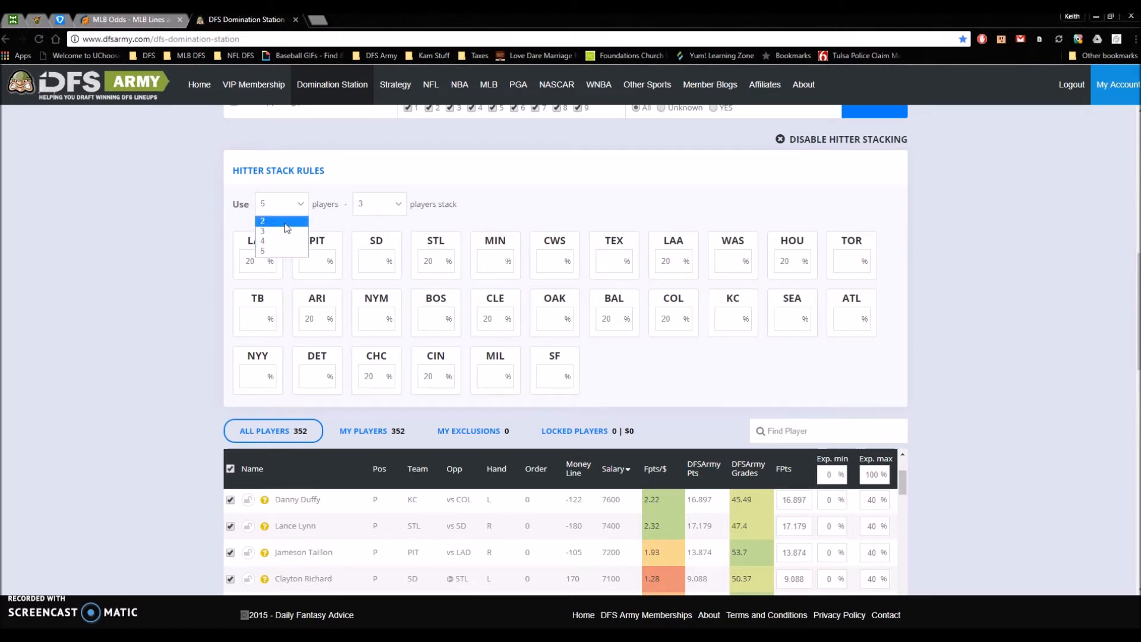
click(162, 226)
scroll(161, 234, down, 12)
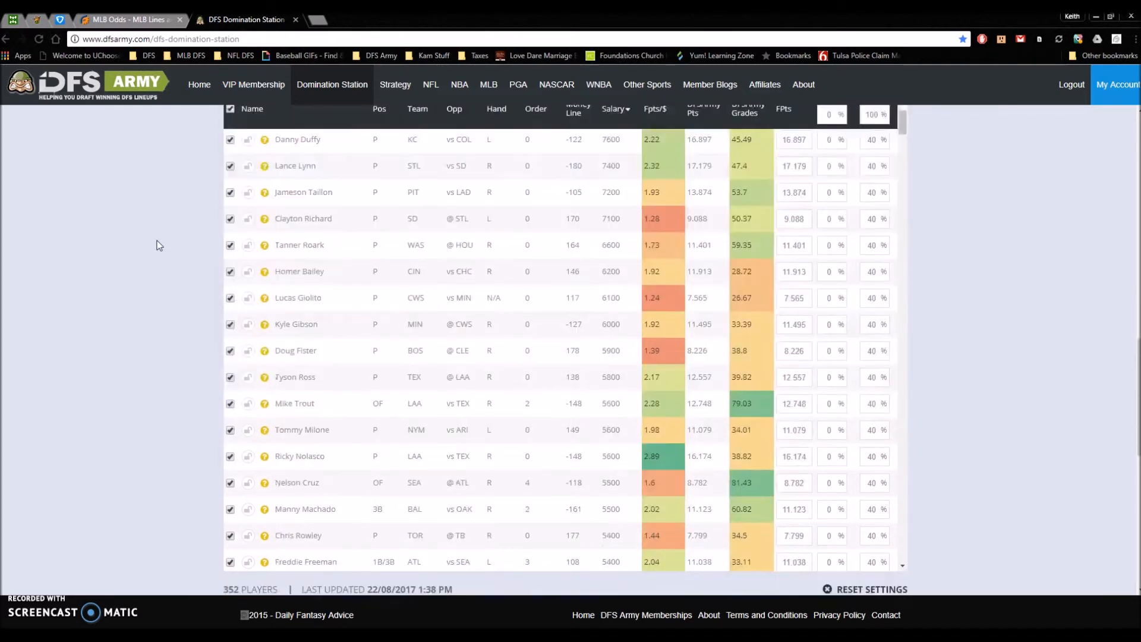
scroll(167, 248, up, 6)
scroll(167, 249, up, 6)
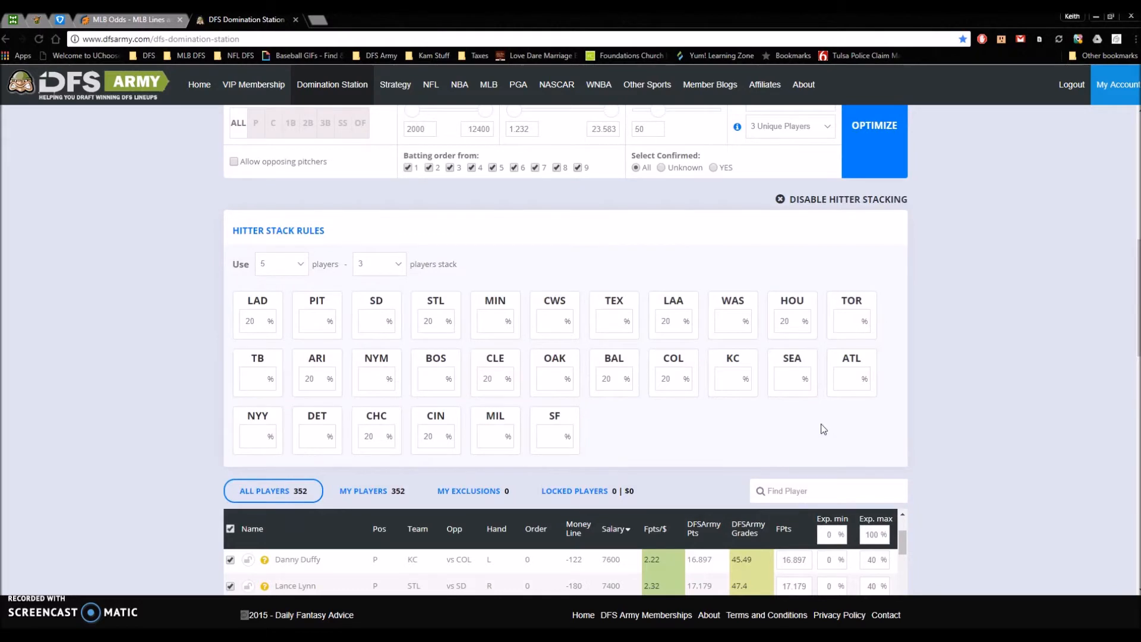
scroll(119, 359, down, 15)
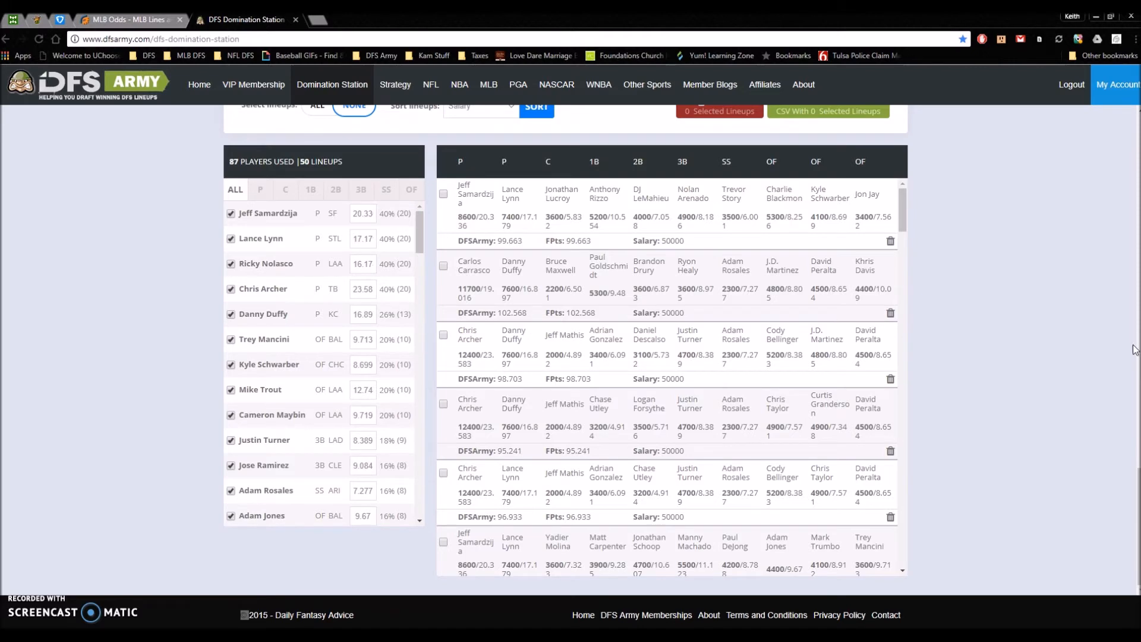
Filter the player pool to outfielders and set Mike Trout's minimum exposure to 30%.
scroll(1011, 327, up, 15)
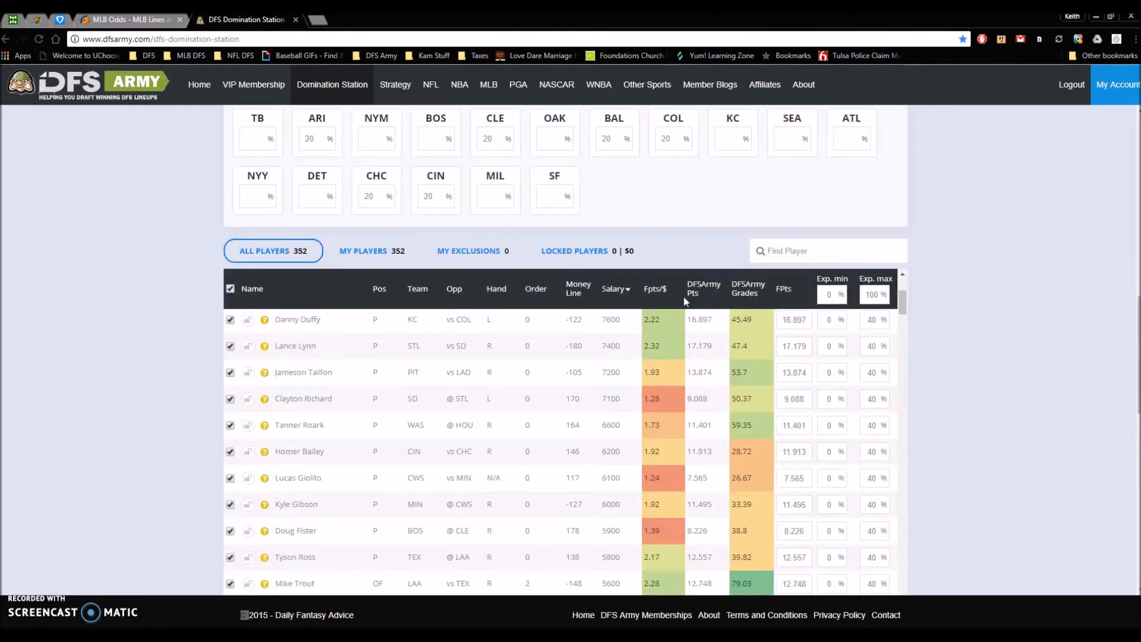
scroll(829, 340, up, 5)
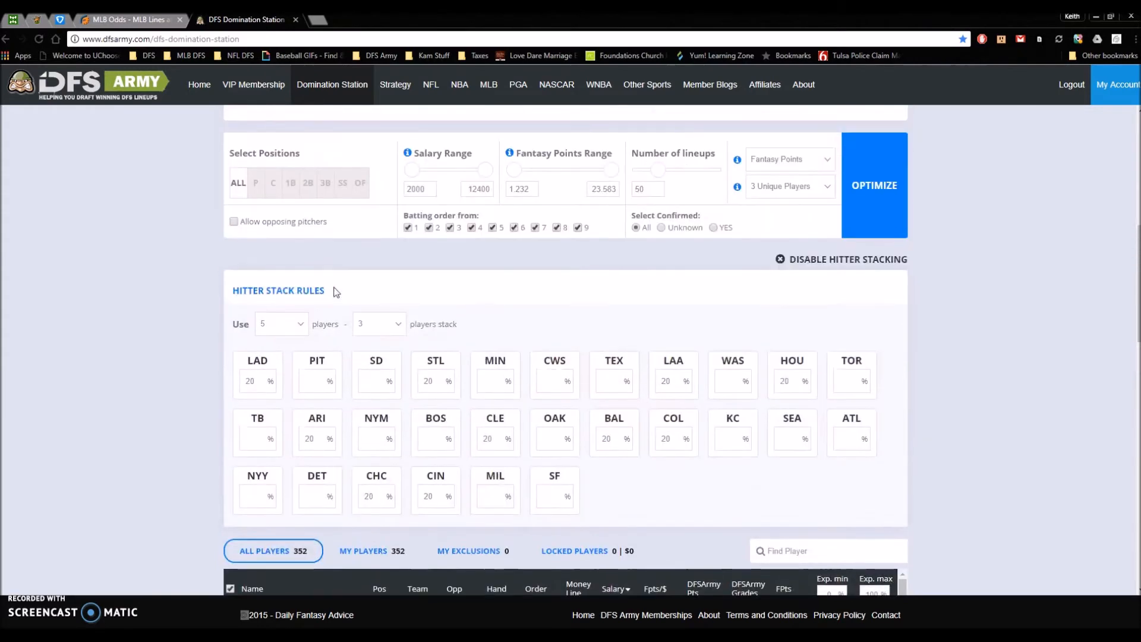
click(360, 182)
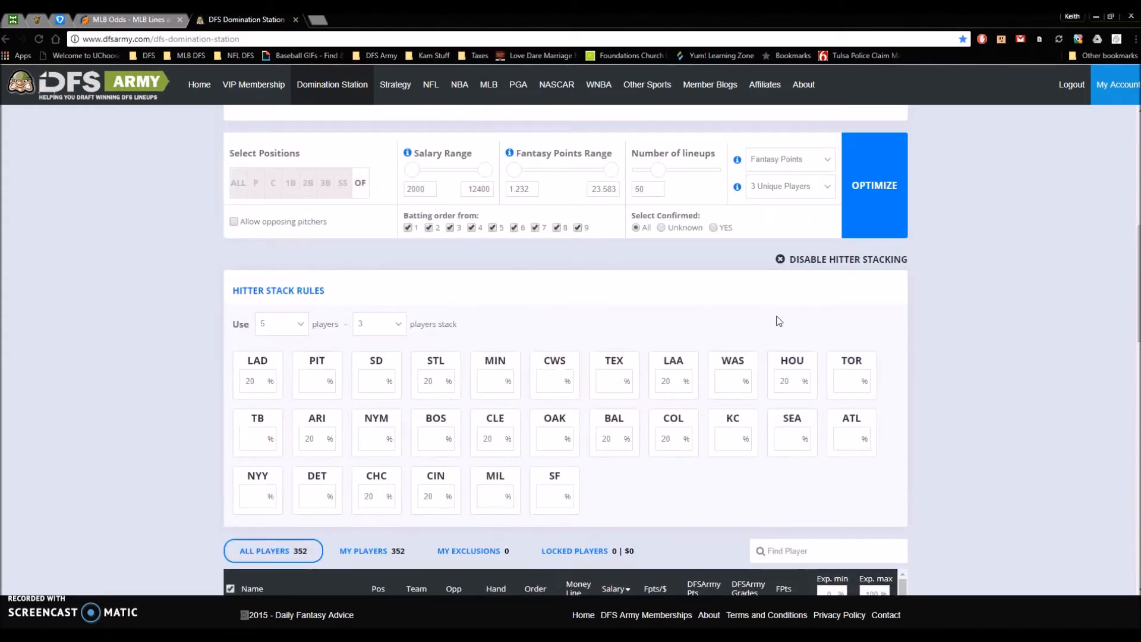
scroll(921, 347, down, 7)
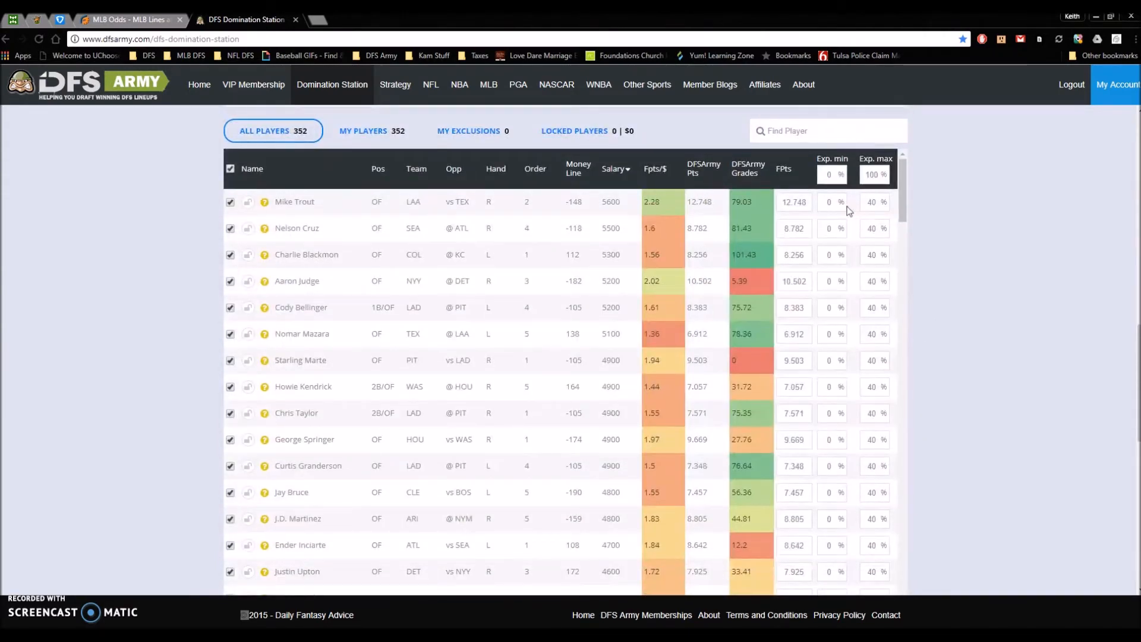
click(833, 205)
text(30)
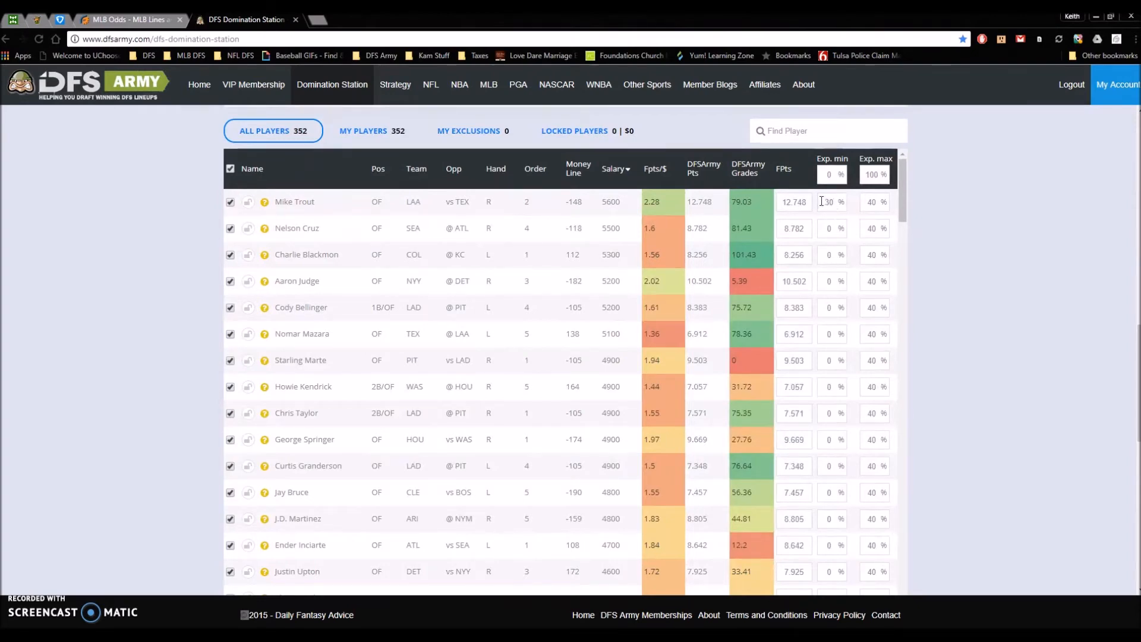
Try to run the optimizer with Mike Trout's 30% minimum exposure while the outfielder filter is active.
scroll(967, 238, down, 8)
scroll(1011, 252, up, 11)
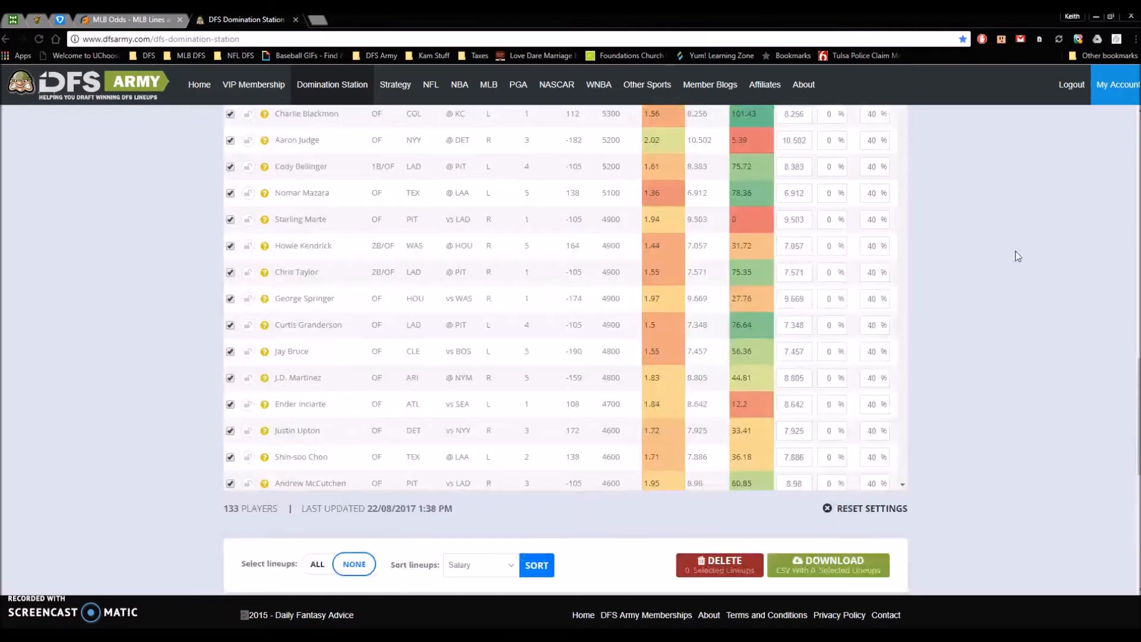
scroll(978, 231, up, 3)
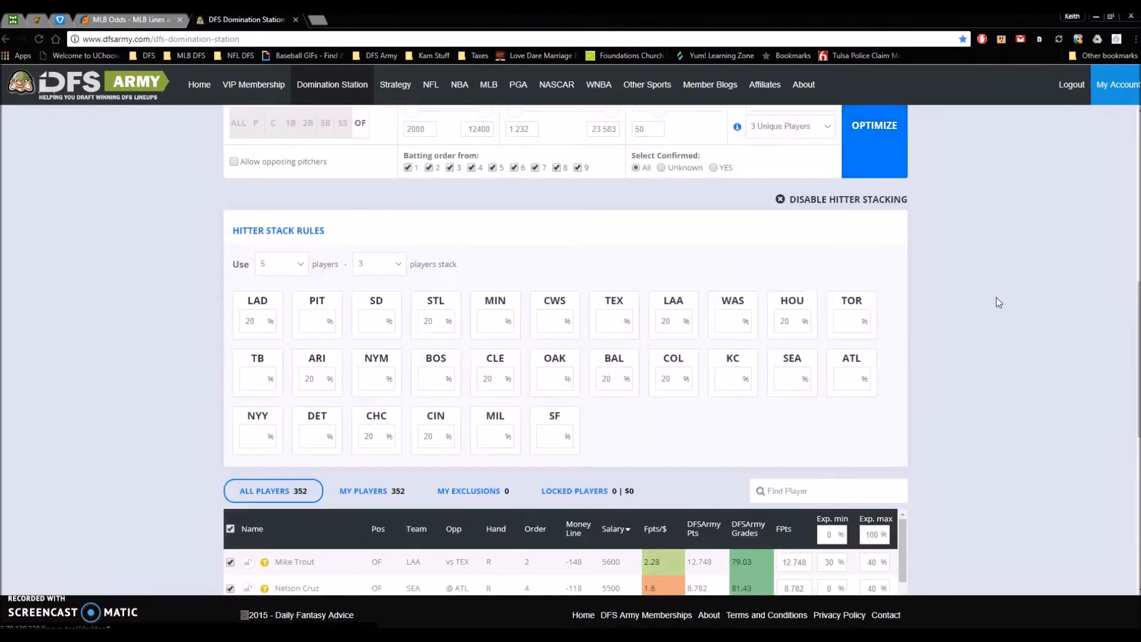
scroll(999, 315, down, 8)
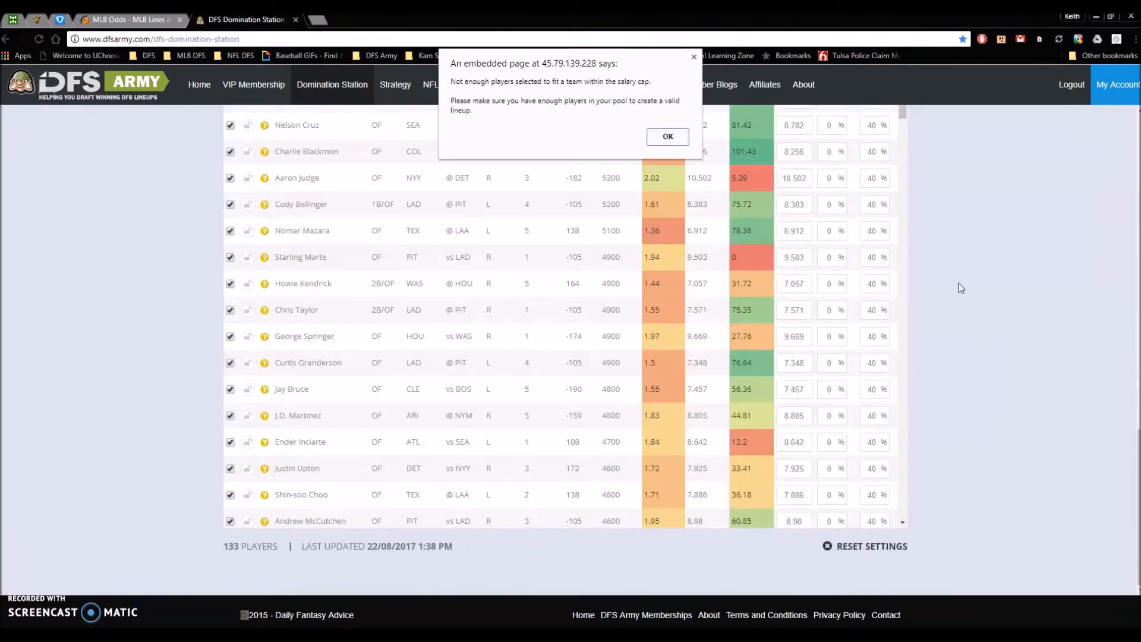
click(668, 137)
Compare Mike Trout's minimum exposure with the LAA and LAD stack percentages.
scroll(987, 298, up, 10)
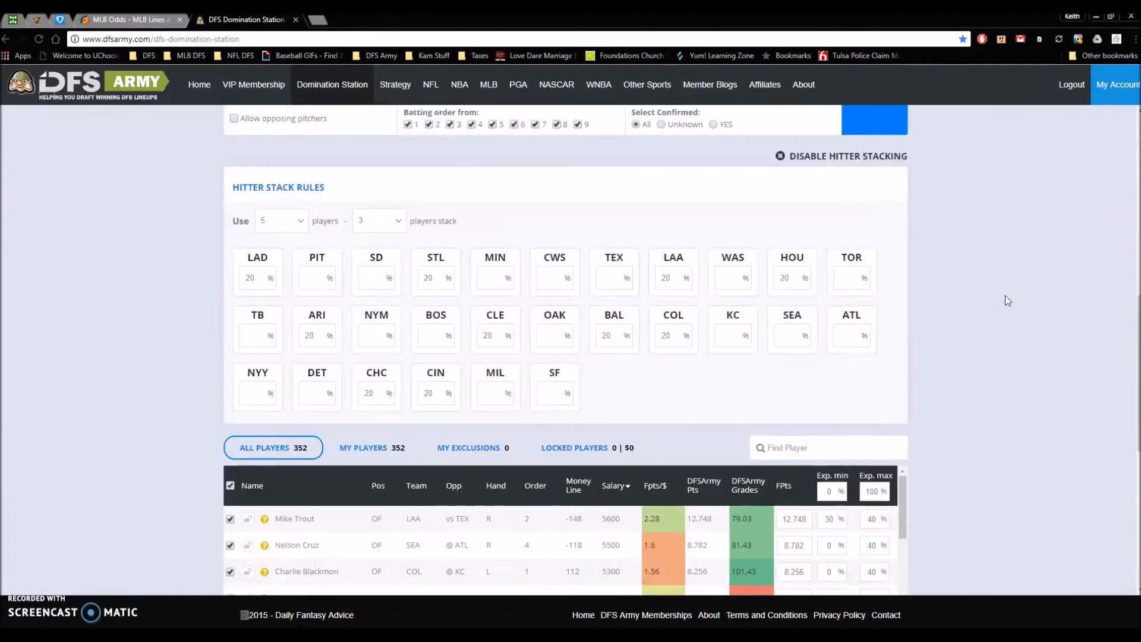
scroll(1005, 304, down, 3)
scroll(1005, 308, up, 2)
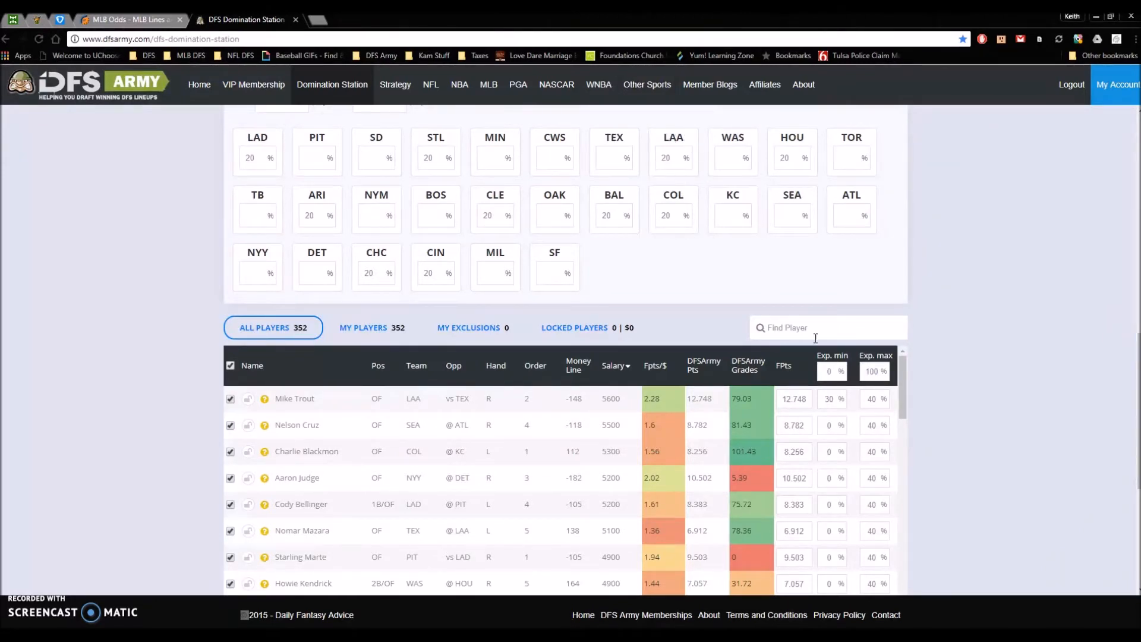
drag(834, 402, 822, 402)
drag(670, 155, 653, 161)
drag(257, 159, 247, 158)
scroll(297, 225, down, 4)
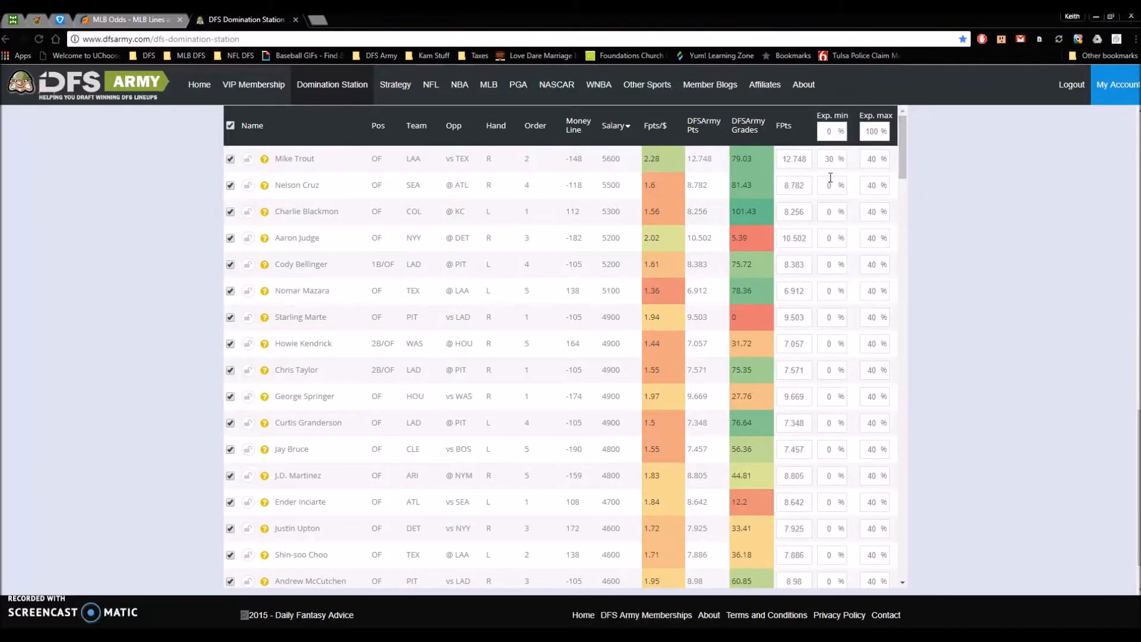
Retry the optimizer run with the 5-3 hitter stack and Mike Trout's 30% minimum exposure.
scroll(940, 210, up, 8)
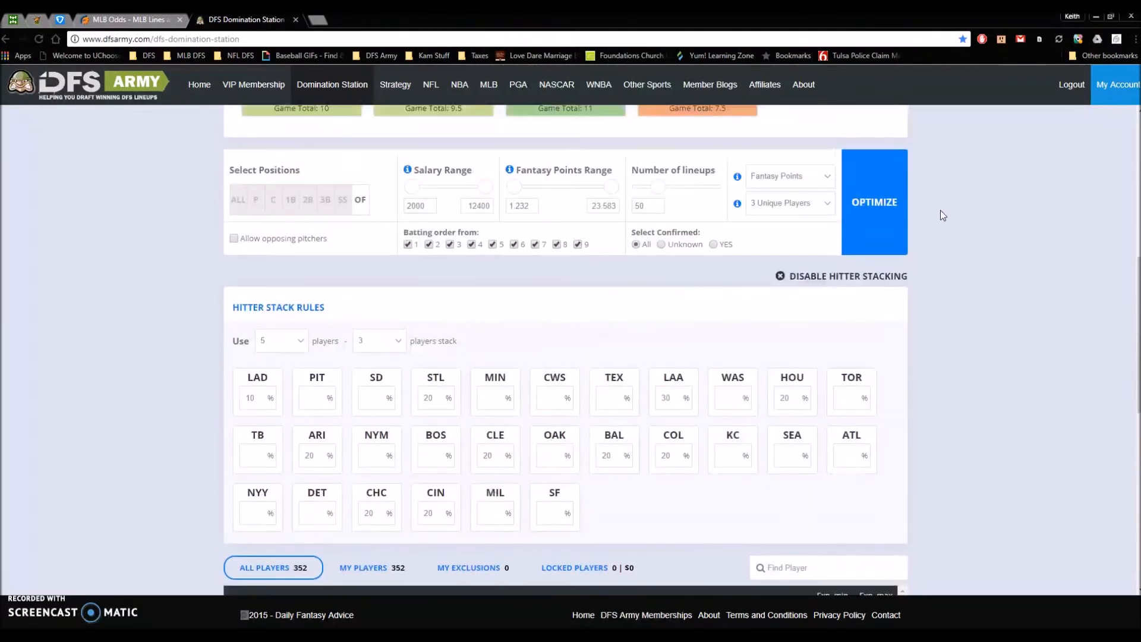
scroll(938, 356, down, 8)
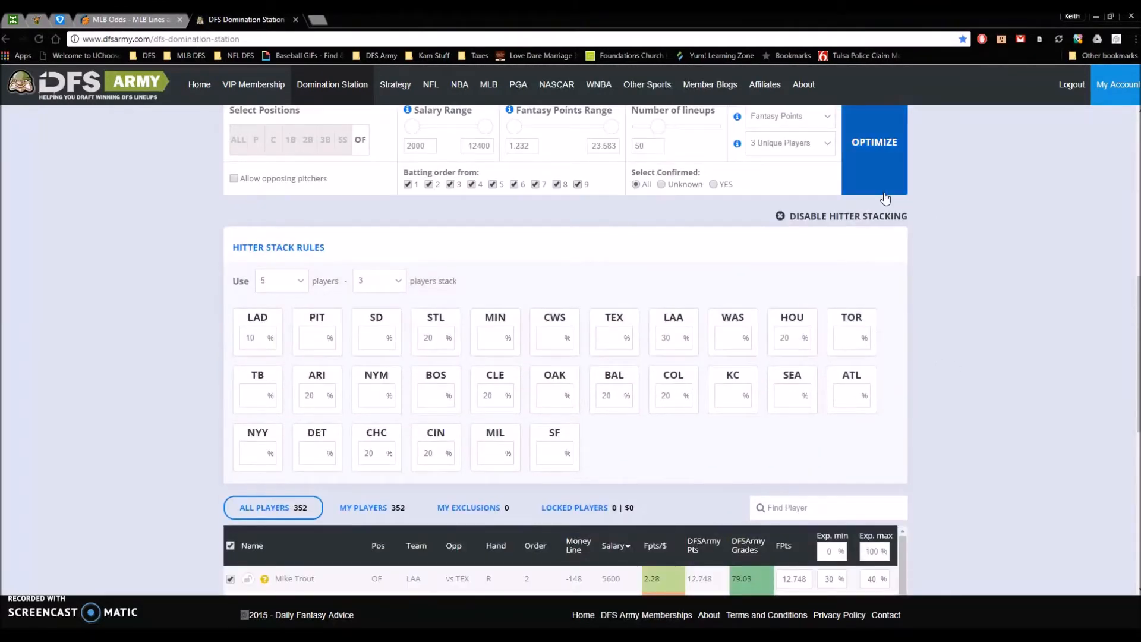
scroll(993, 301, down, 1)
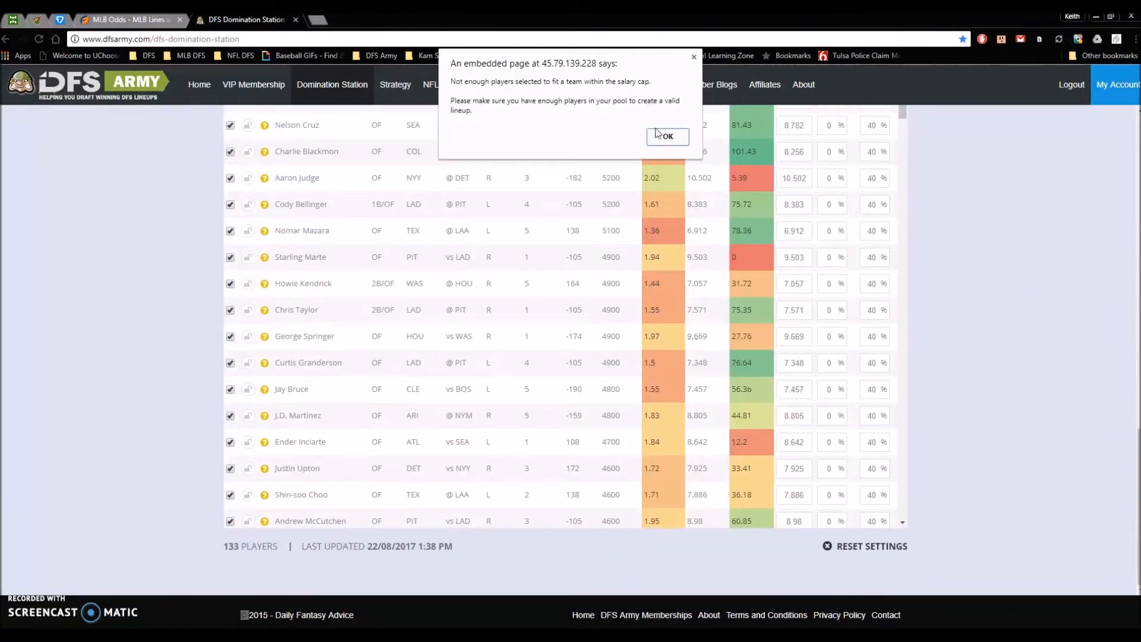
click(668, 138)
Set Mike Trout's minimum exposure back to 0%.
scroll(892, 302, up, 7)
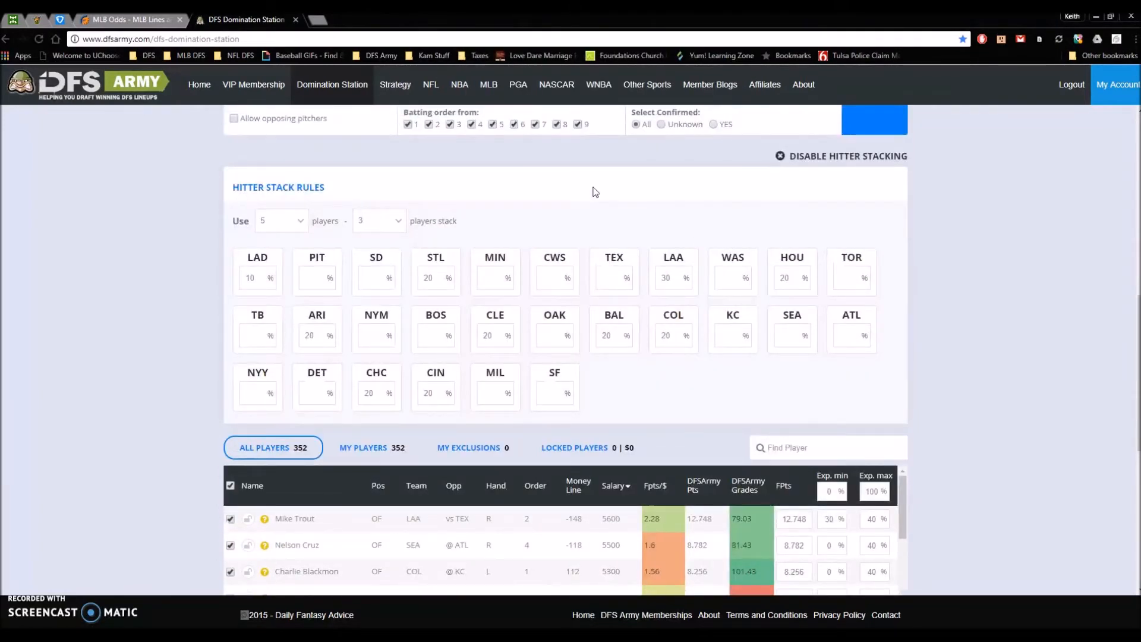
scroll(879, 310, down, 6)
scroll(820, 279, up, 4)
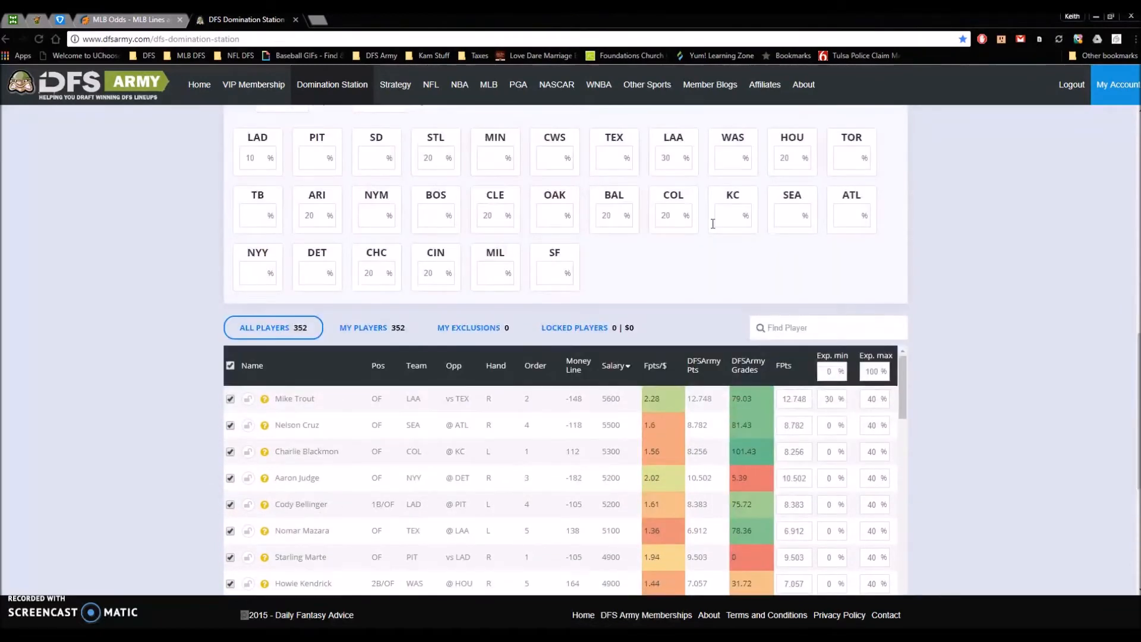
scroll(744, 244, up, 6)
scroll(854, 284, down, 11)
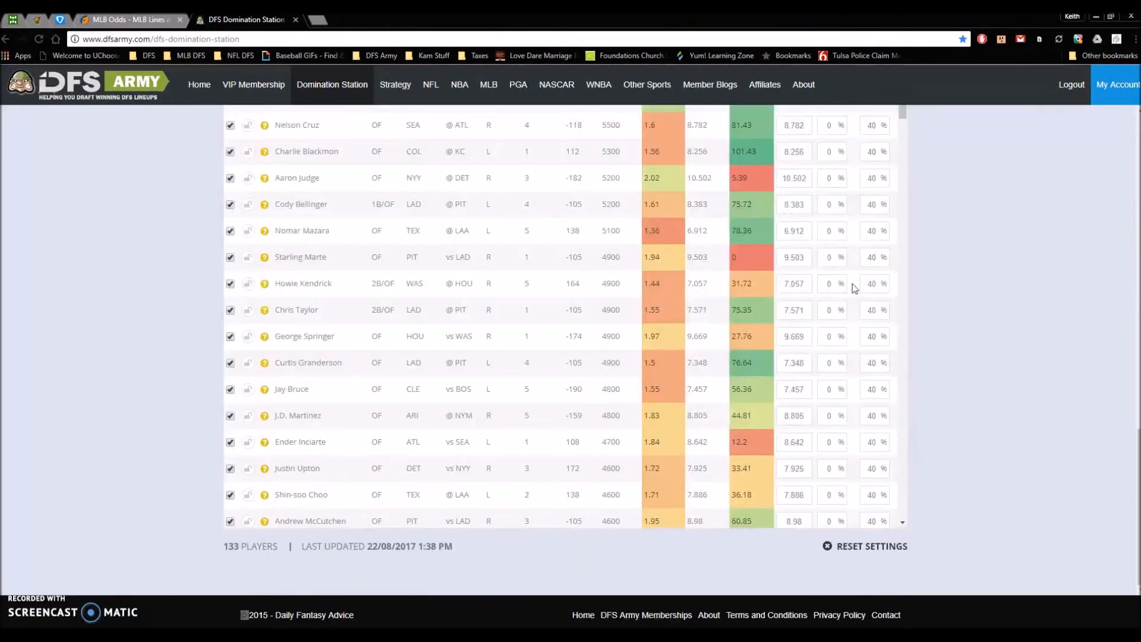
scroll(854, 284, up, 3)
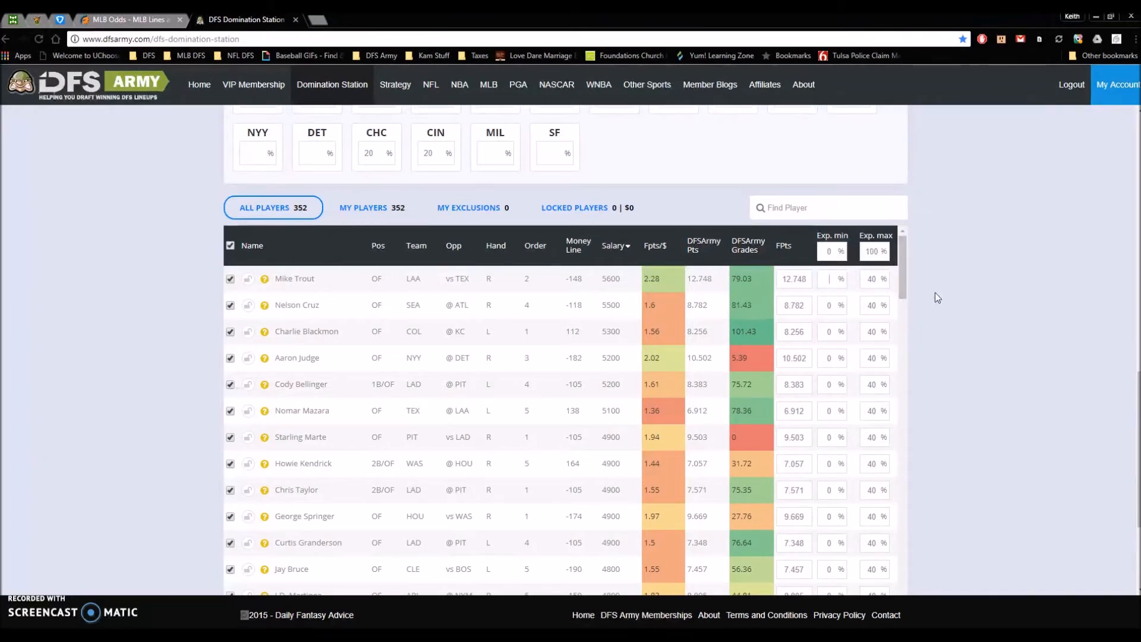
scroll(956, 279, up, 4)
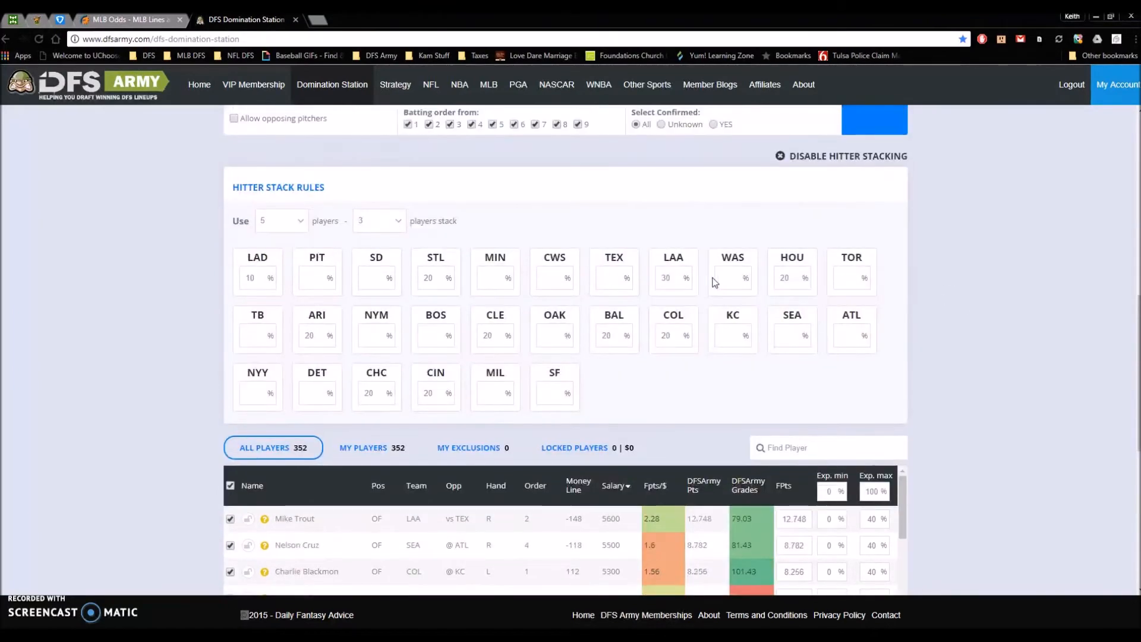
Run the optimizer for 50 lineups with the 5-3 hitter stack and no minimum exposure for Mike Trout.
scroll(989, 332, down, 7)
scroll(983, 330, up, 7)
scroll(842, 458, down, 5)
scroll(978, 372, up, 10)
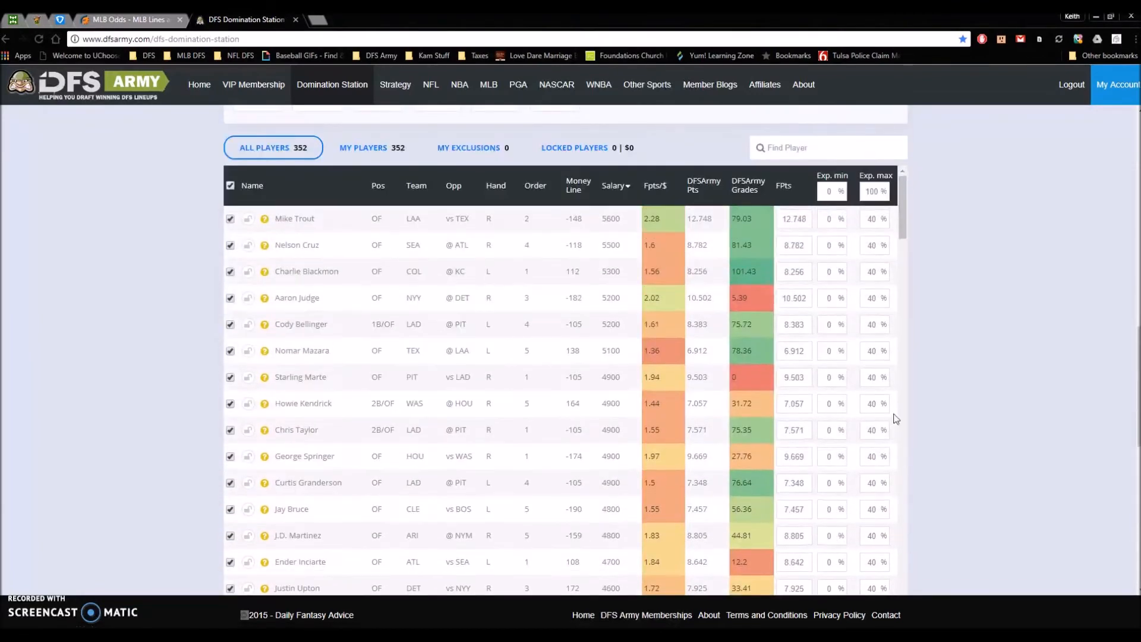
scroll(976, 373, down, 15)
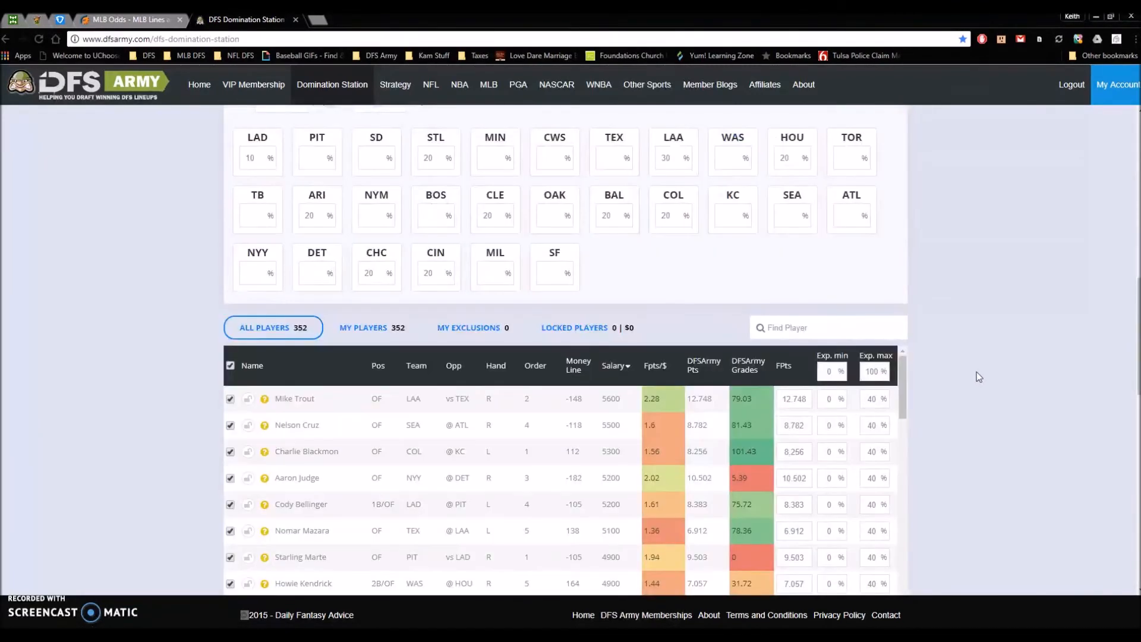
scroll(970, 381, down, 2)
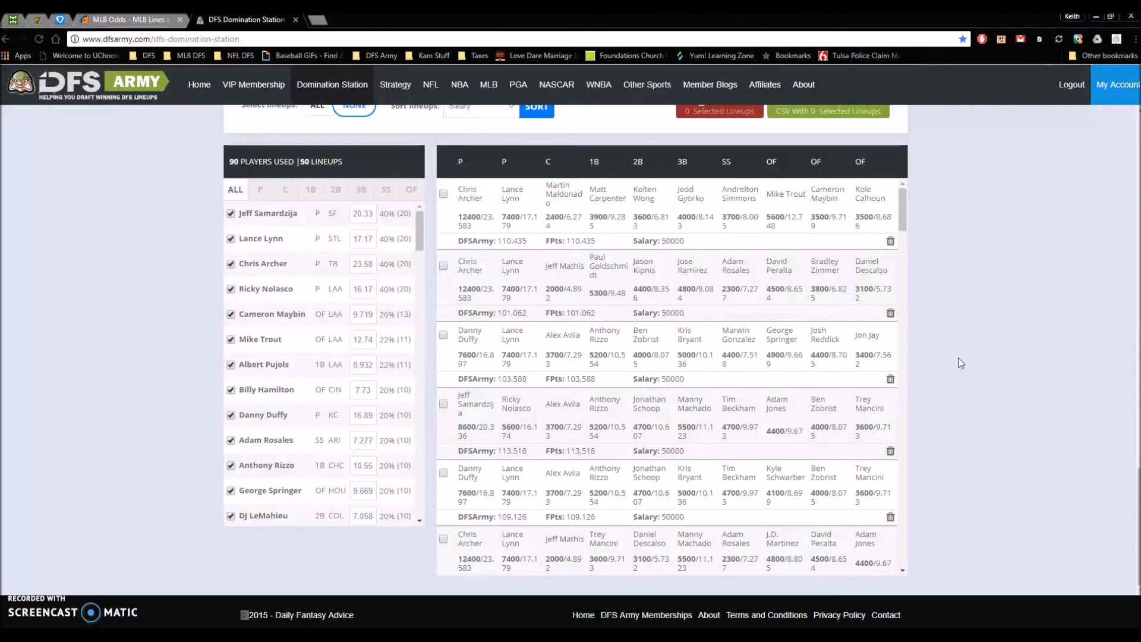
Set the first hitter stack size to 3 players for a 3-3 stack.
scroll(945, 357, up, 15)
scroll(944, 355, up, 6)
scroll(945, 357, down, 3)
scroll(947, 361, up, 2)
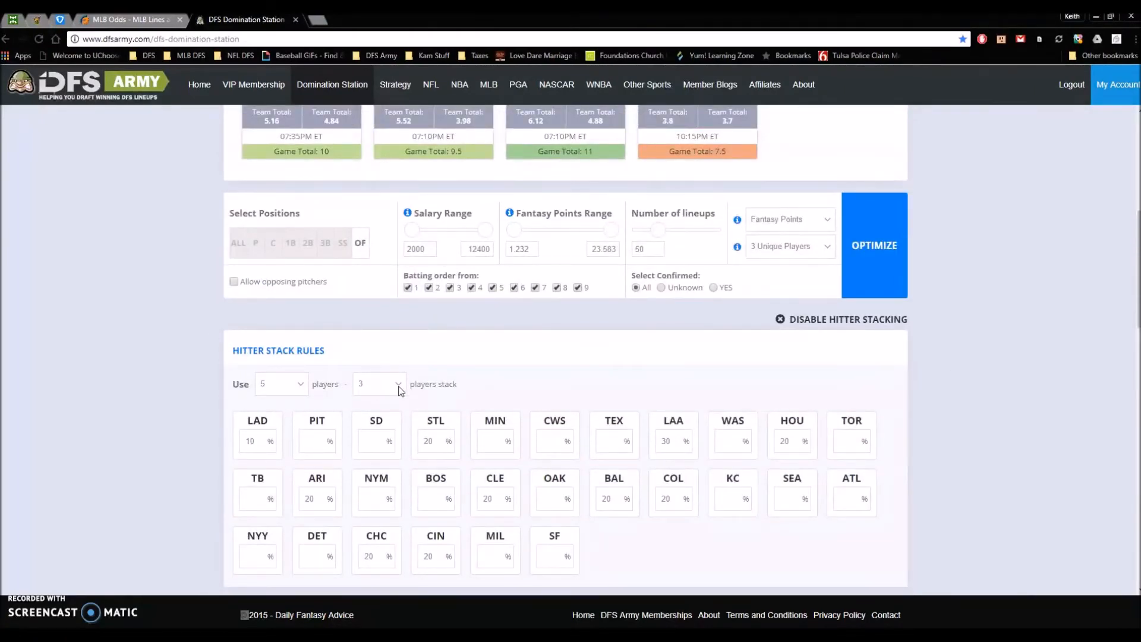
click(283, 392)
click(286, 414)
Examine the third-base and second-base player exposures across the generated lineups.
scroll(972, 387, down, 4)
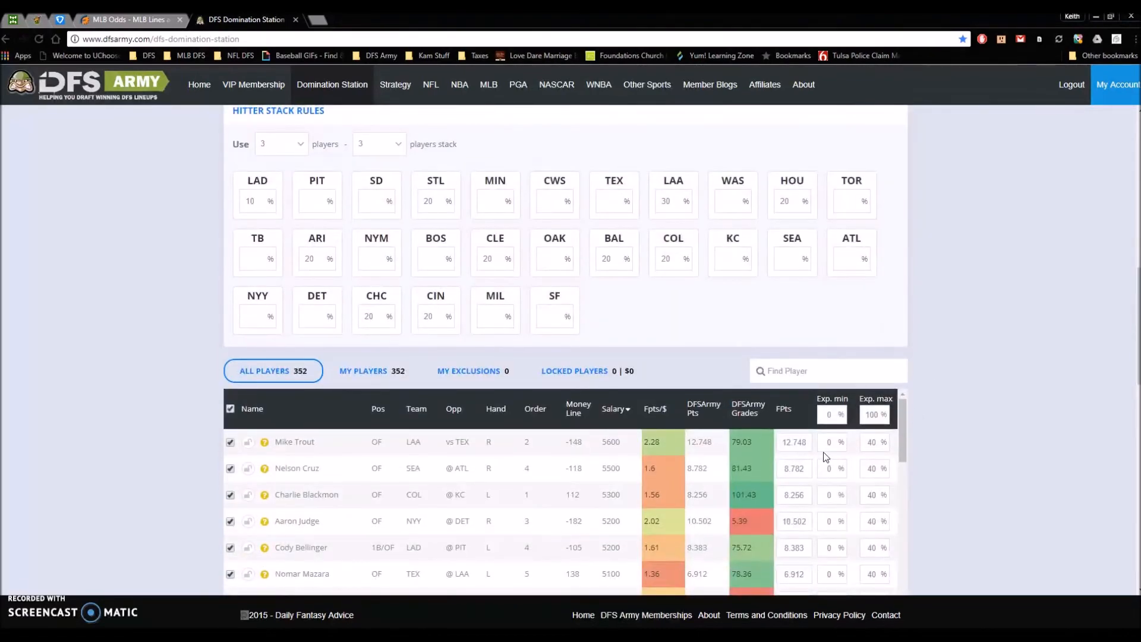
scroll(787, 359, up, 2)
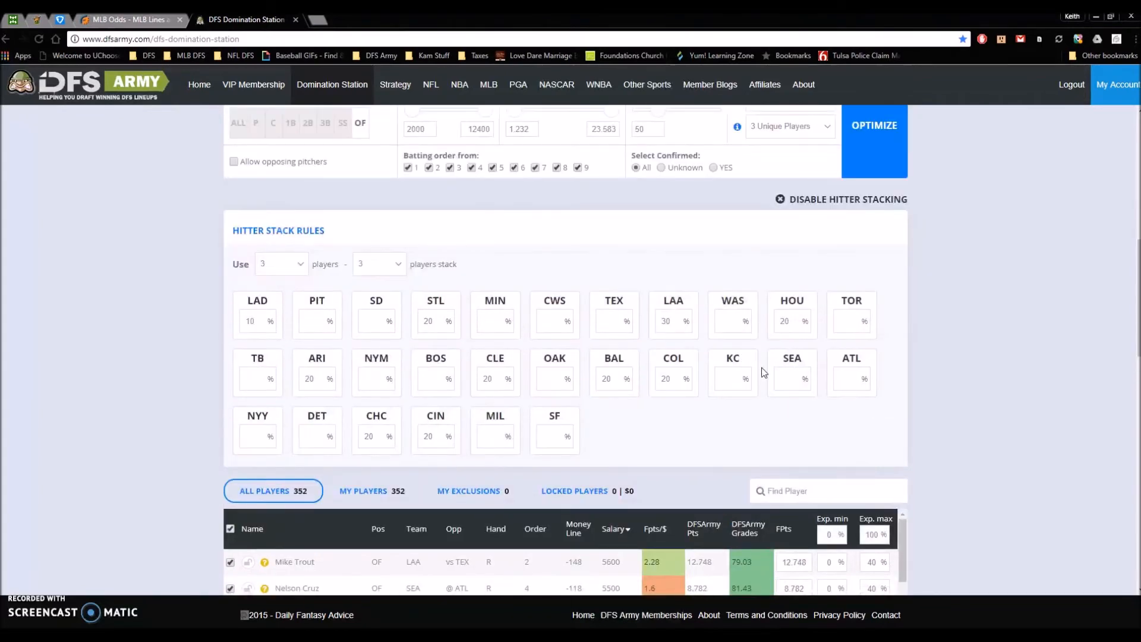
scroll(767, 362, down, 4)
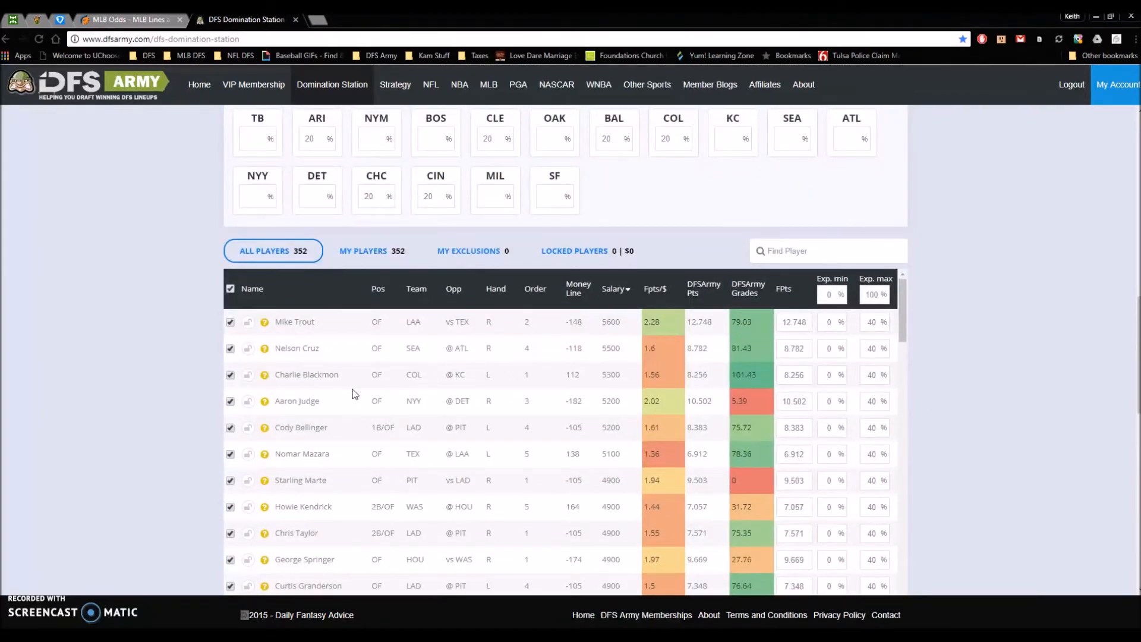
scroll(109, 390, down, 10)
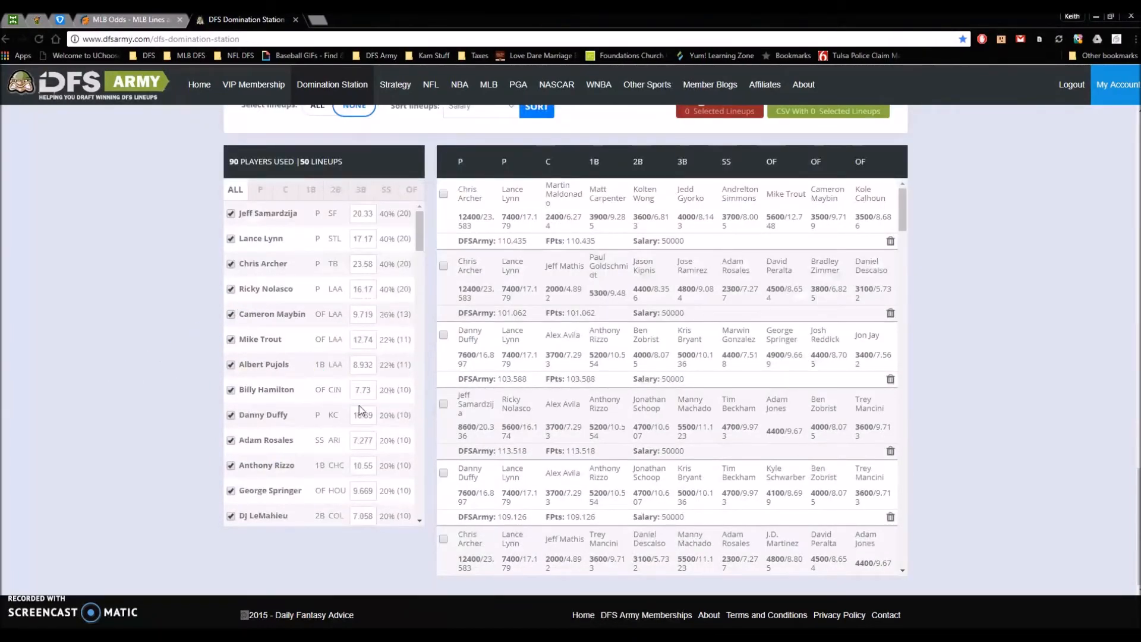
click(407, 193)
click(360, 190)
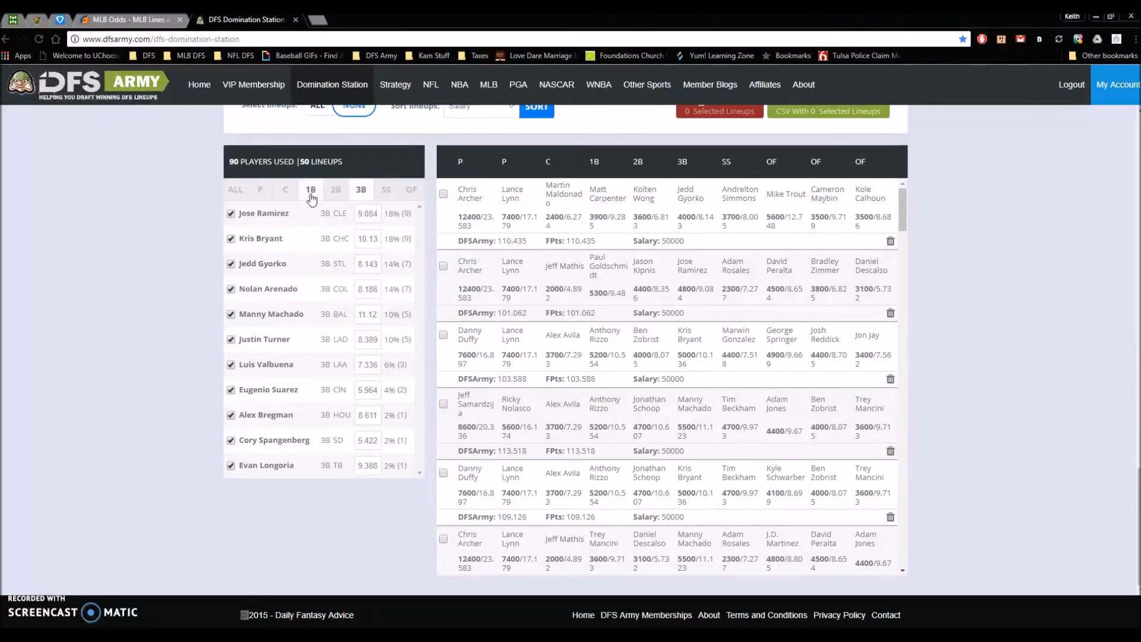
click(336, 190)
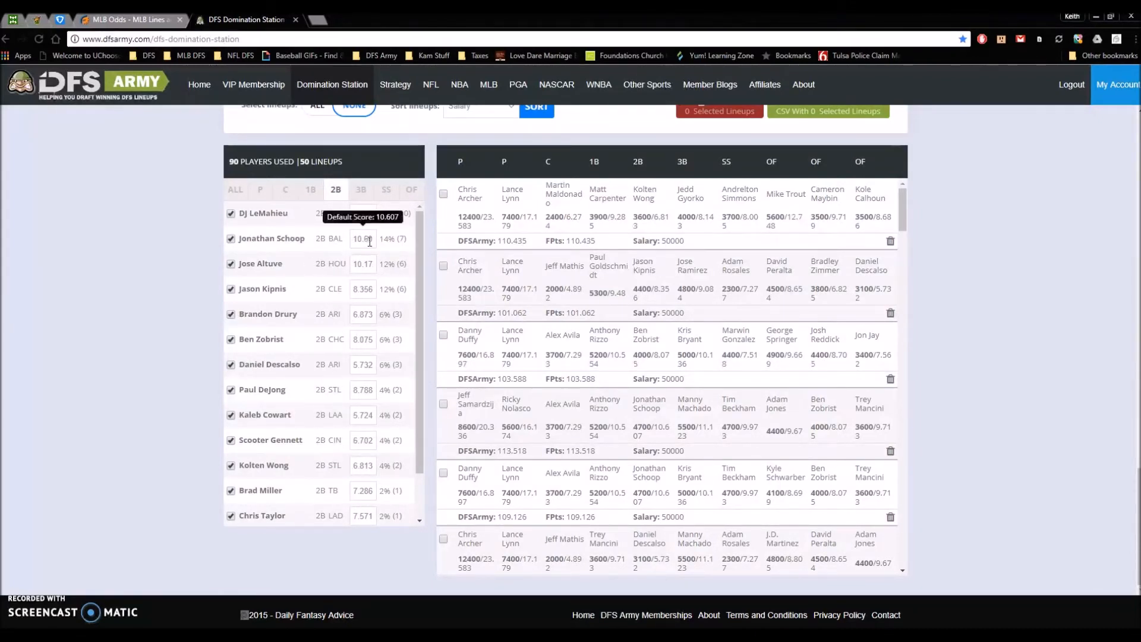
Filter the player pool to second basemen and set Jonathan Schoop's minimum exposure to 20%.
scroll(996, 380, up, 8)
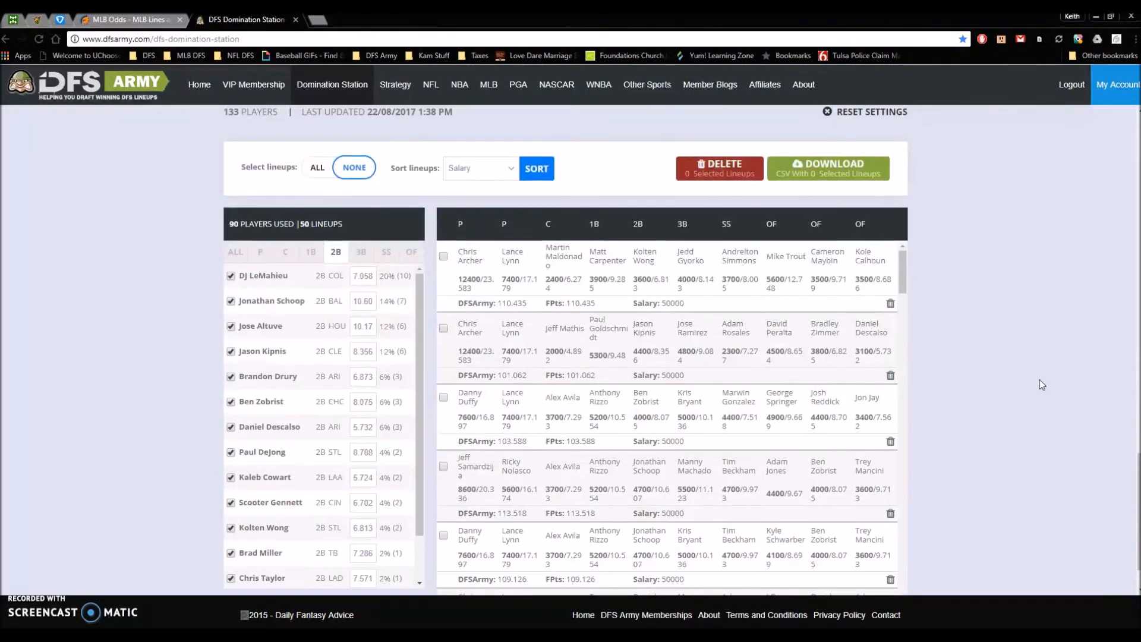
scroll(1025, 378, up, 10)
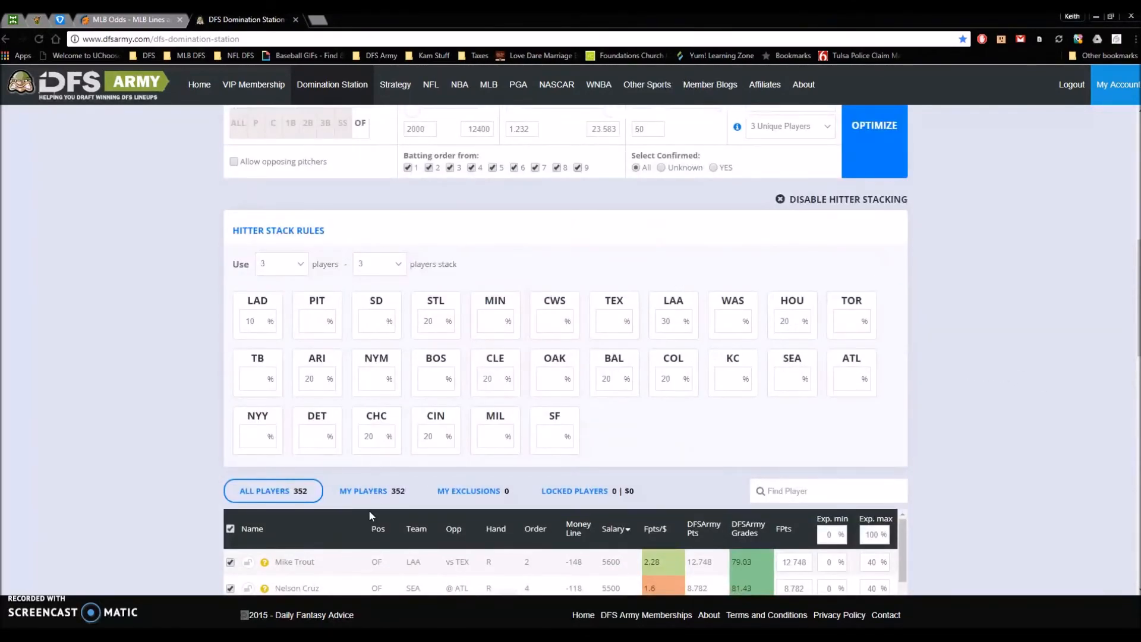
scroll(341, 265, up, 4)
click(308, 358)
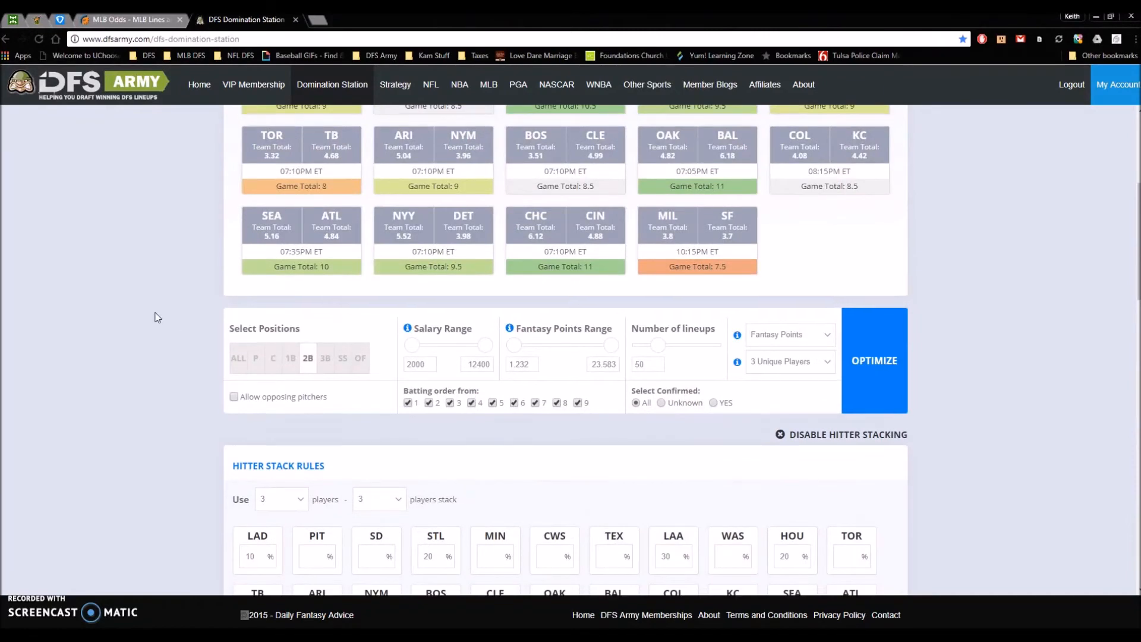
scroll(166, 317, down, 10)
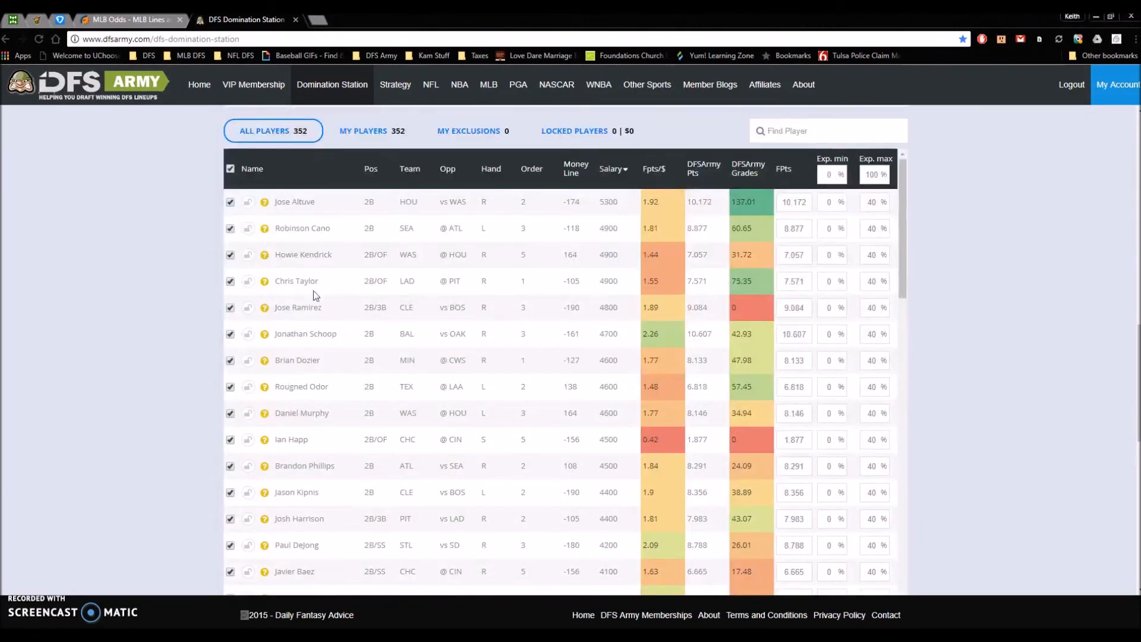
click(828, 335)
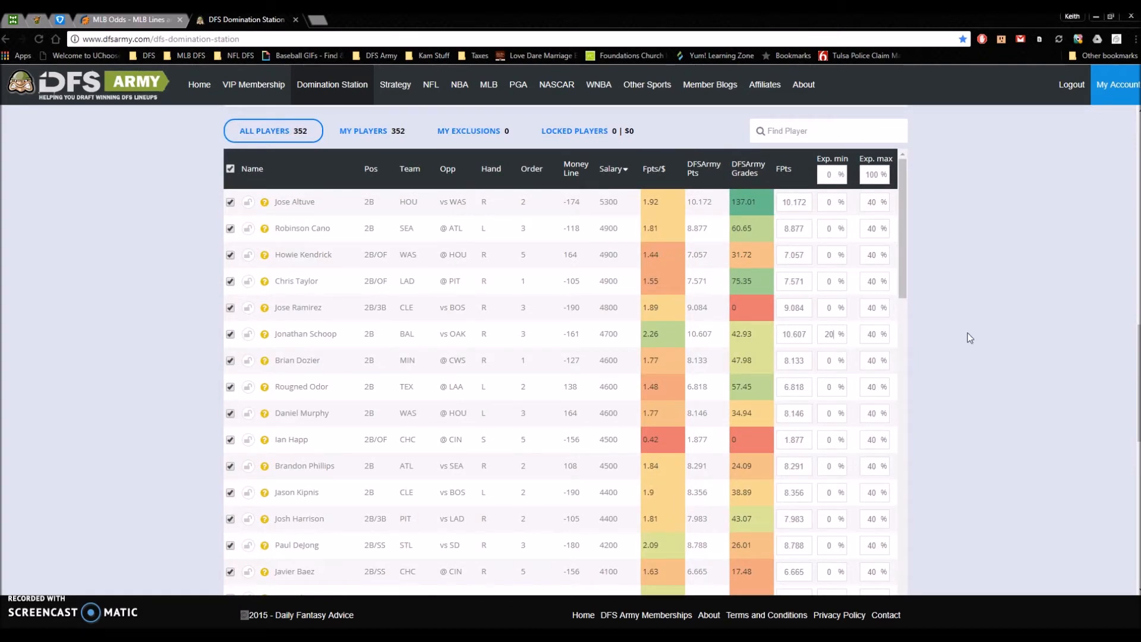
Run the optimizer for 50 lineups with the 3-3 hitter stack and Jonathan Schoop's 20% minimum exposure.
scroll(910, 309, up, 6)
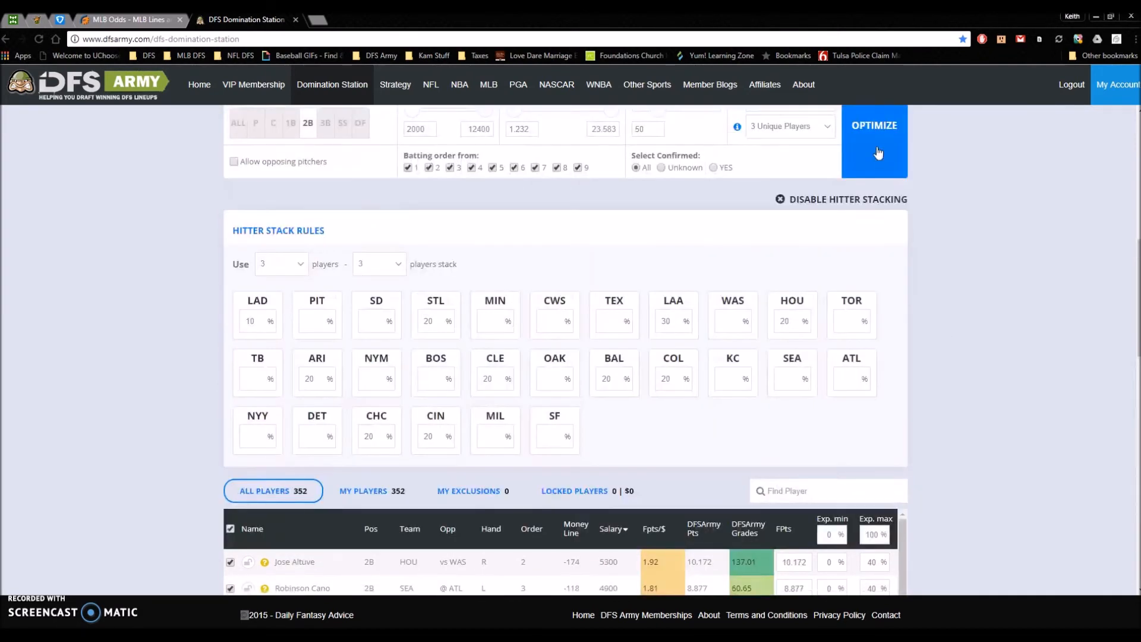
scroll(975, 297, down, 8)
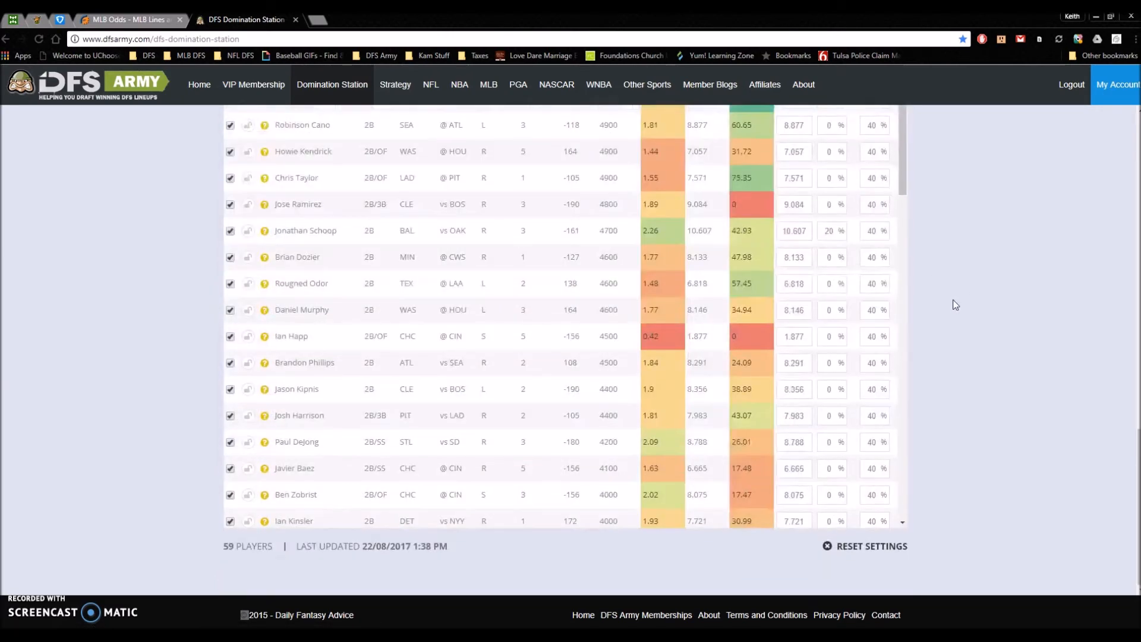
scroll(951, 299, down, 8)
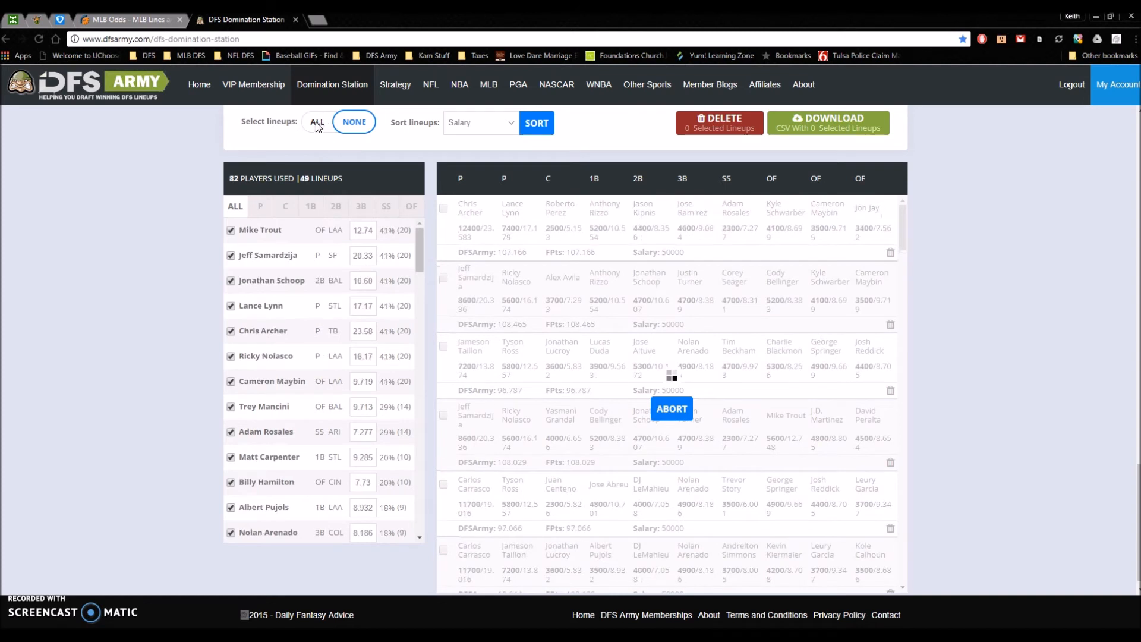
Mark the first three generated lineups individually.
click(444, 210)
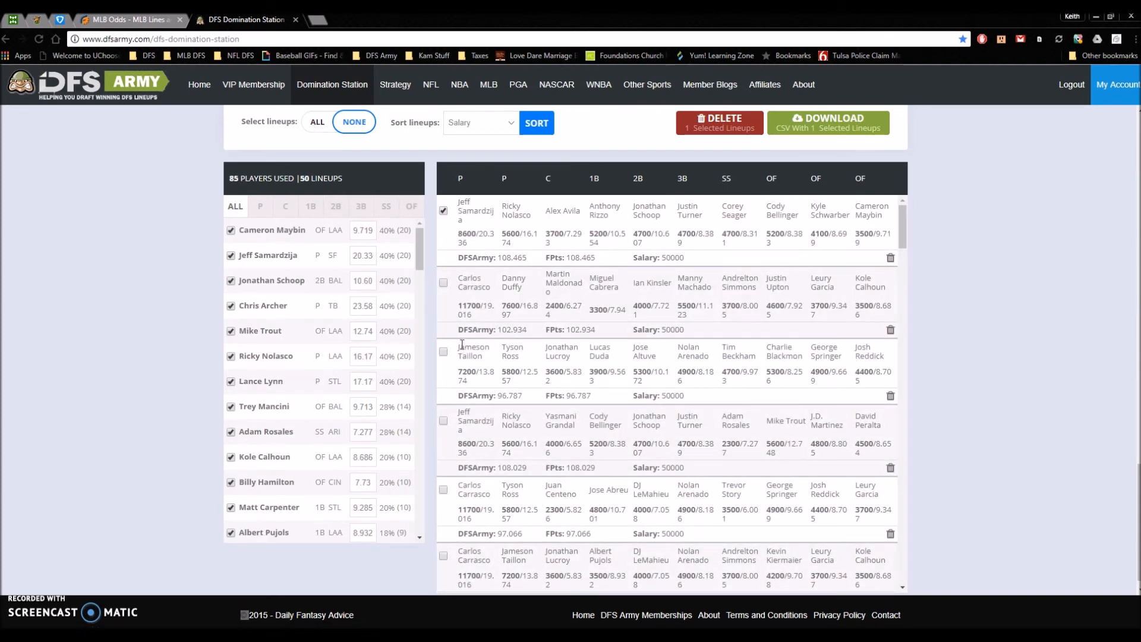
click(444, 283)
click(444, 211)
click(444, 283)
click(444, 352)
Select all 50 lineups and download them as a CSV file, closing the opened spreadsheet.
click(317, 122)
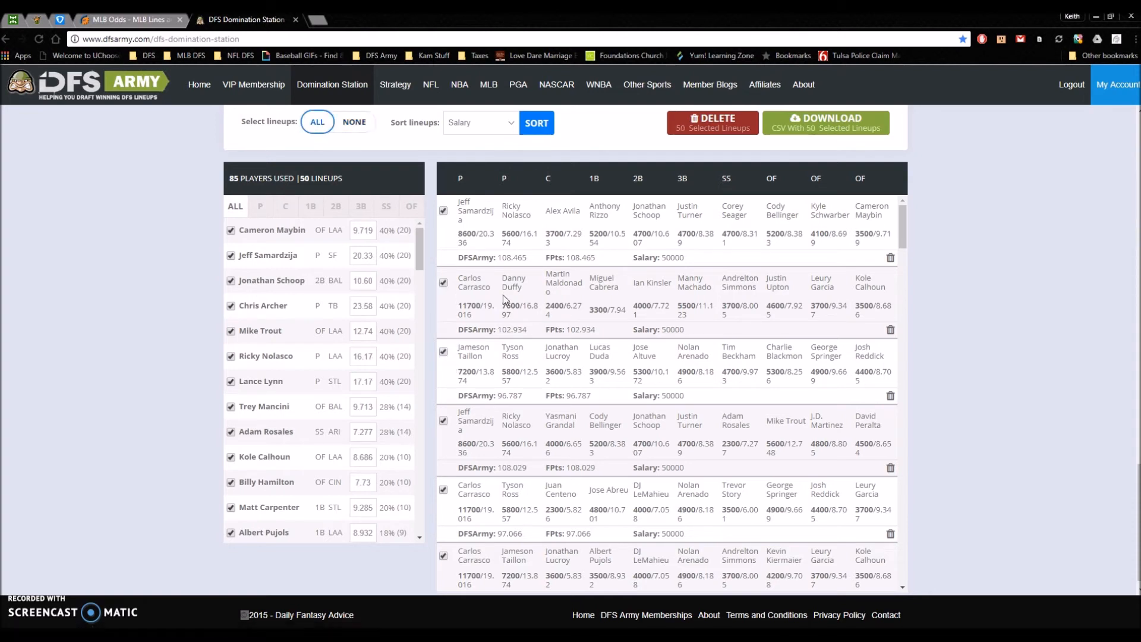
click(836, 131)
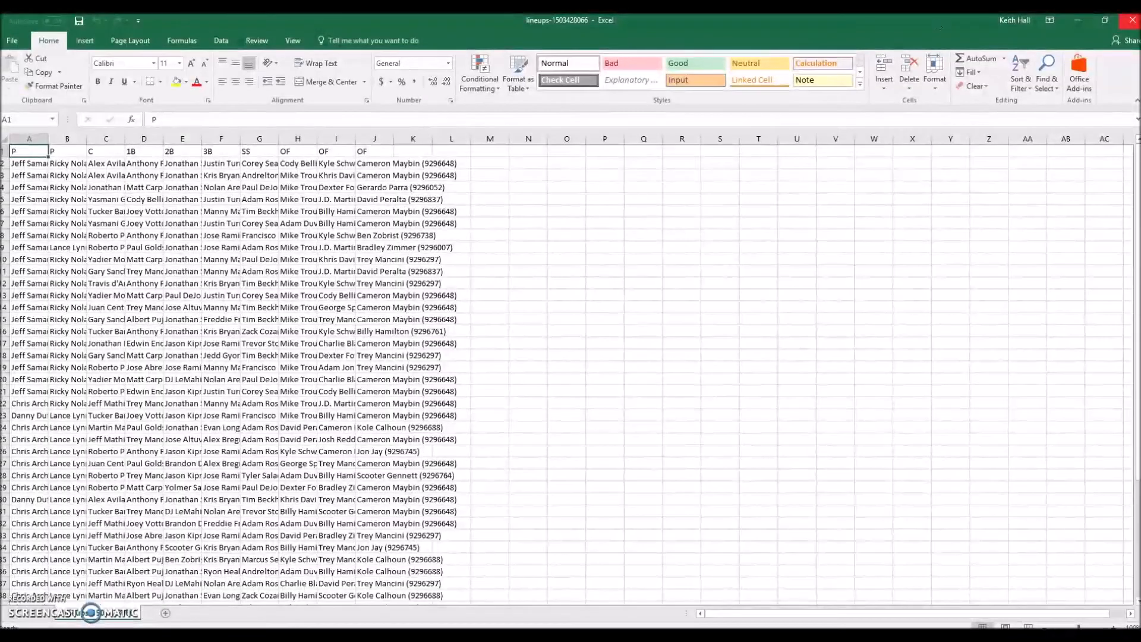
click(1123, 24)
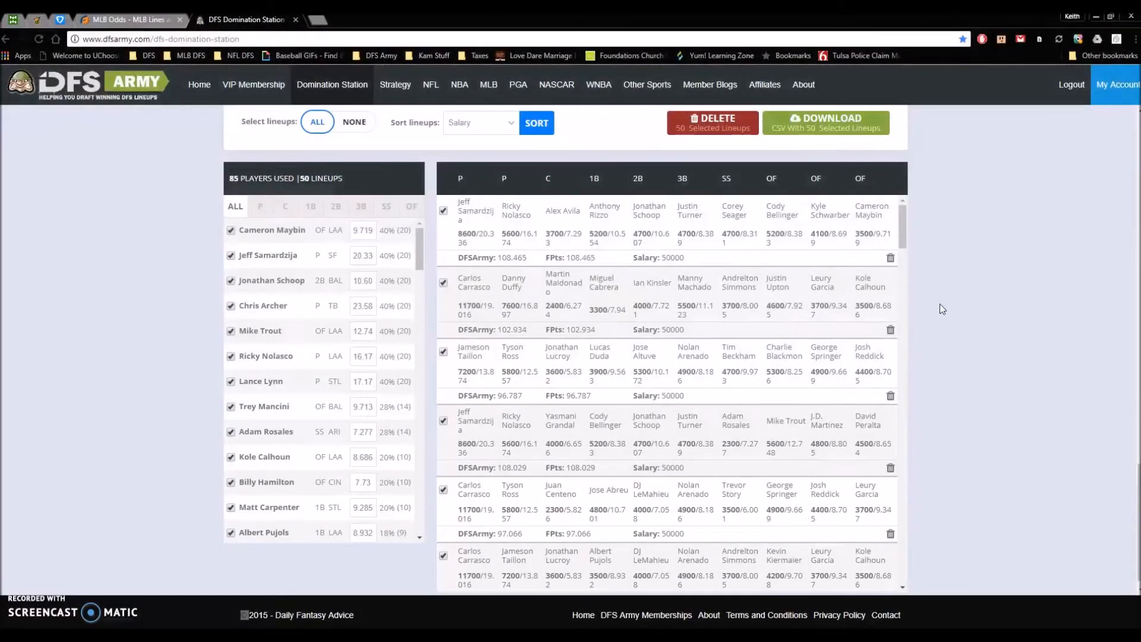
Switch the site to FanDuel with MLB as the sport and load the MLB Main slate.
scroll(951, 312, up, 7)
scroll(961, 318, up, 15)
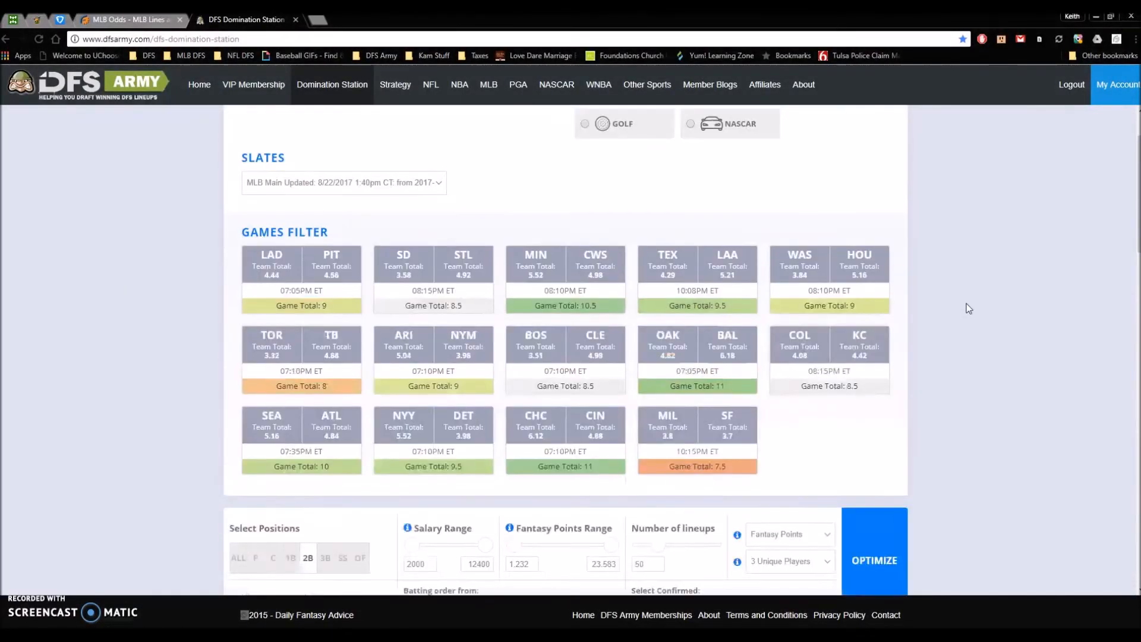
click(389, 179)
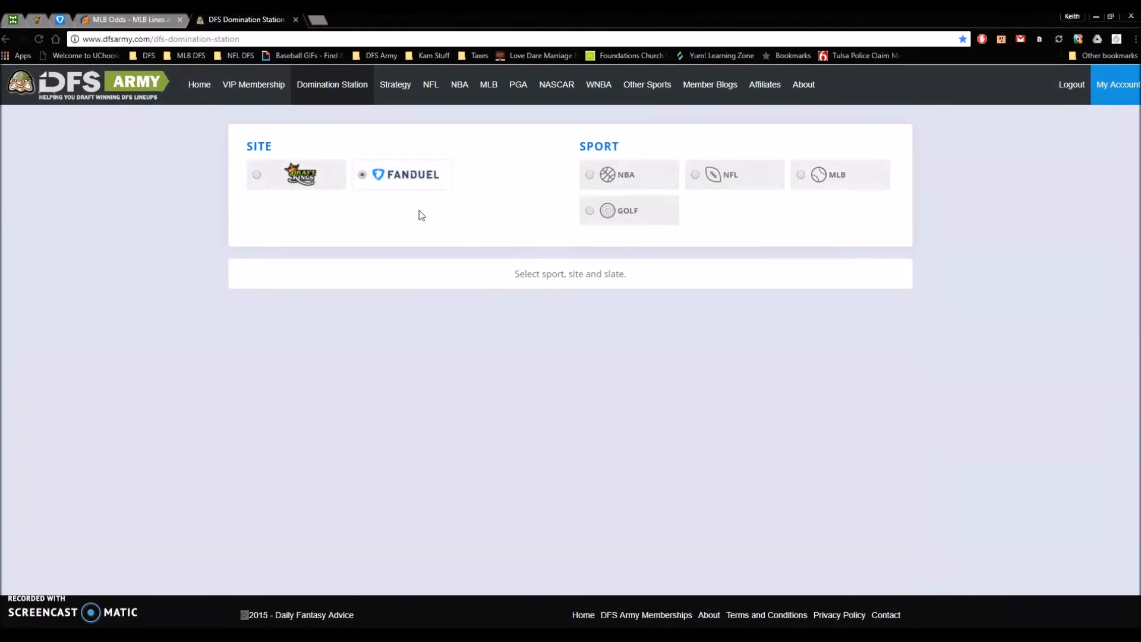
click(862, 177)
click(310, 282)
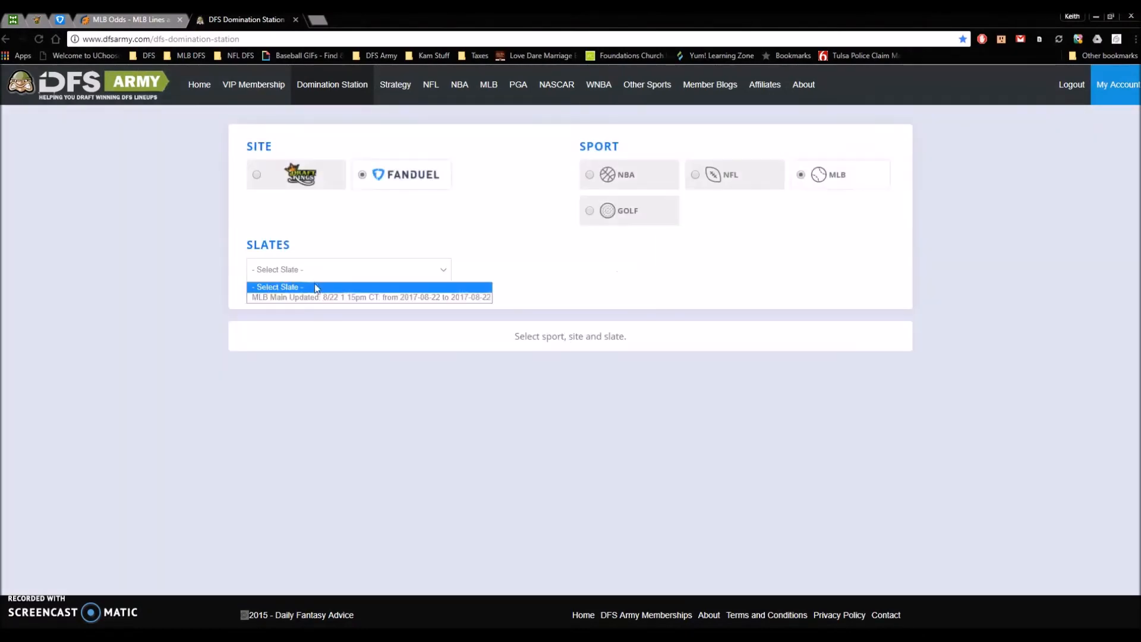
click(315, 298)
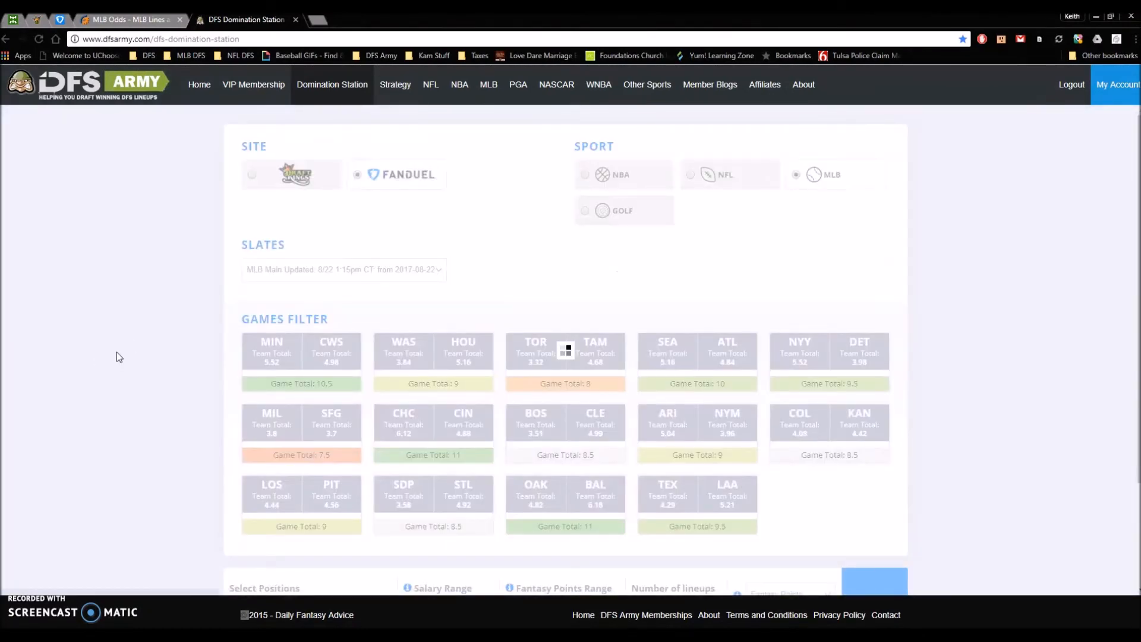
scroll(137, 358, down, 7)
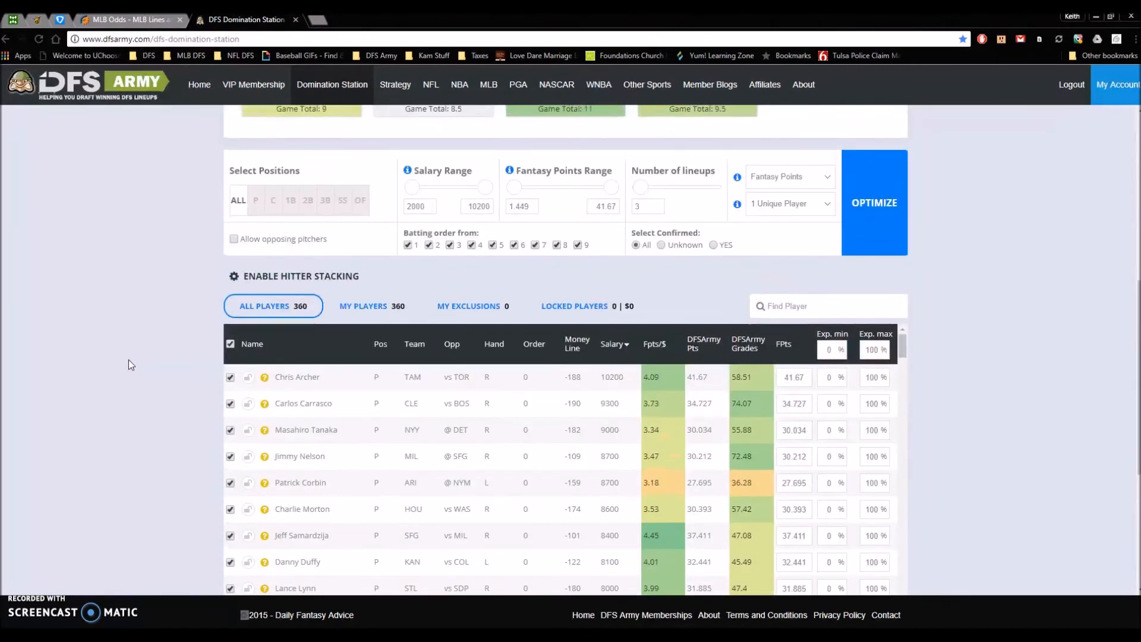
Require 3 unique players between the generated lineups.
scroll(129, 365, up, 3)
click(783, 381)
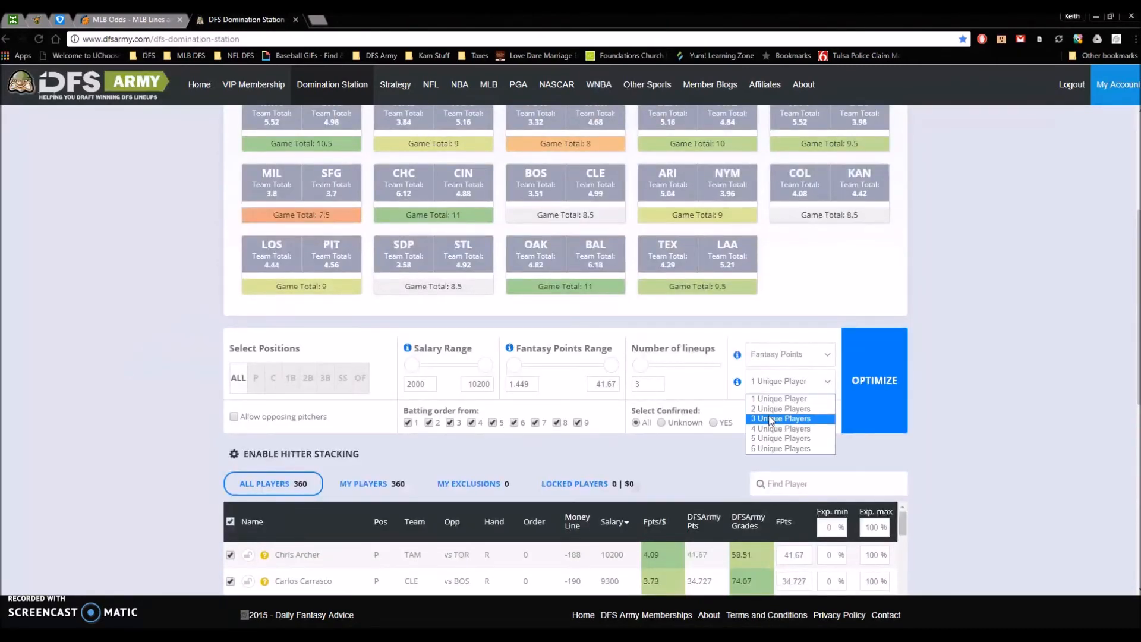
click(771, 419)
scroll(654, 463, down, 3)
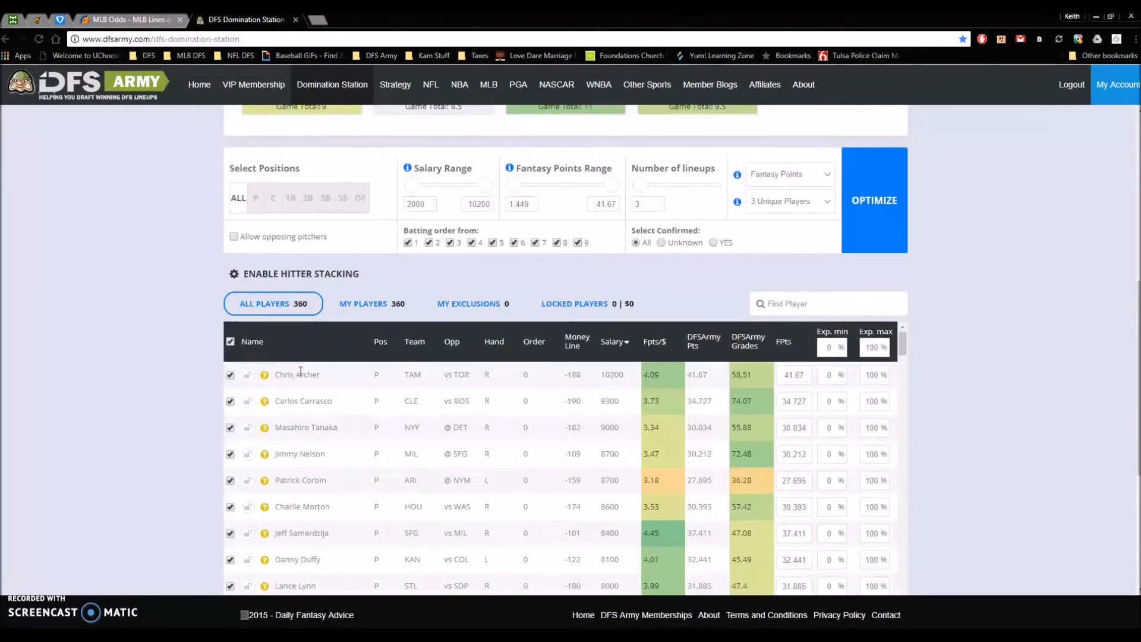
Enable hitter stacking and set the stack rule to 4 players - 4 players.
click(260, 277)
click(276, 339)
click(282, 376)
click(378, 340)
click(376, 376)
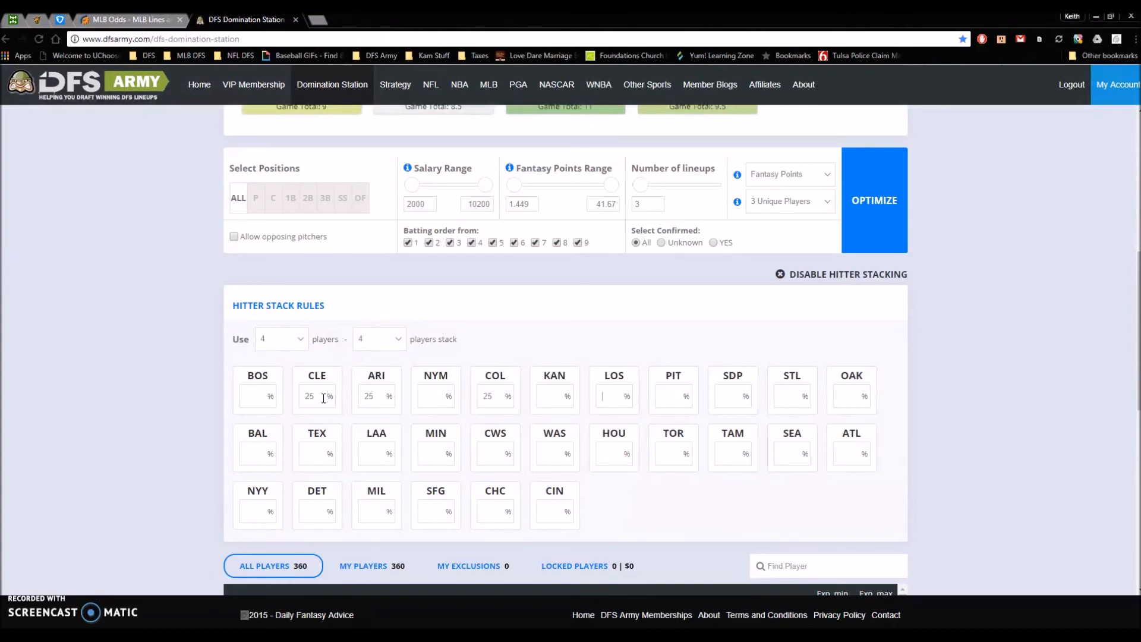
Assign a 25% stack share to each of CLE, ARI, COL, STL, BAL, HOU, CHC and CIN.
key(Tab)
key(Tab)
text(2)
key(Tab)
key(Tab)
key(Tab)
key(Tab)
key(Tab)
Set the maximum exposure to 40% for all players and check the value down the player list.
scroll(975, 332, down, 7)
scroll(868, 297, down, 1)
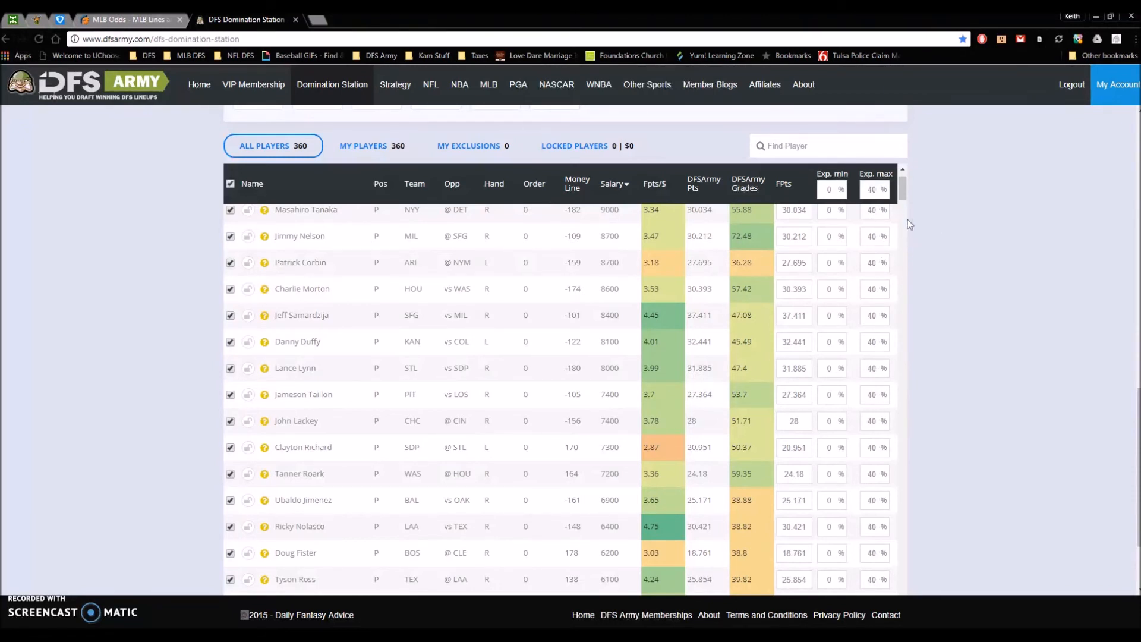
scroll(854, 262, down, 7)
scroll(854, 277, up, 9)
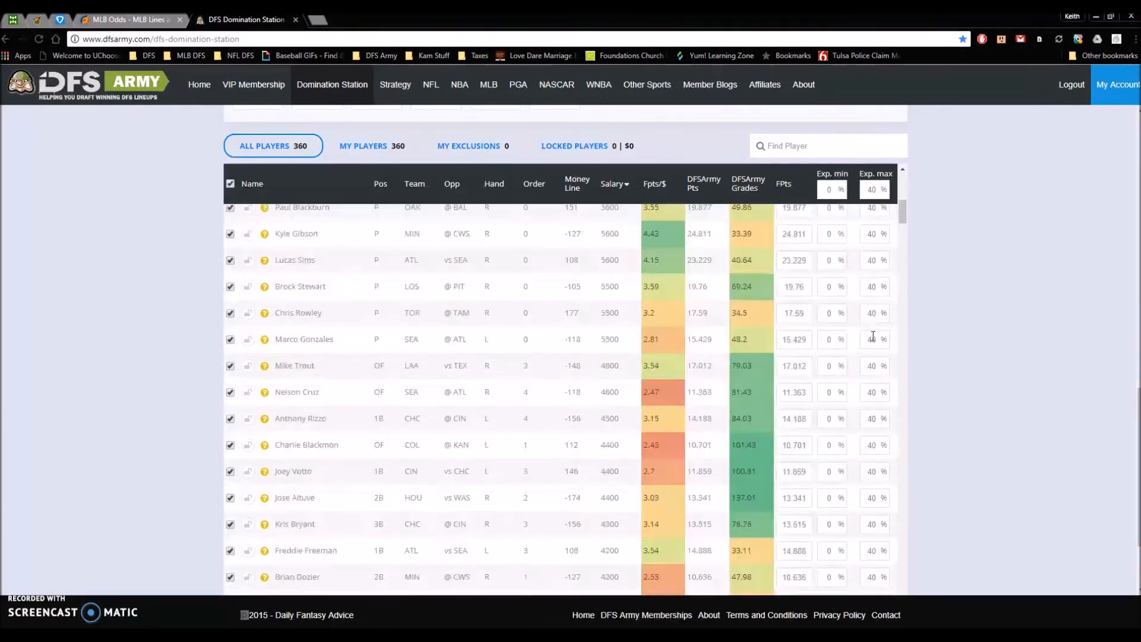
scroll(1011, 351, down, 4)
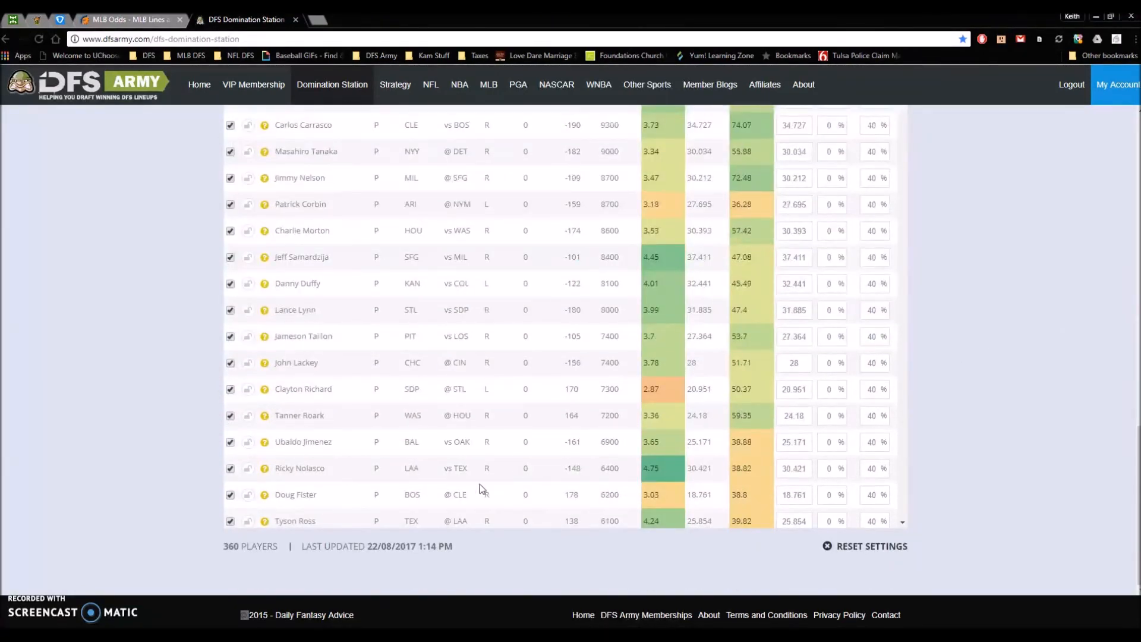
Run the optimizer for 3 lineups with the 4-4 stack and look over the generated lineups.
scroll(947, 274, up, 7)
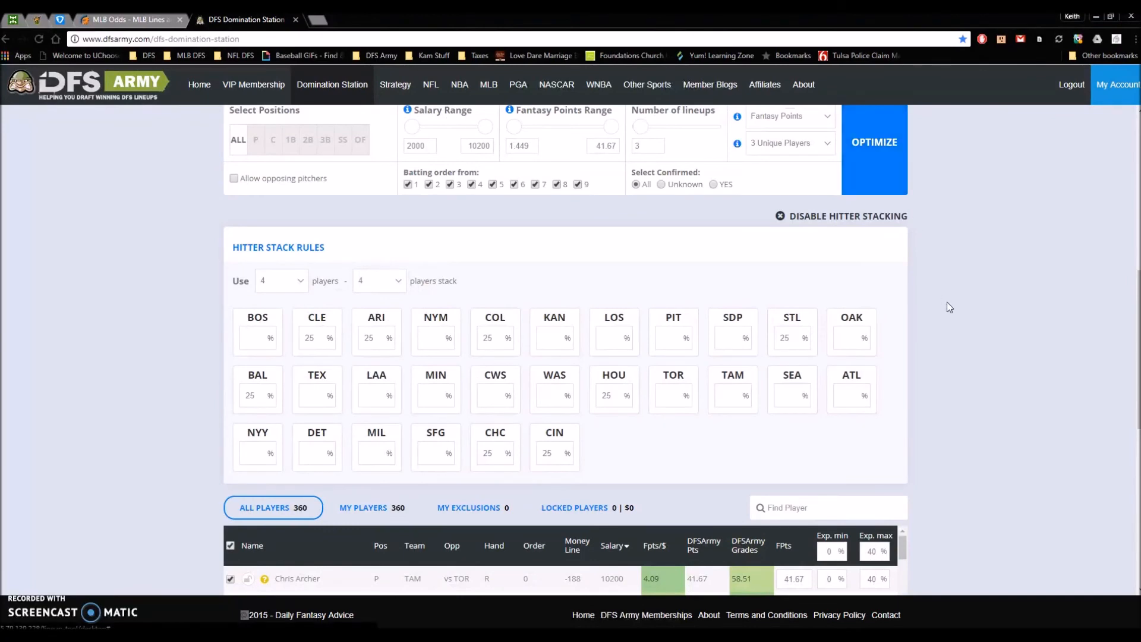
scroll(985, 319, down, 15)
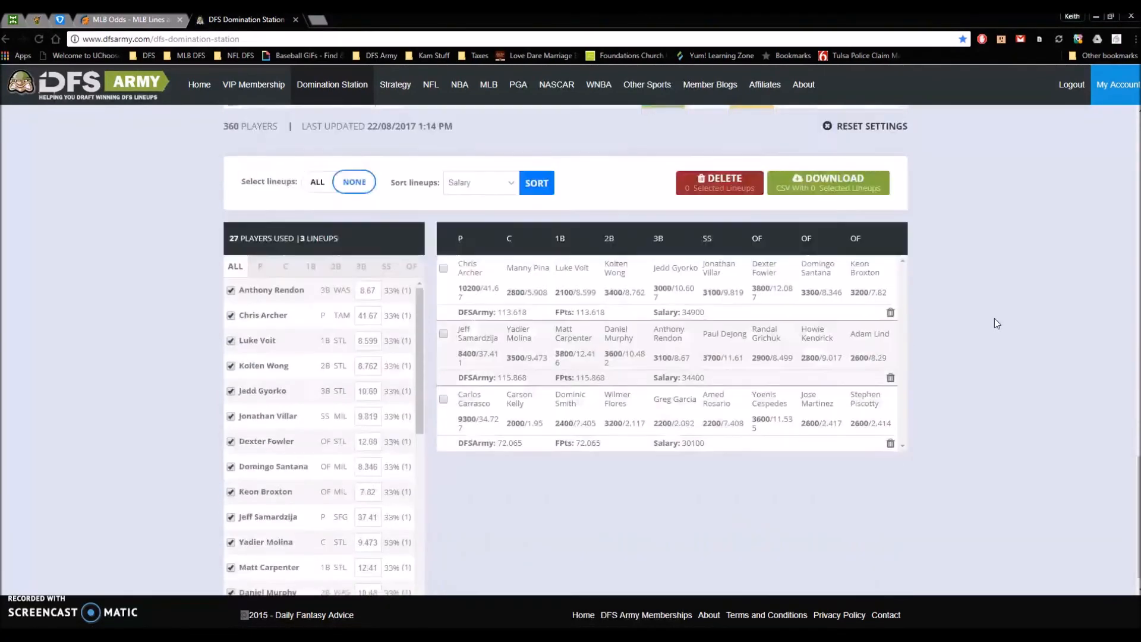
scroll(994, 319, down, 1)
Set the number of lineups to 100 and run the optimizer again.
scroll(1011, 347, up, 17)
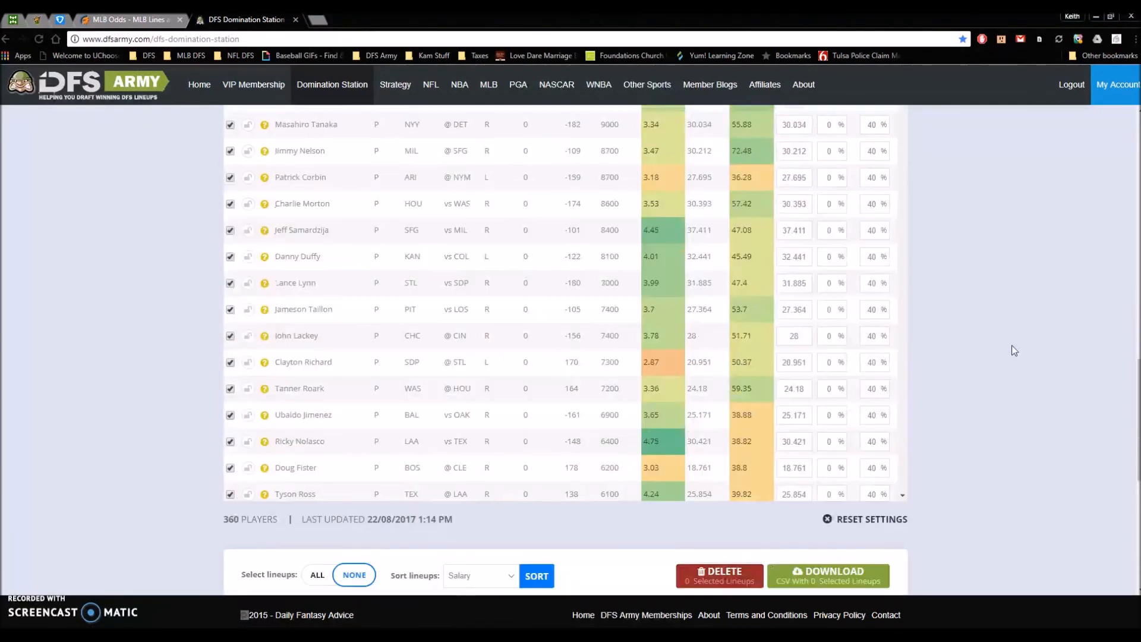
double_click(645, 177)
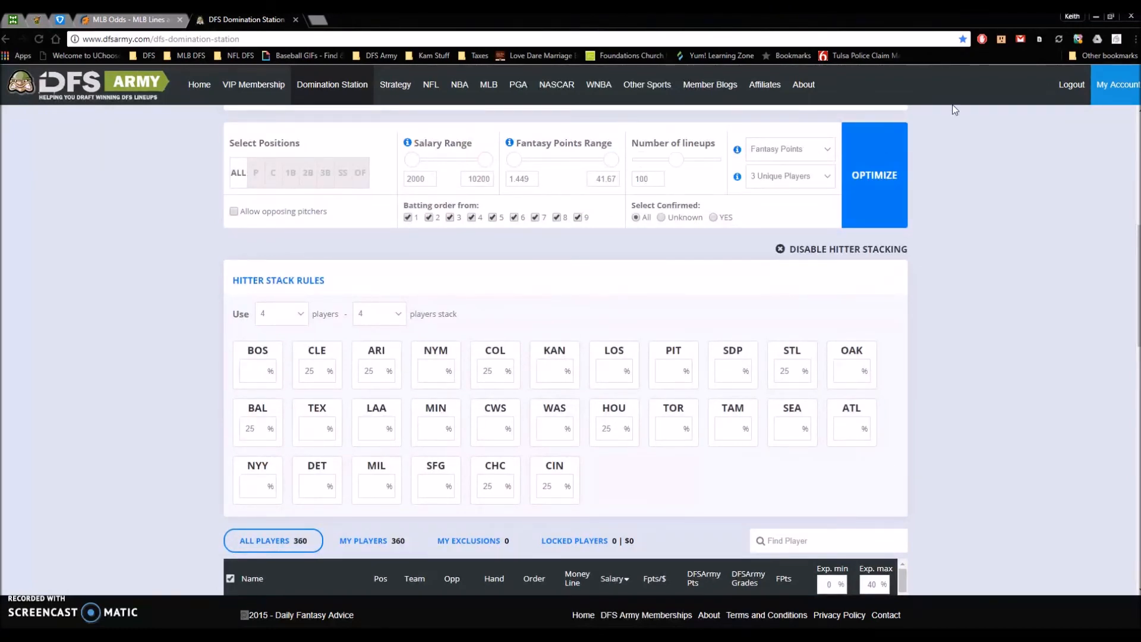
scroll(991, 209, down, 1)
scroll(1025, 261, down, 8)
scroll(1004, 262, down, 8)
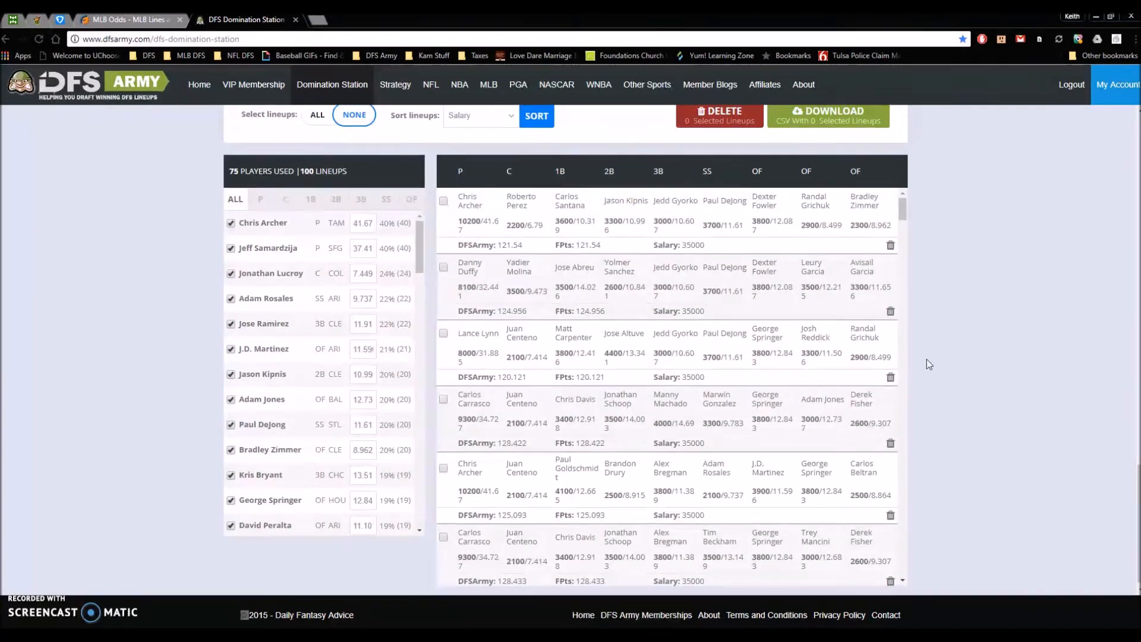
Examine the 100 generated FanDuel lineups and player exposures against the hitter stack rules and exposure limits.
scroll(662, 303, down, 10)
scroll(661, 307, down, 8)
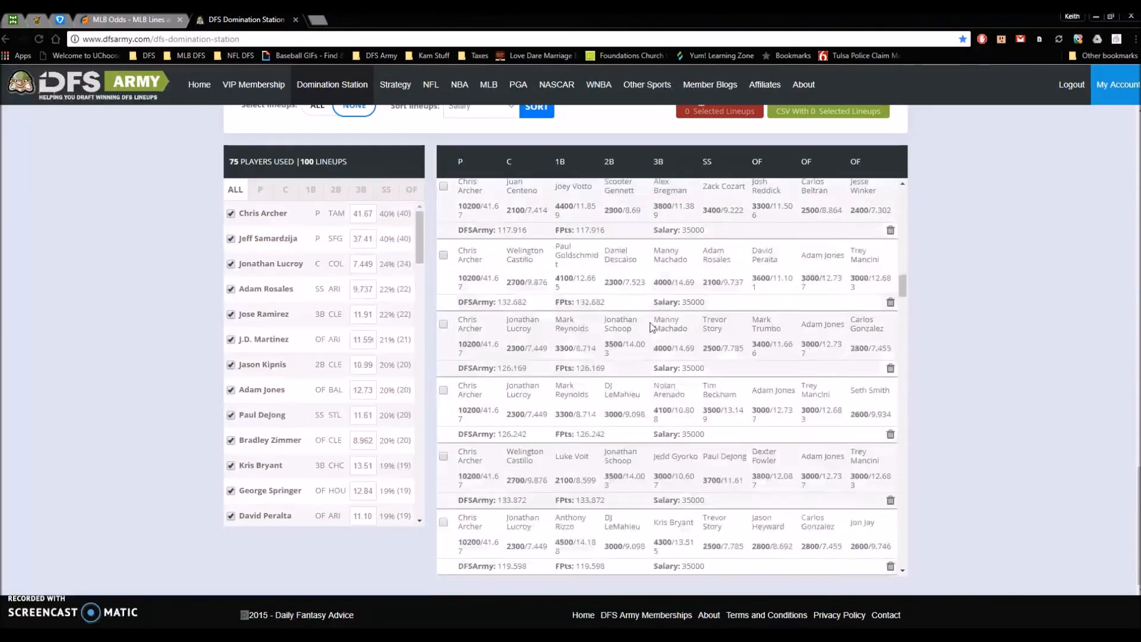
scroll(95, 321, up, 15)
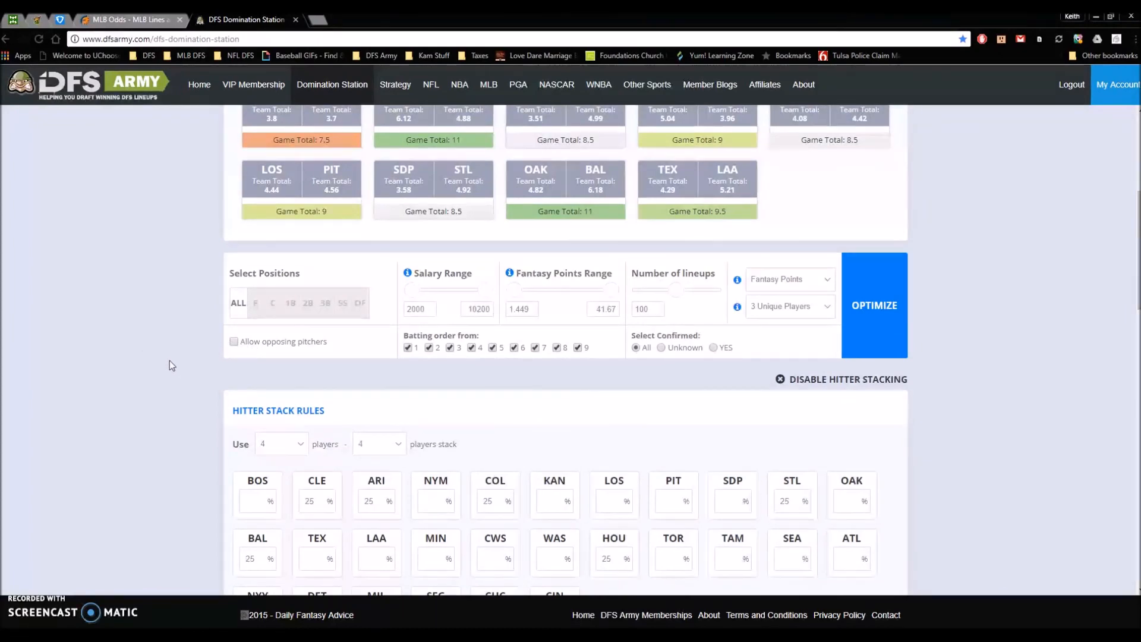
scroll(168, 361, up, 1)
scroll(168, 360, down, 6)
scroll(168, 362, up, 5)
scroll(168, 360, down, 12)
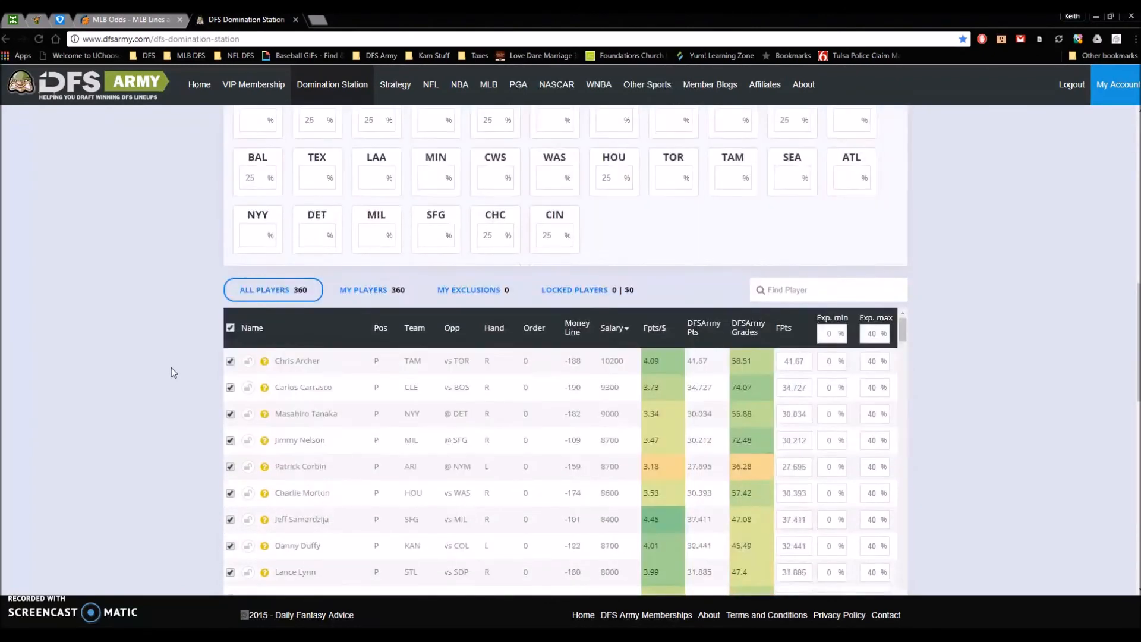
scroll(173, 359, down, 6)
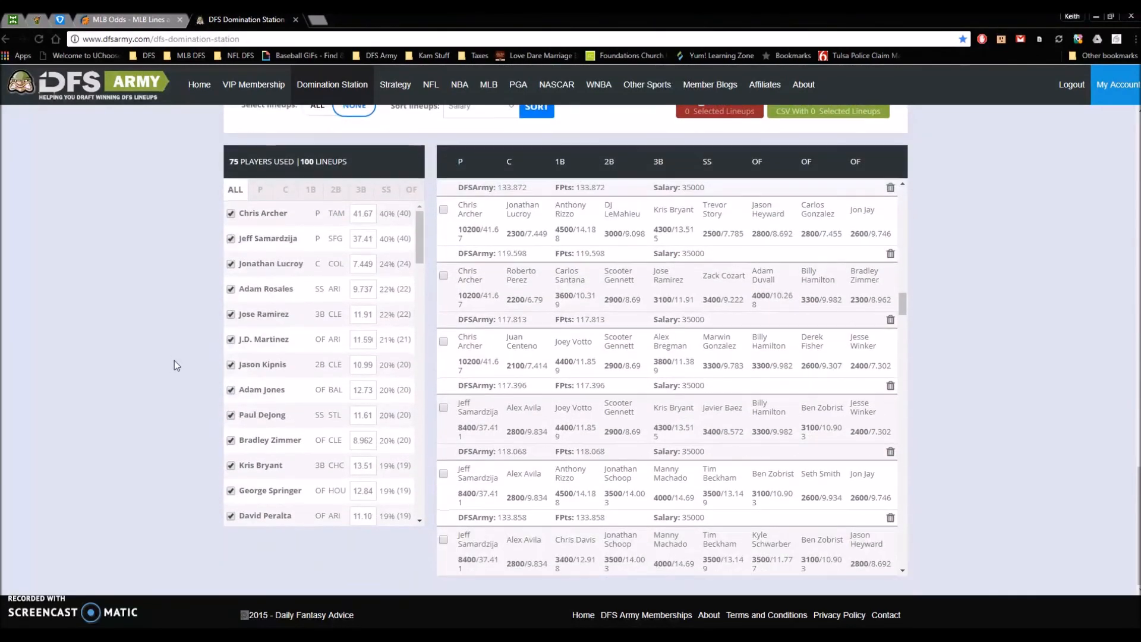
scroll(175, 361, up, 6)
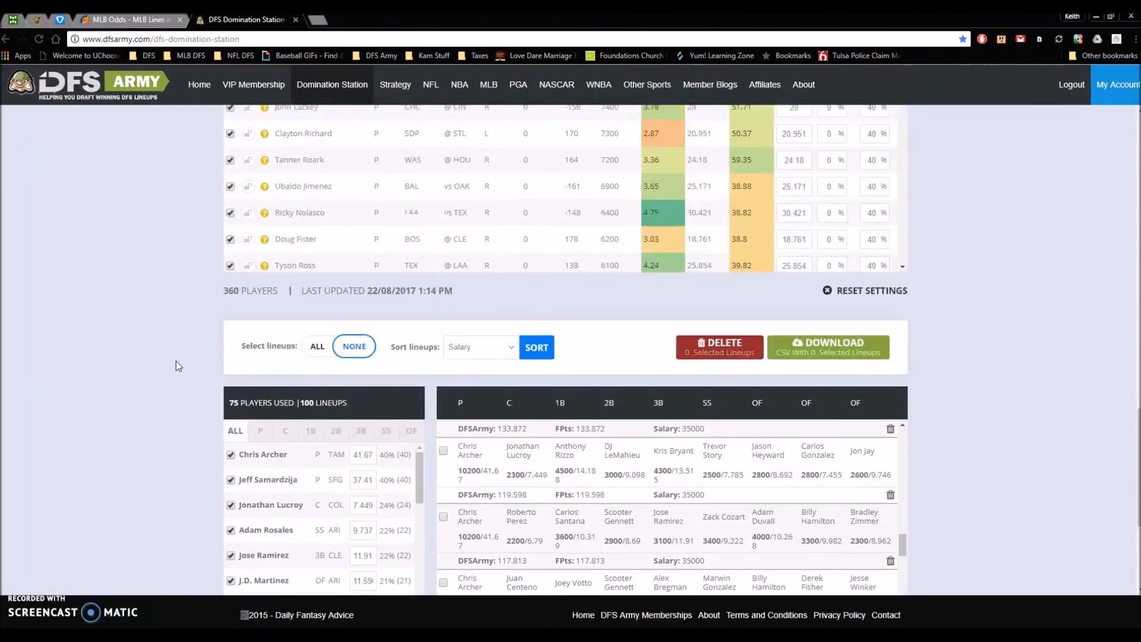
scroll(176, 361, up, 15)
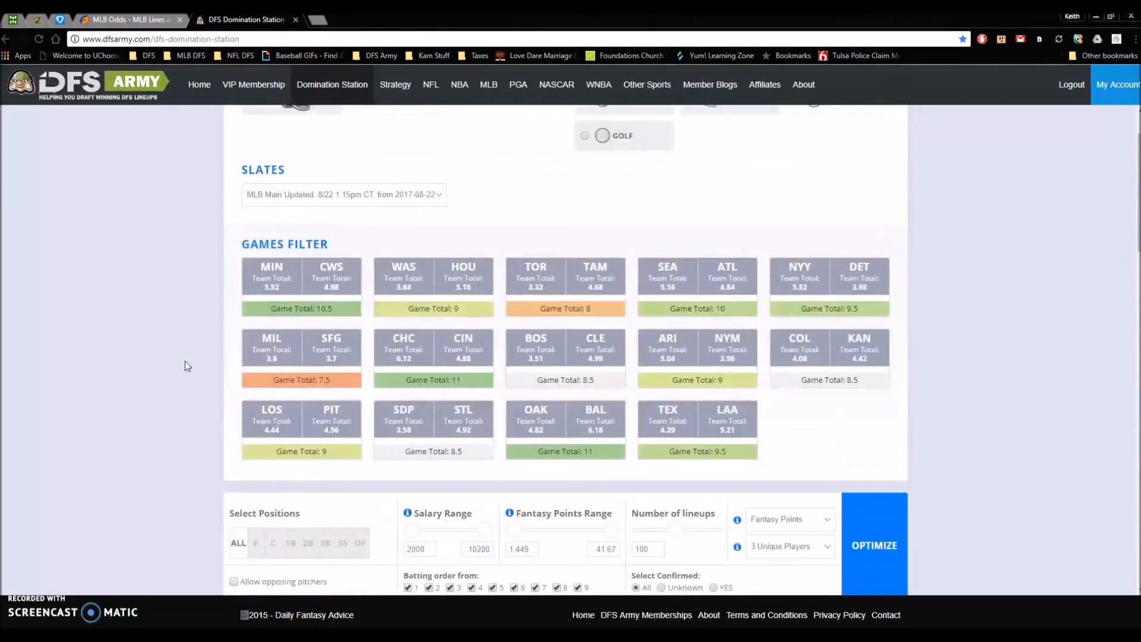
scroll(185, 363, down, 12)
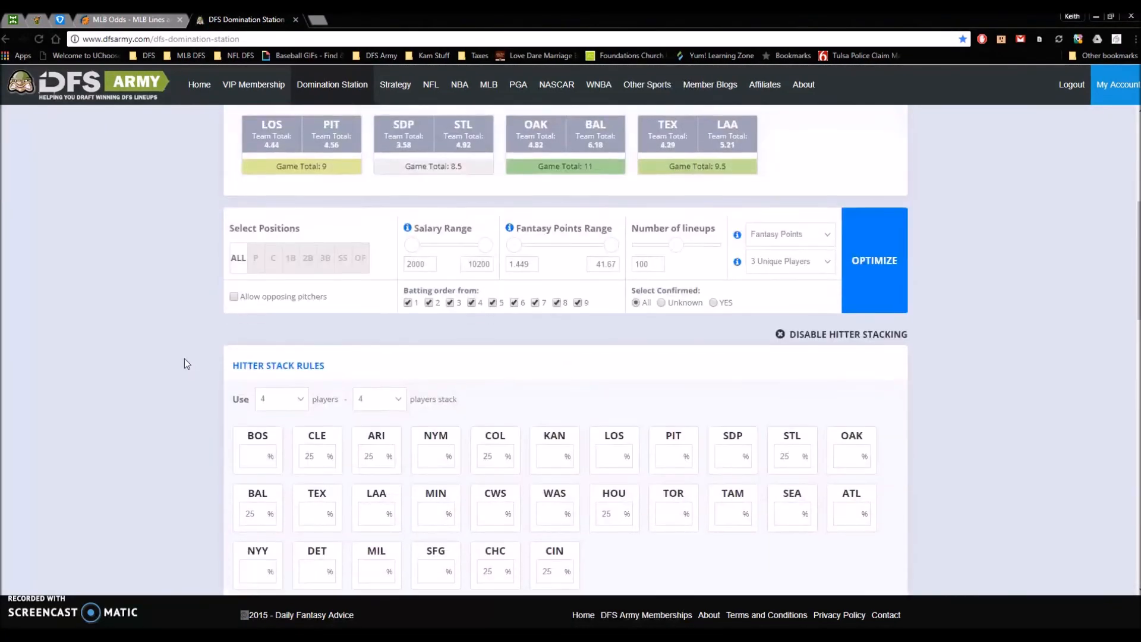
scroll(184, 359, down, 12)
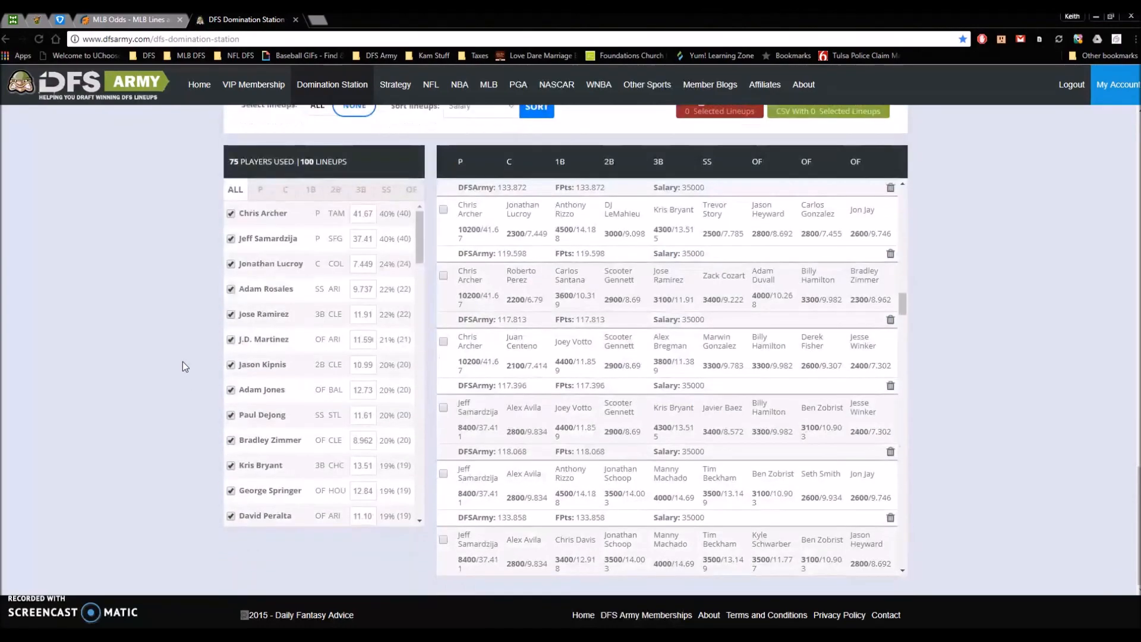
scroll(729, 398, down, 15)
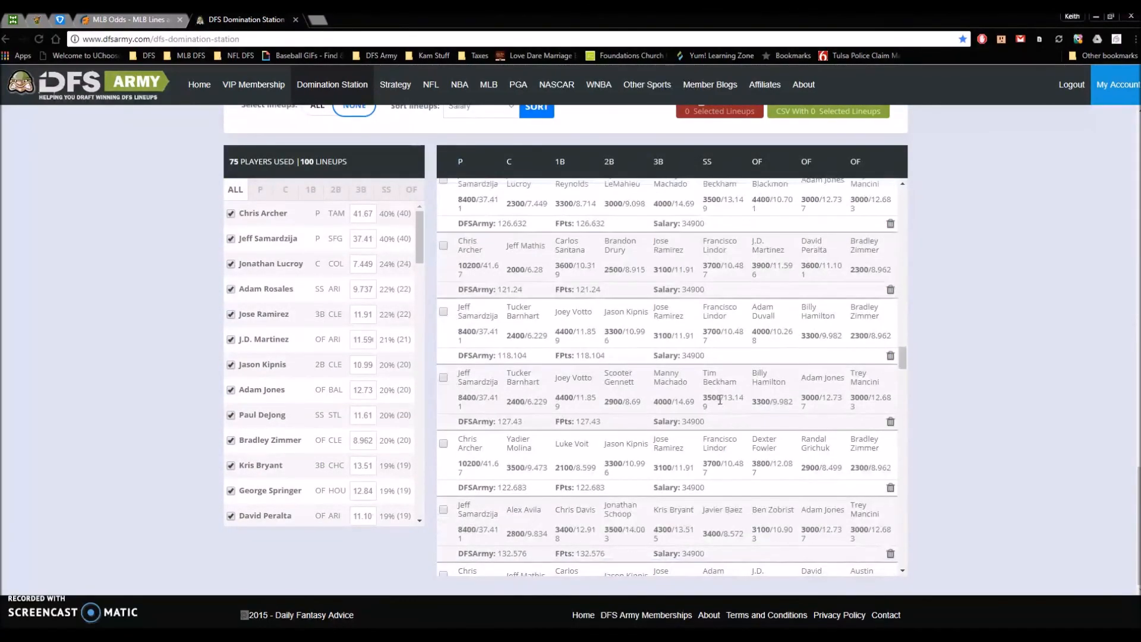
scroll(719, 397, down, 10)
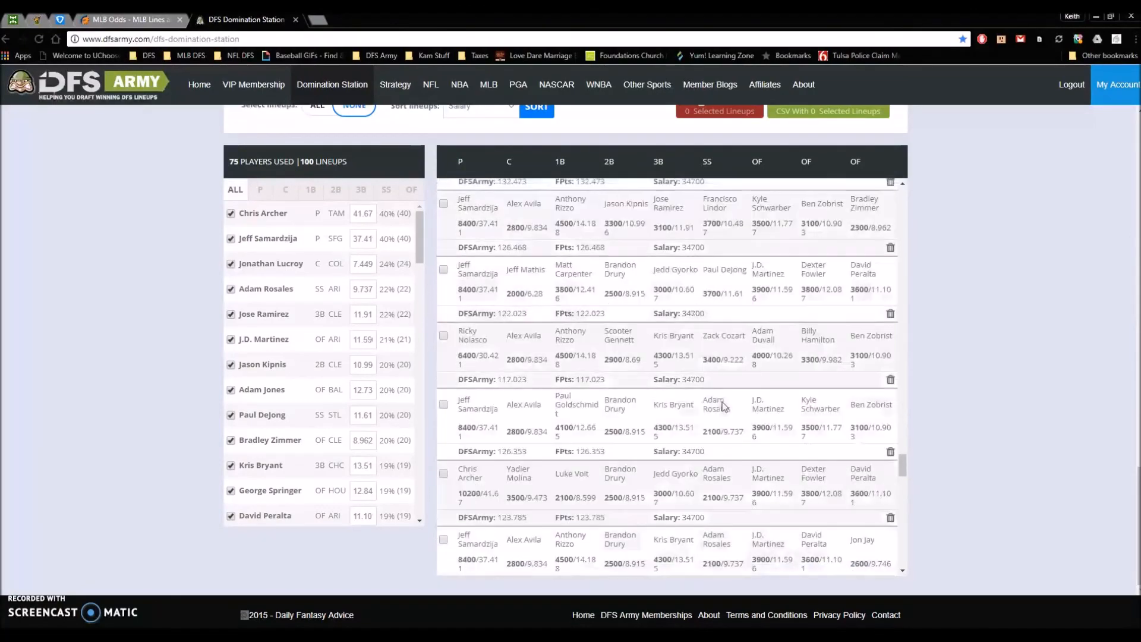
scroll(728, 397, up, 15)
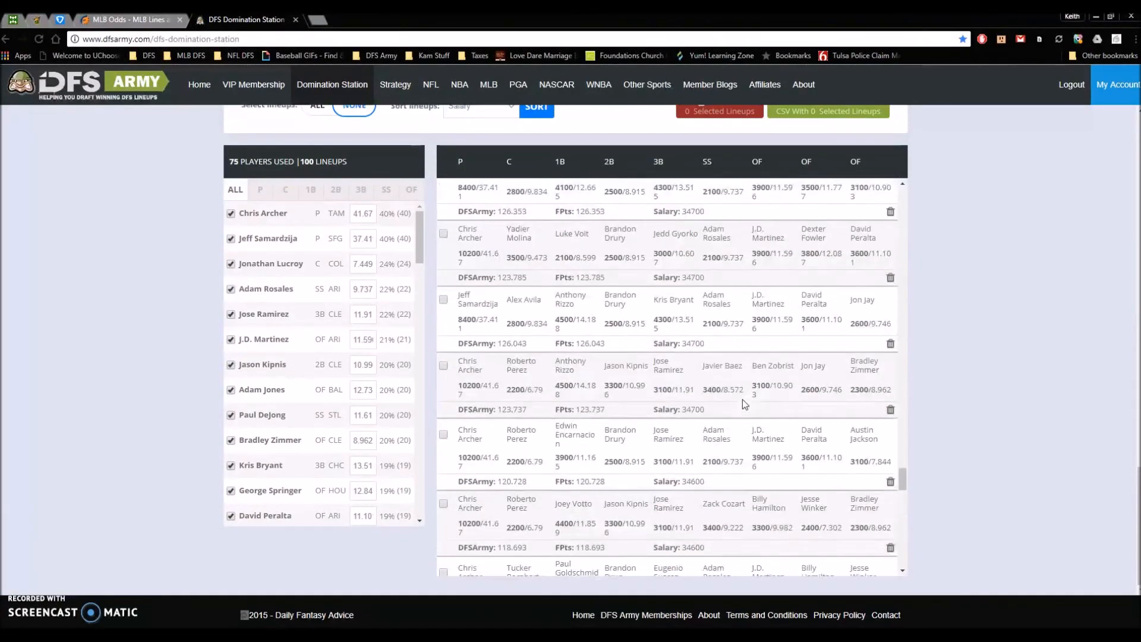
scroll(750, 409, up, 15)
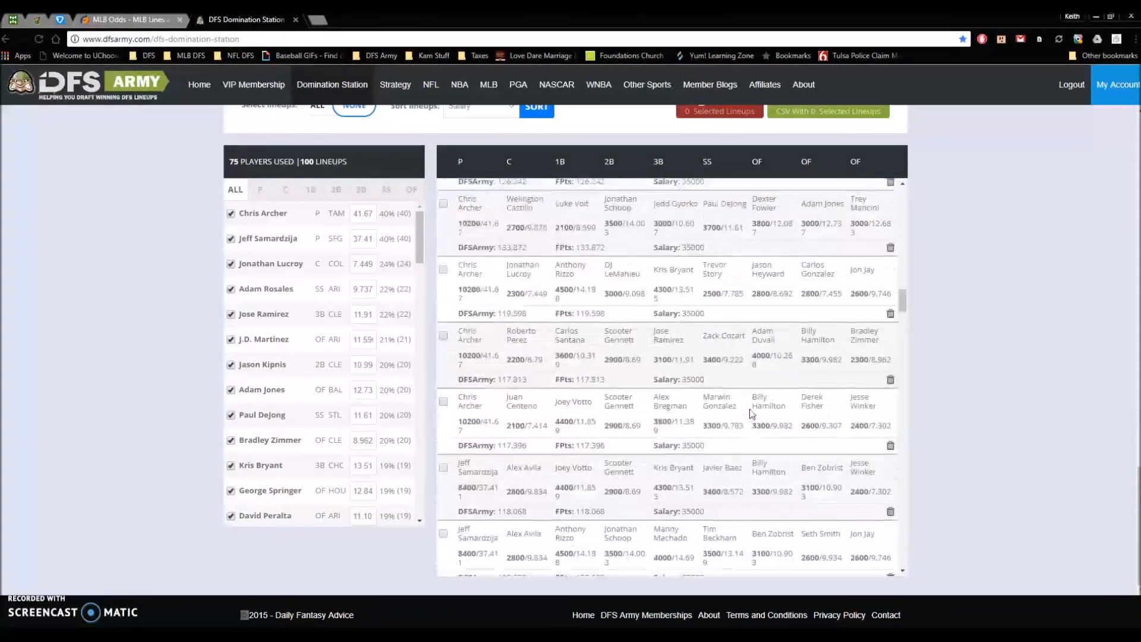
scroll(750, 410, up, 10)
scroll(975, 395, up, 10)
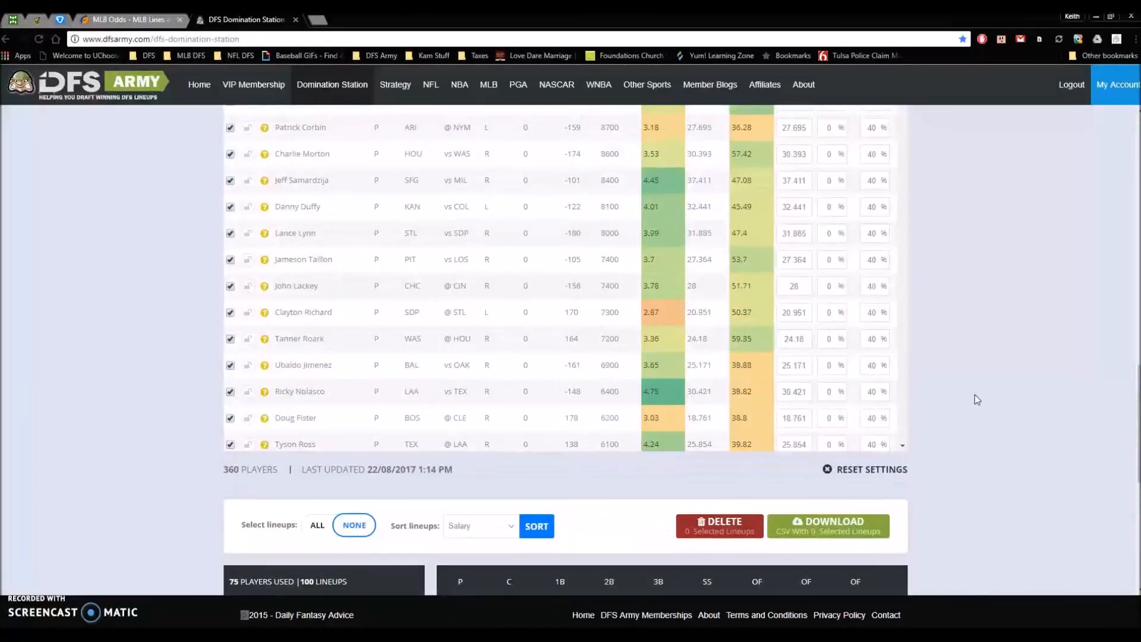
scroll(975, 394, up, 10)
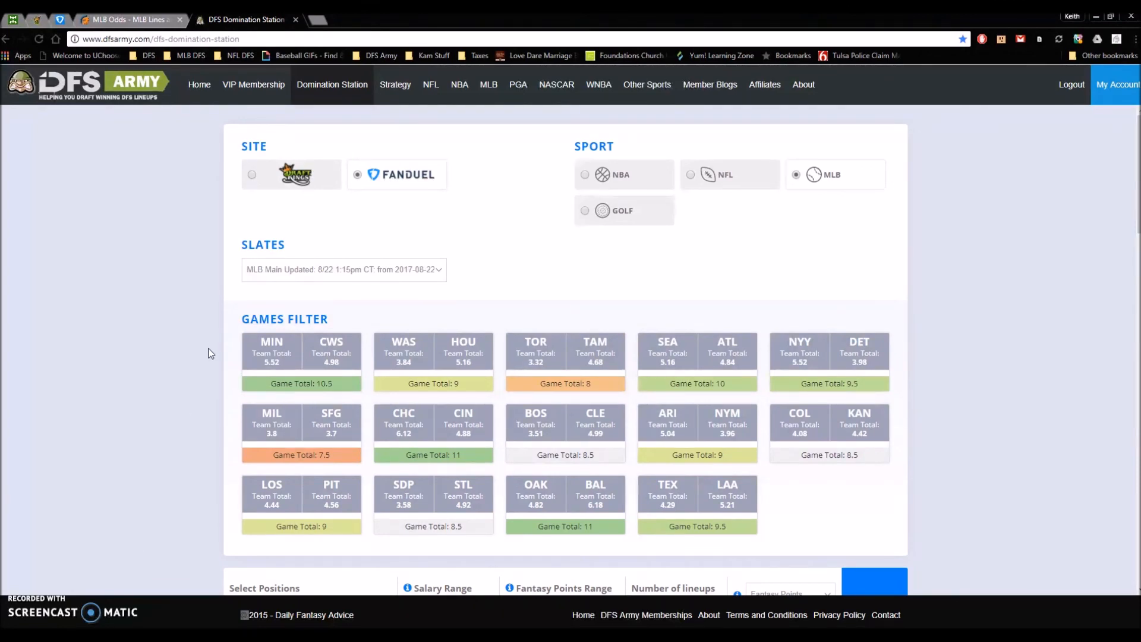
scroll(208, 349, down, 20)
scroll(186, 383, up, 20)
scroll(71, 372, down, 7)
scroll(113, 374, up, 9)
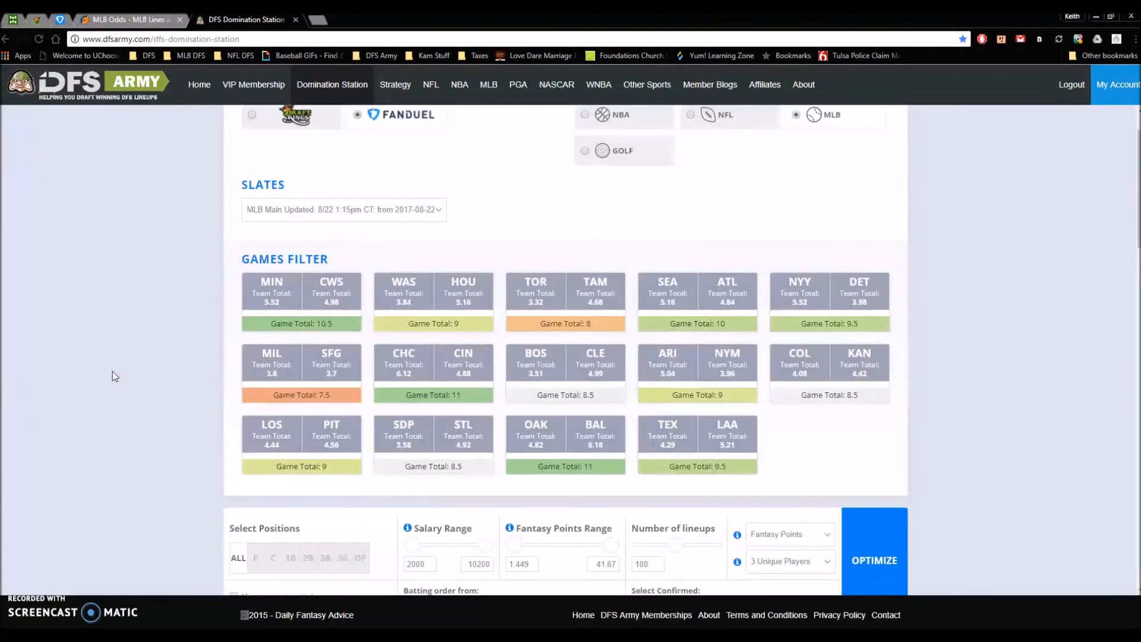